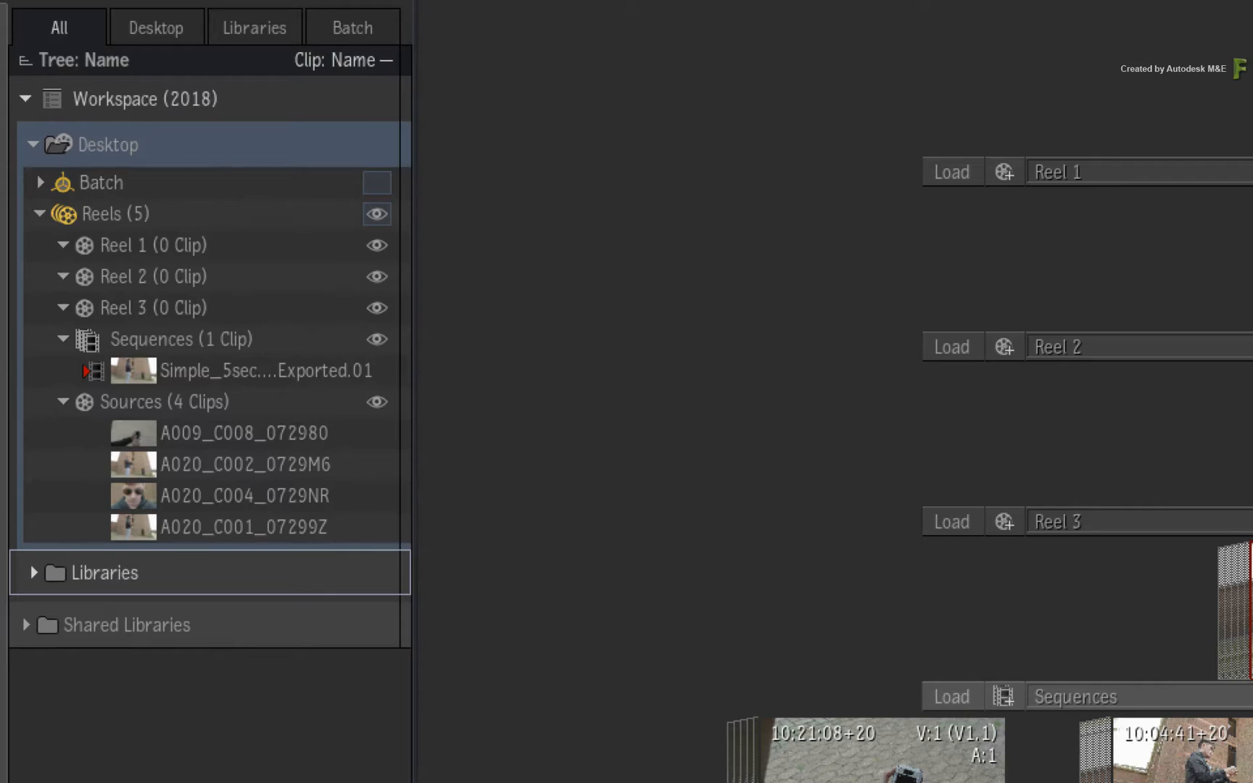
# Clear the Desktop of its existing clips and switch to the Conform view
pyautogui.rightClick(190, 145)
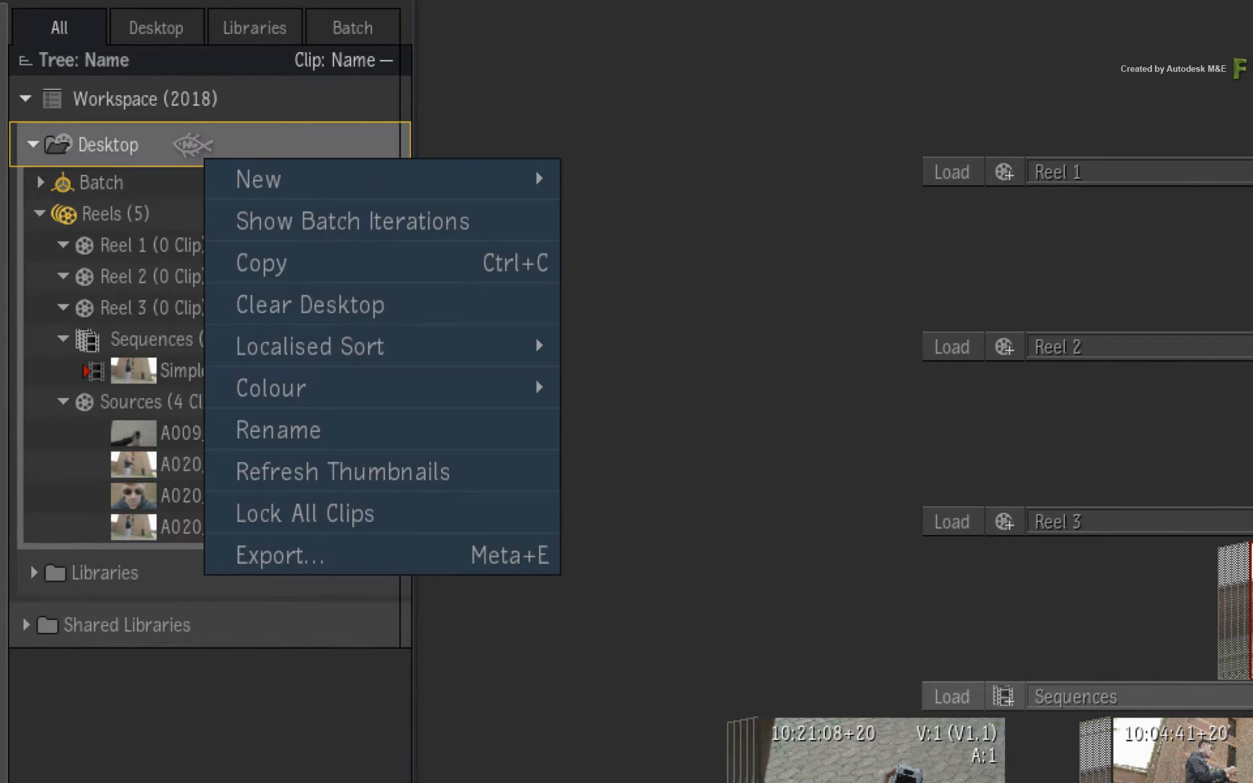
pyautogui.click(303, 301)
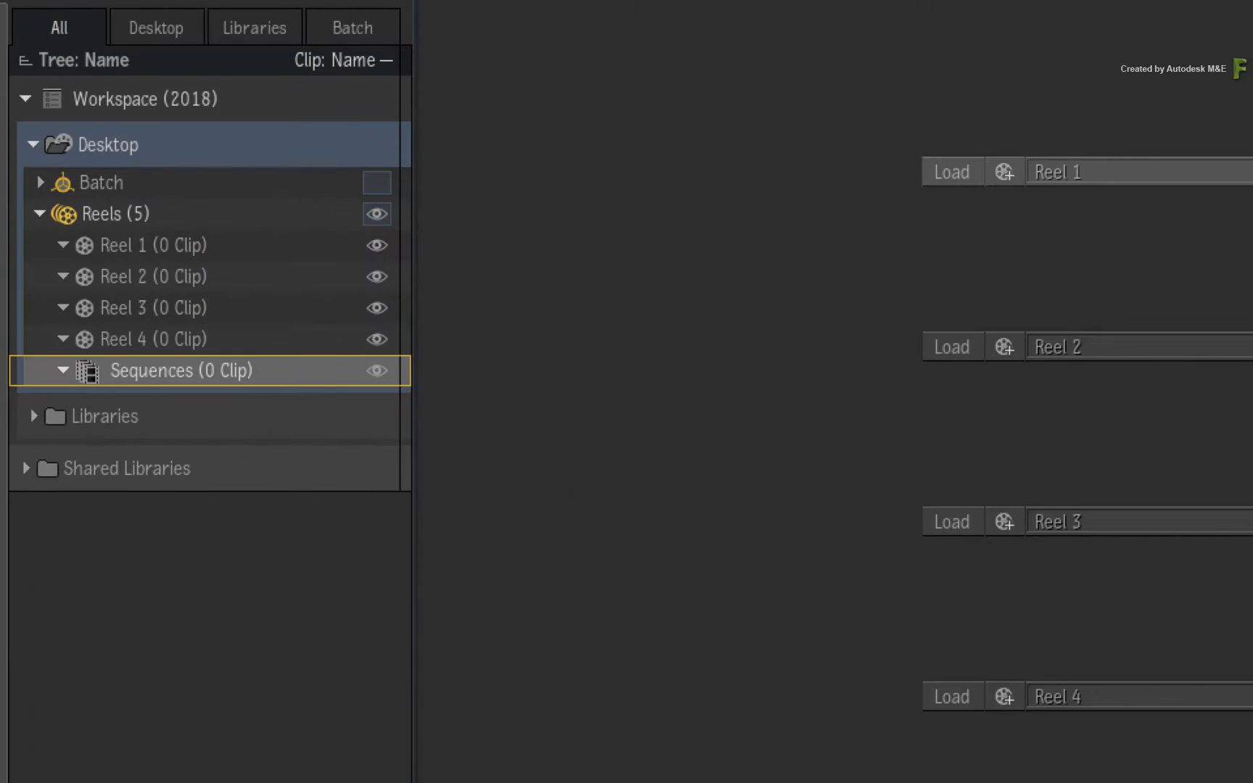
pyautogui.click(530, 769)
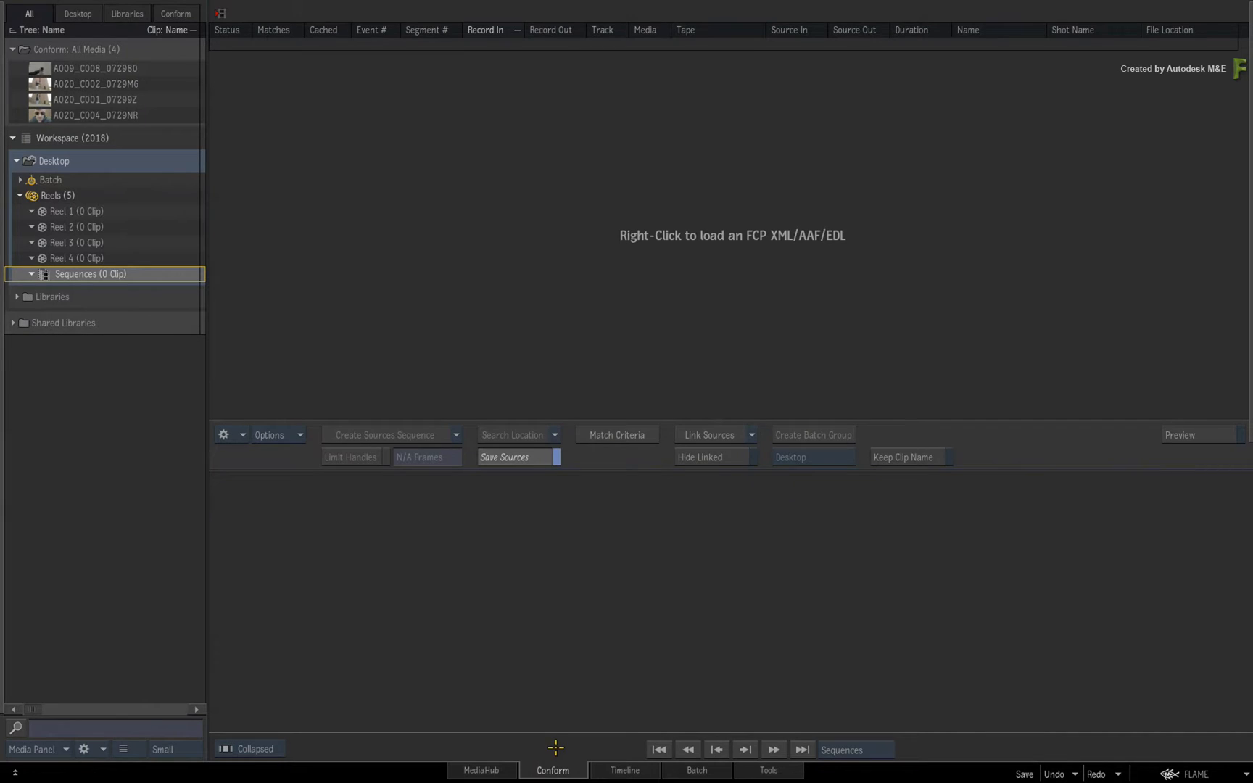
# Start loading a new FCP XML/AAF/EDL and select 20 Secs_FIN.aaf in the AAF folder of advanced_example
pyautogui.rightClick(629, 269)
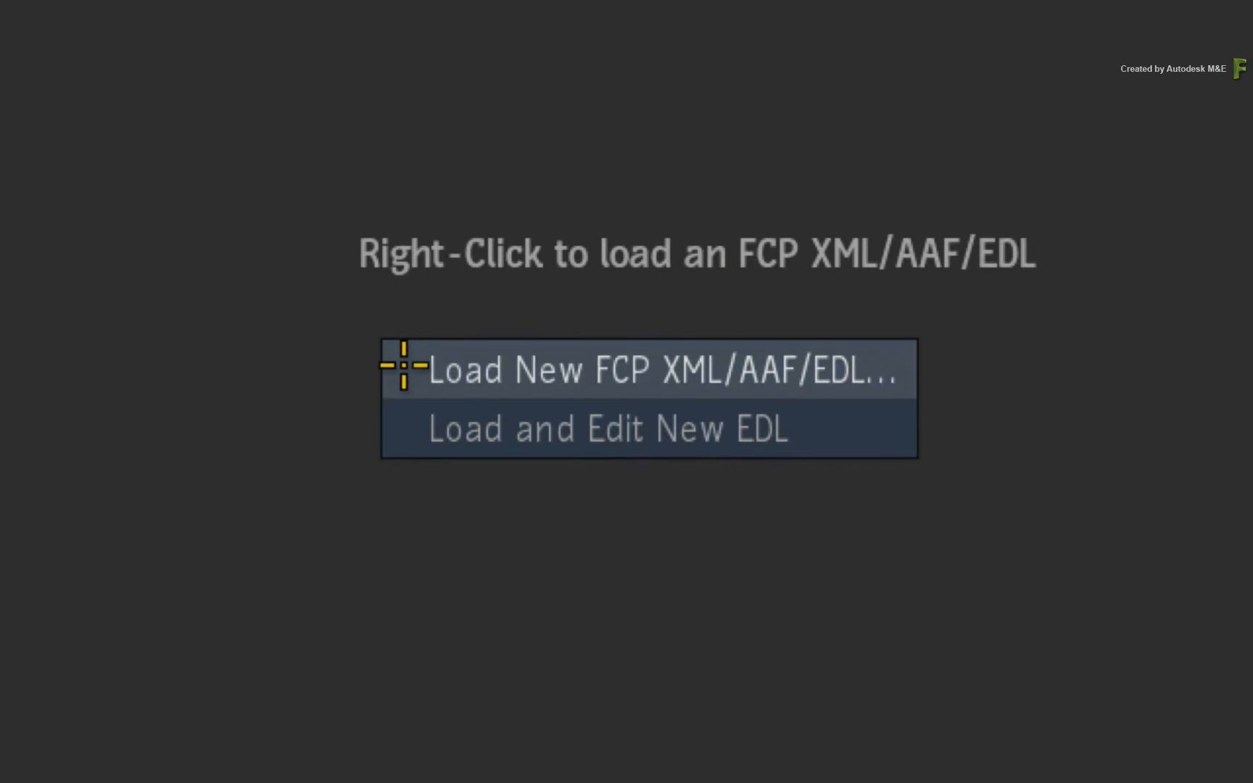
pyautogui.click(410, 365)
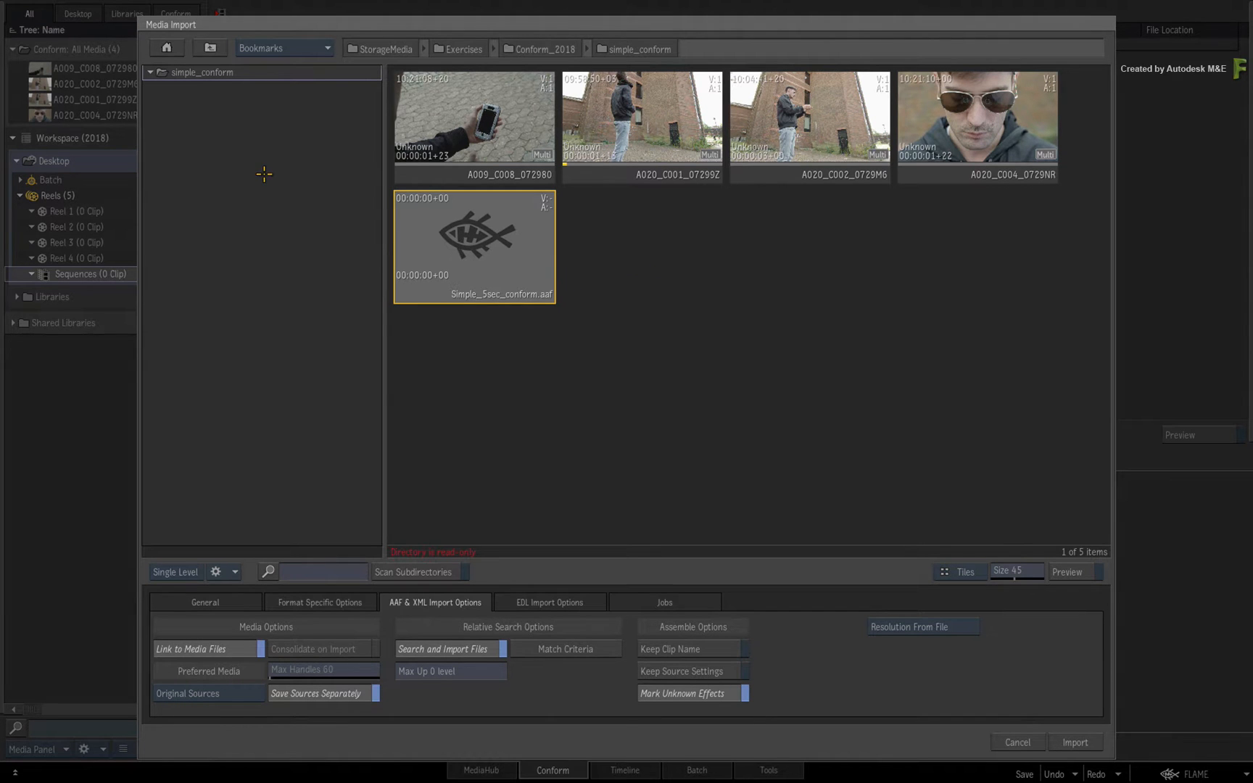
pyautogui.click(210, 48)
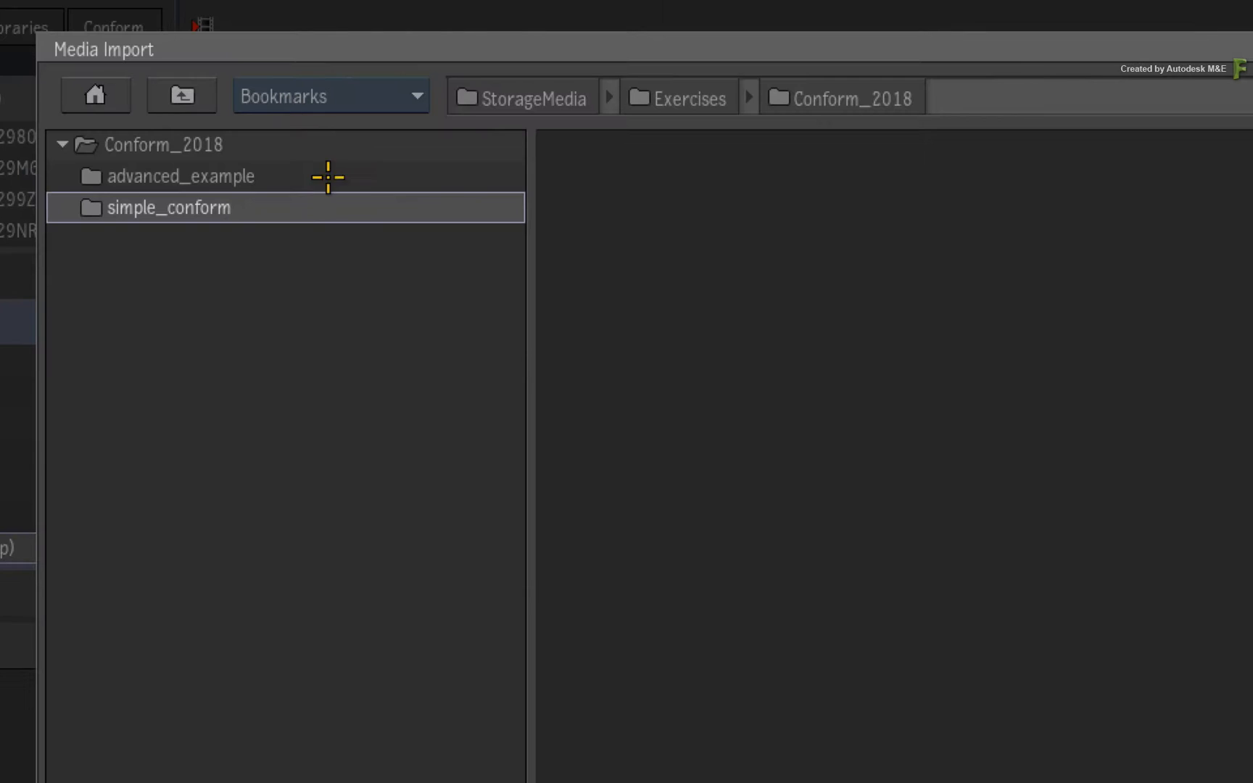
pyautogui.click(269, 88)
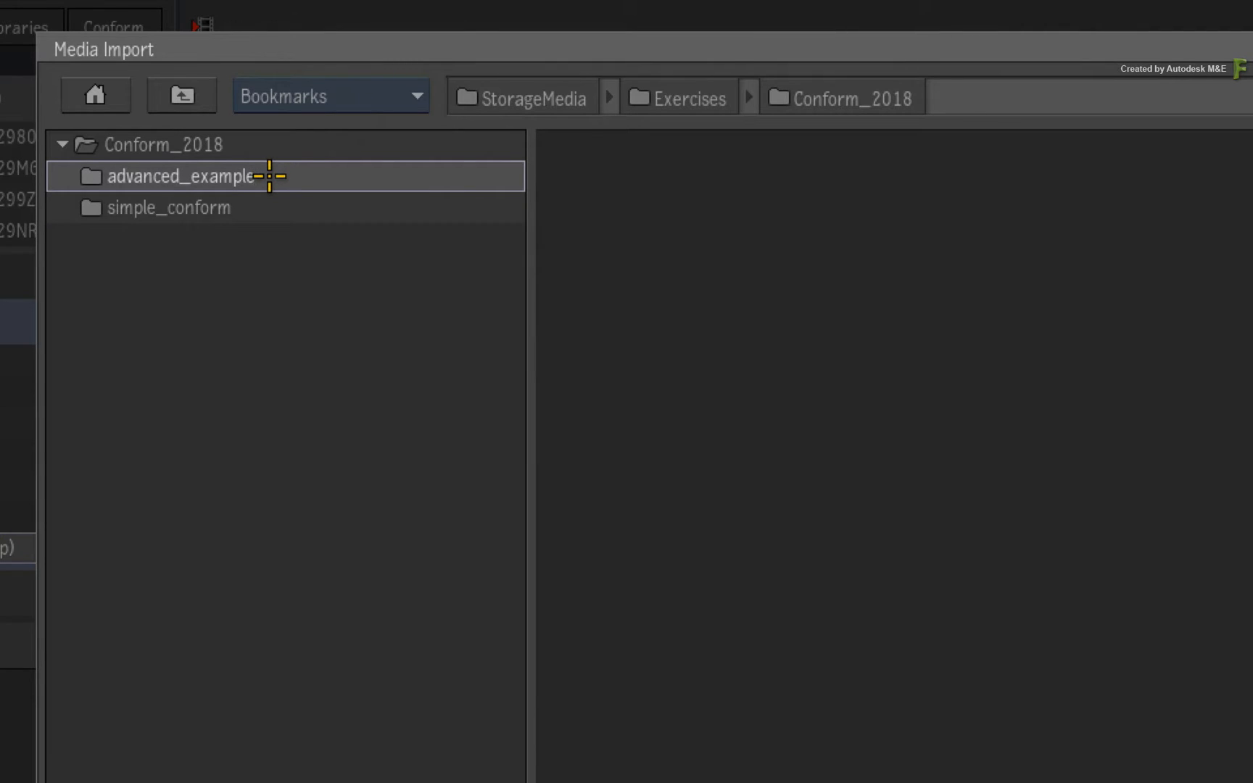
pyautogui.doubleClick(272, 175)
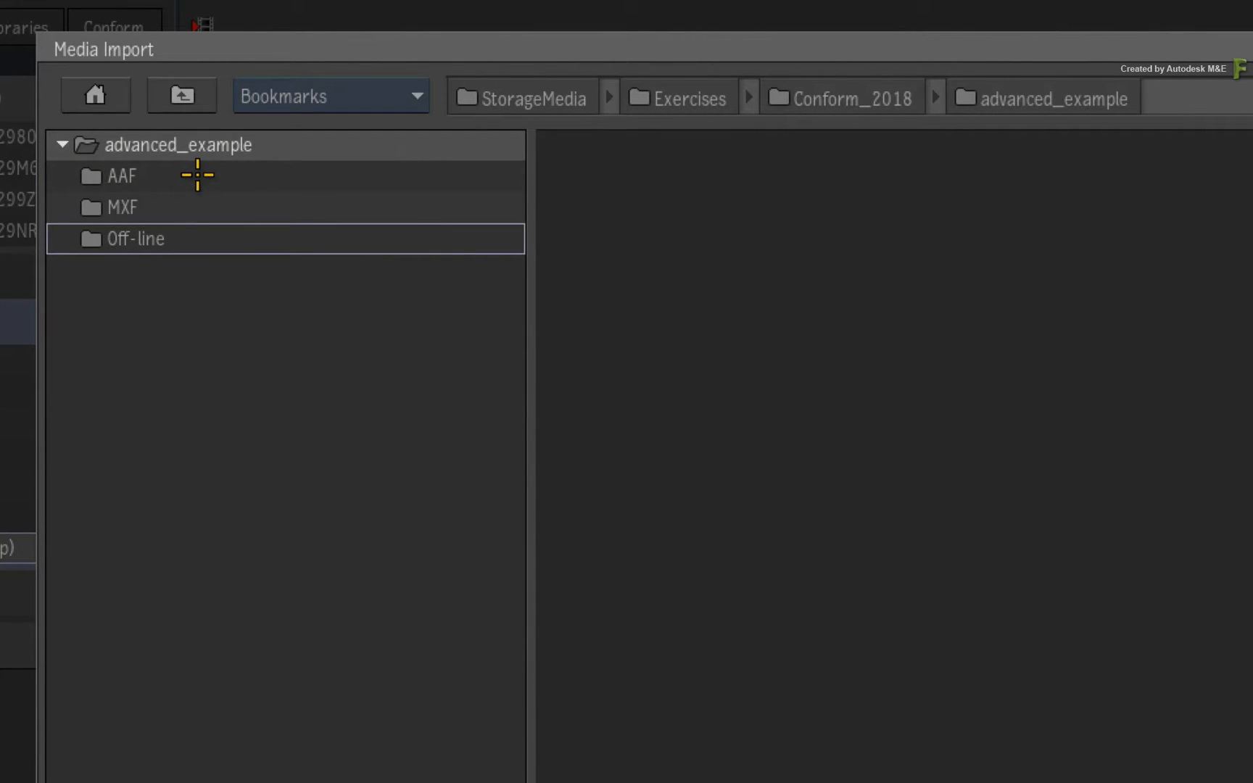
pyautogui.doubleClick(196, 175)
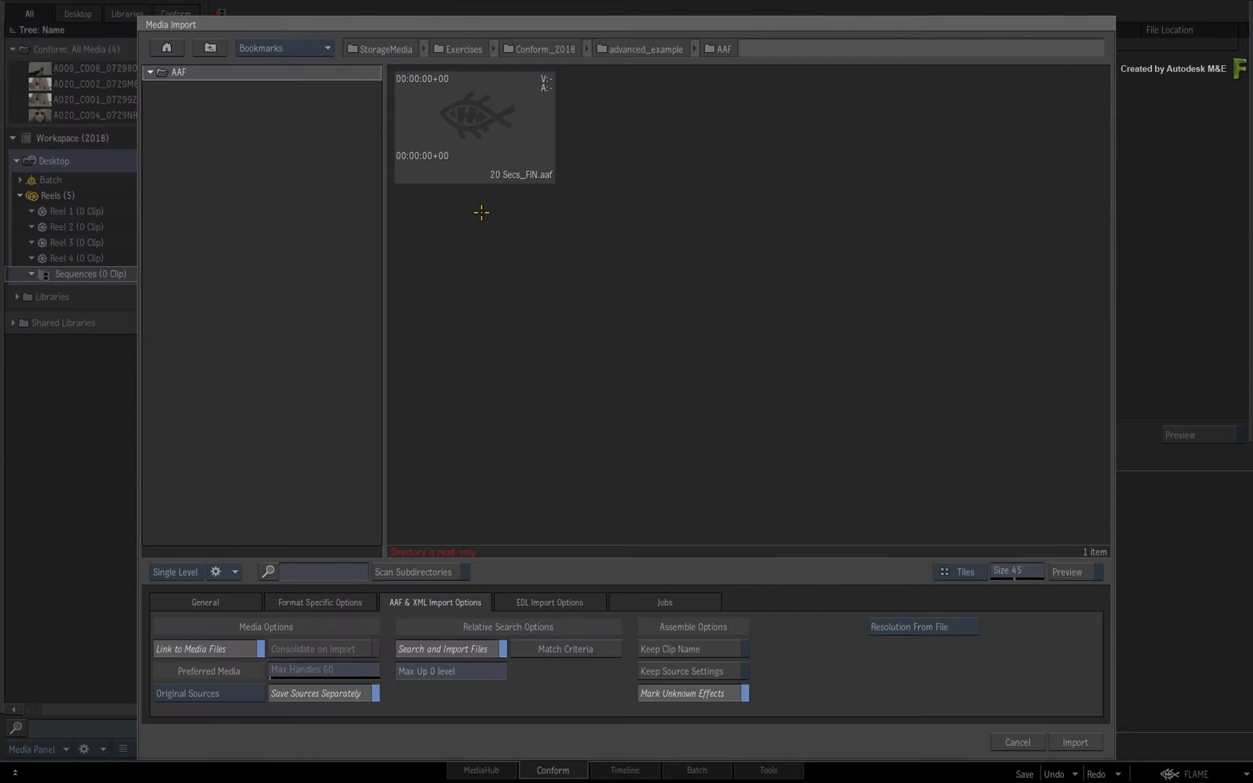
pyautogui.click(475, 129)
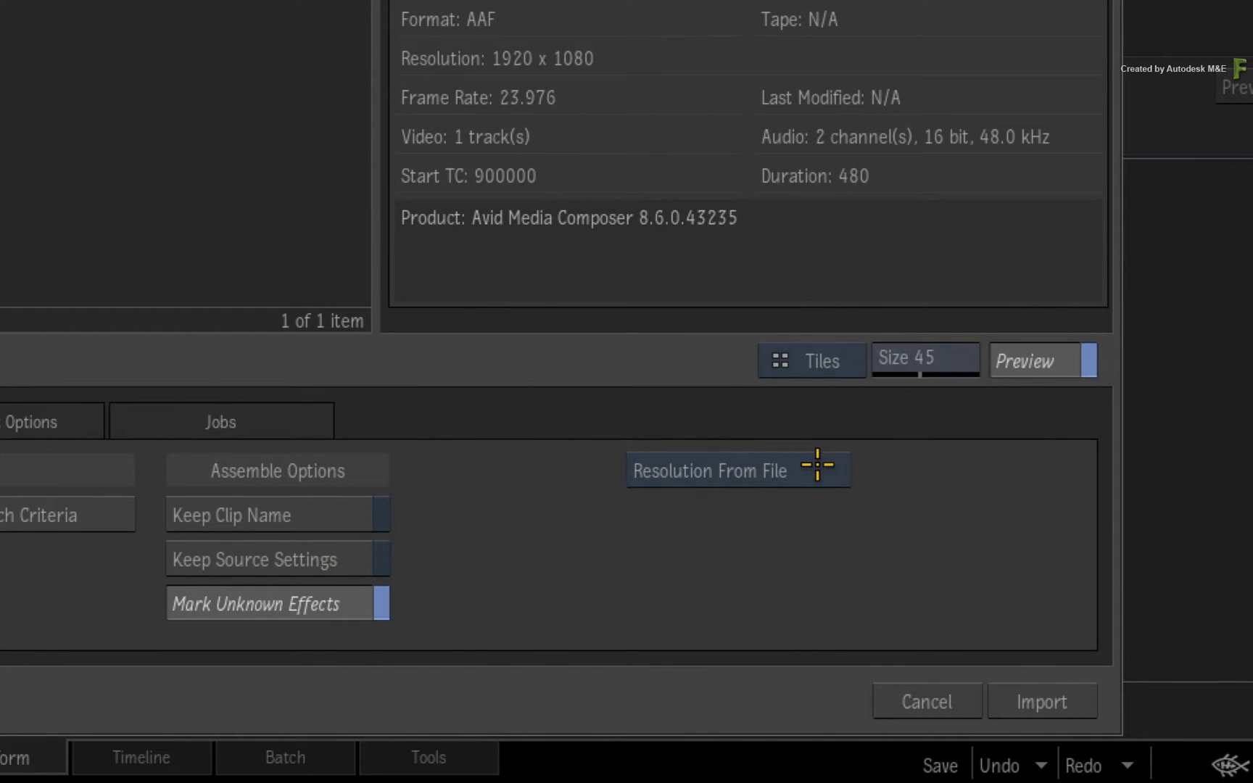
pyautogui.click(815, 465)
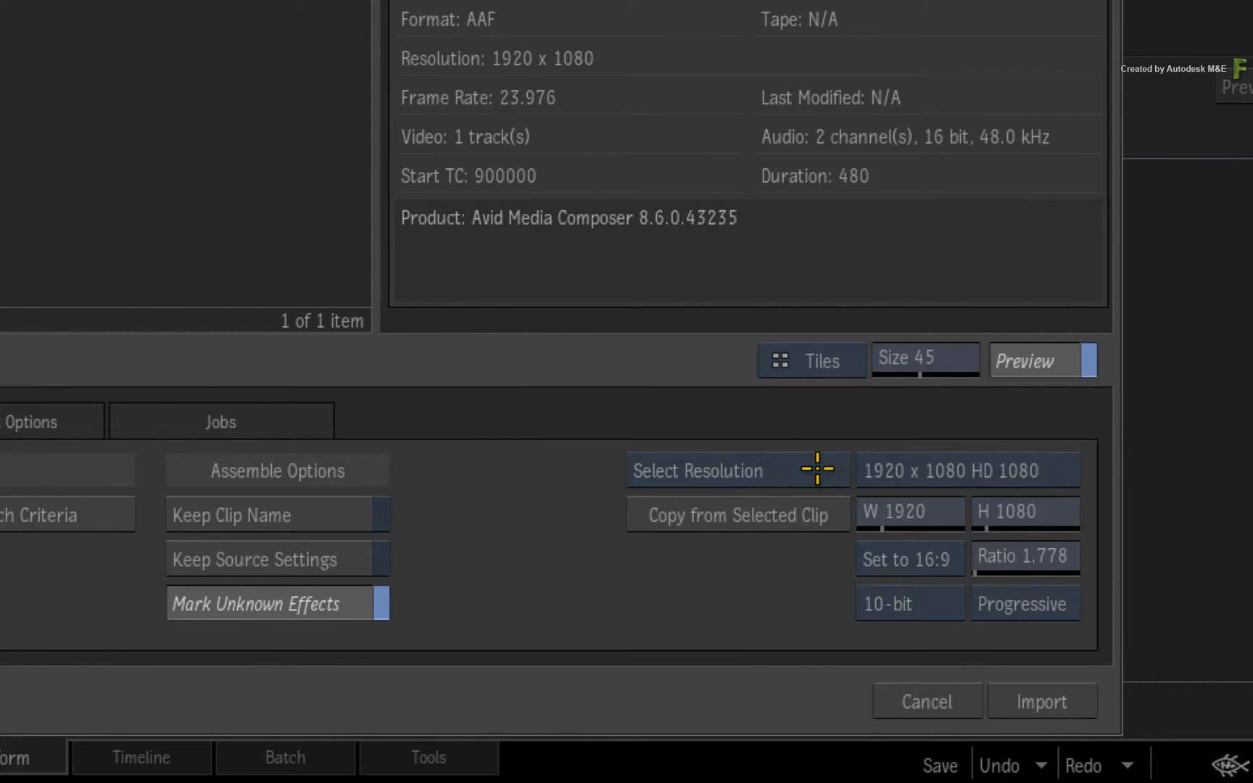
pyautogui.click(860, 471)
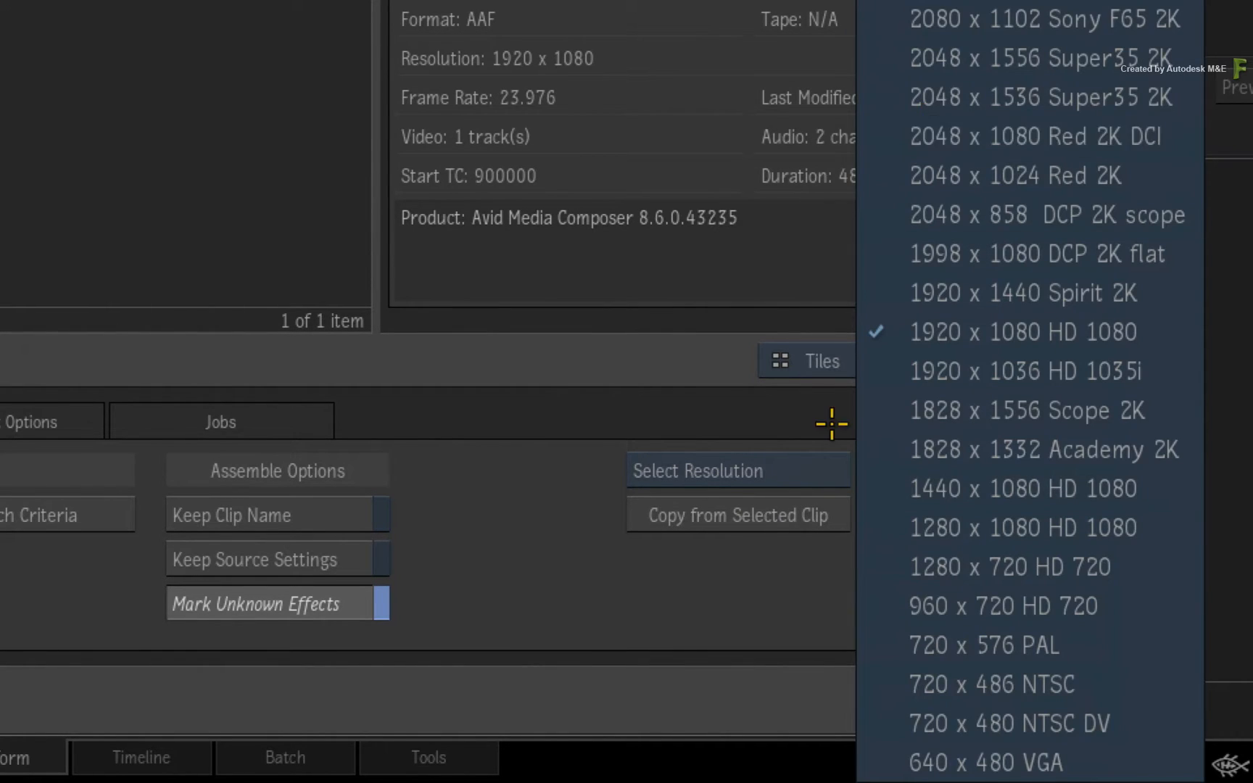
pyautogui.click(747, 554)
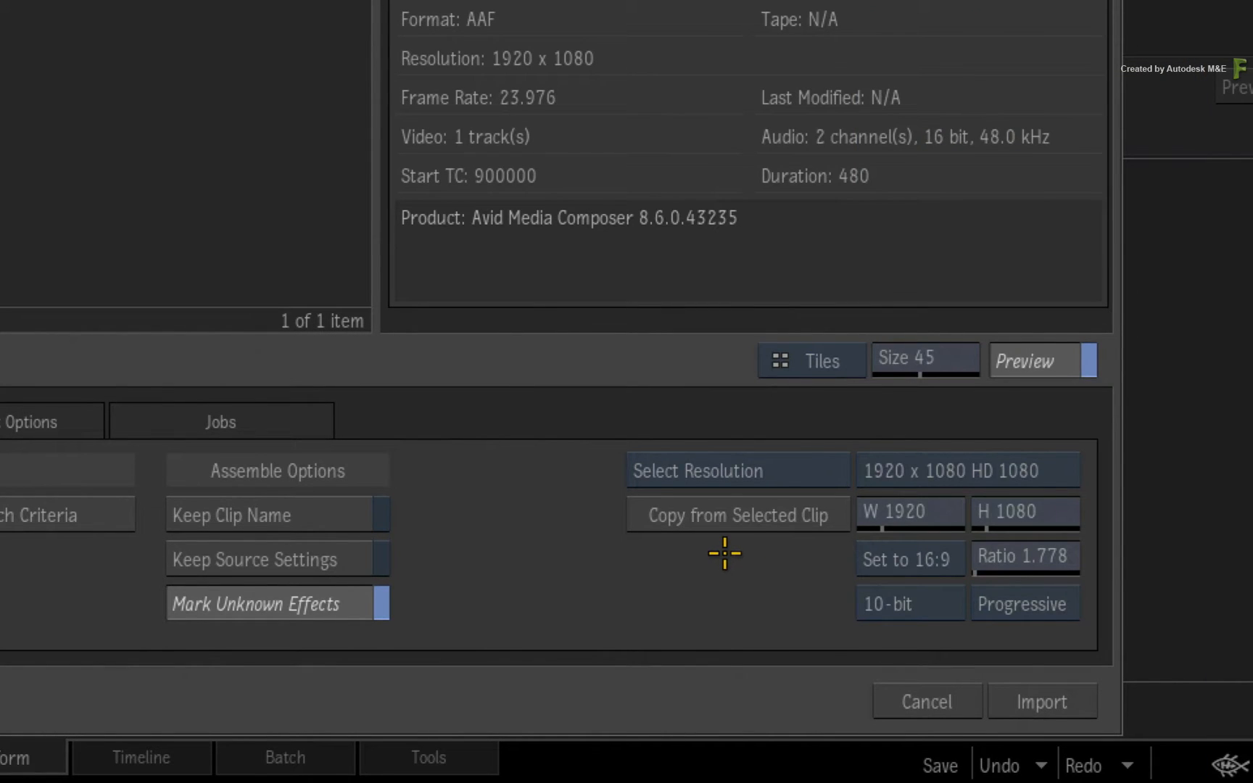
pyautogui.click(786, 473)
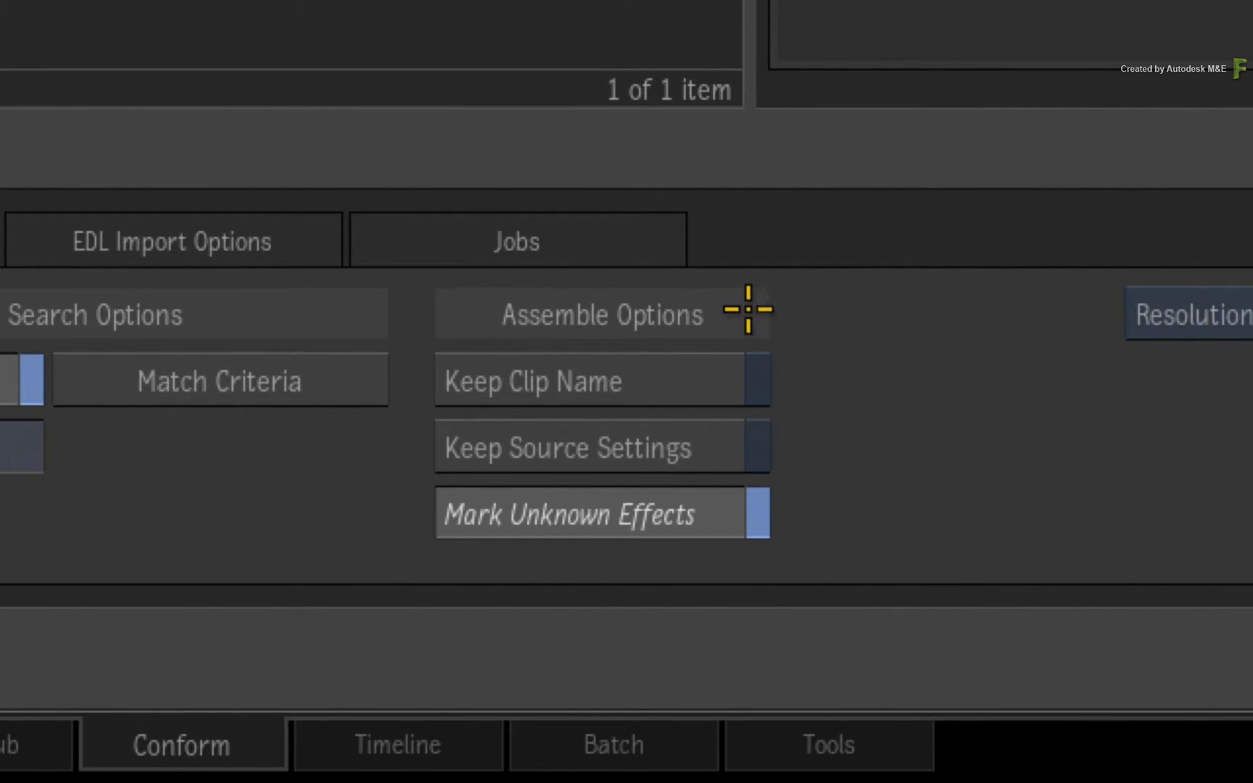
pyautogui.click(672, 380)
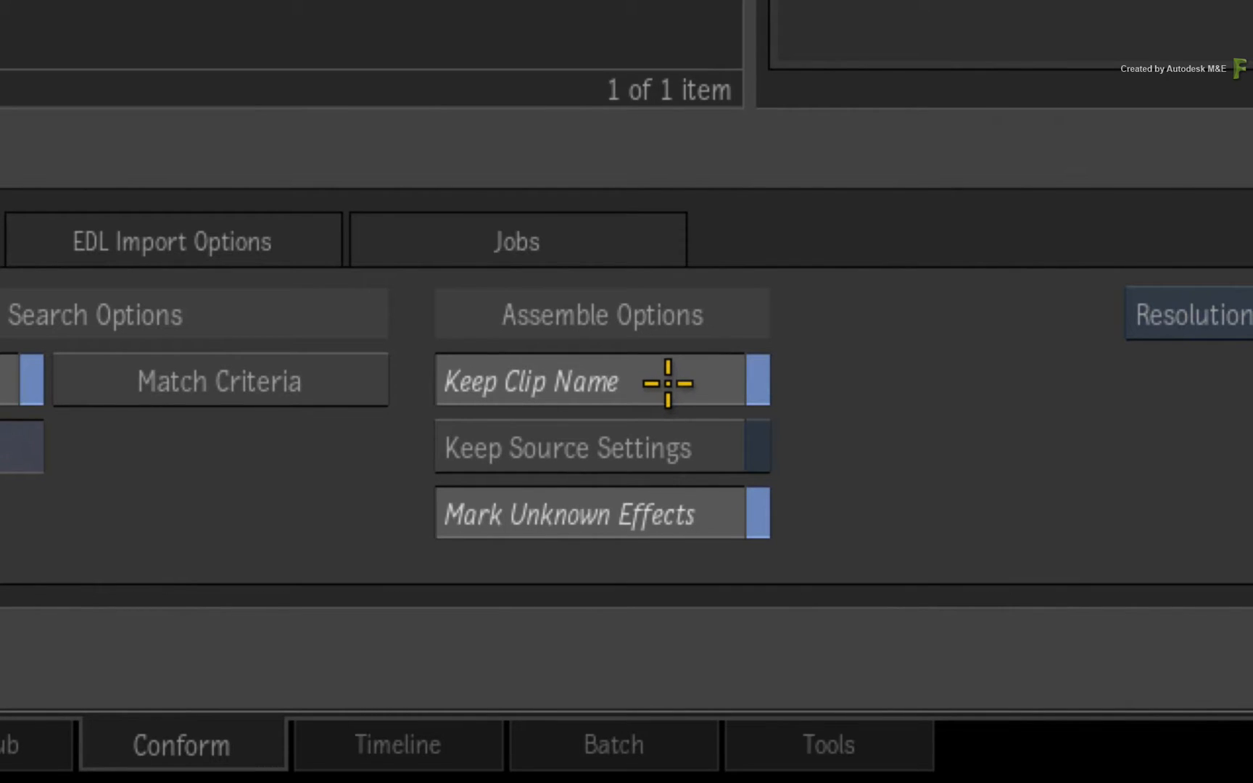
pyautogui.click(670, 387)
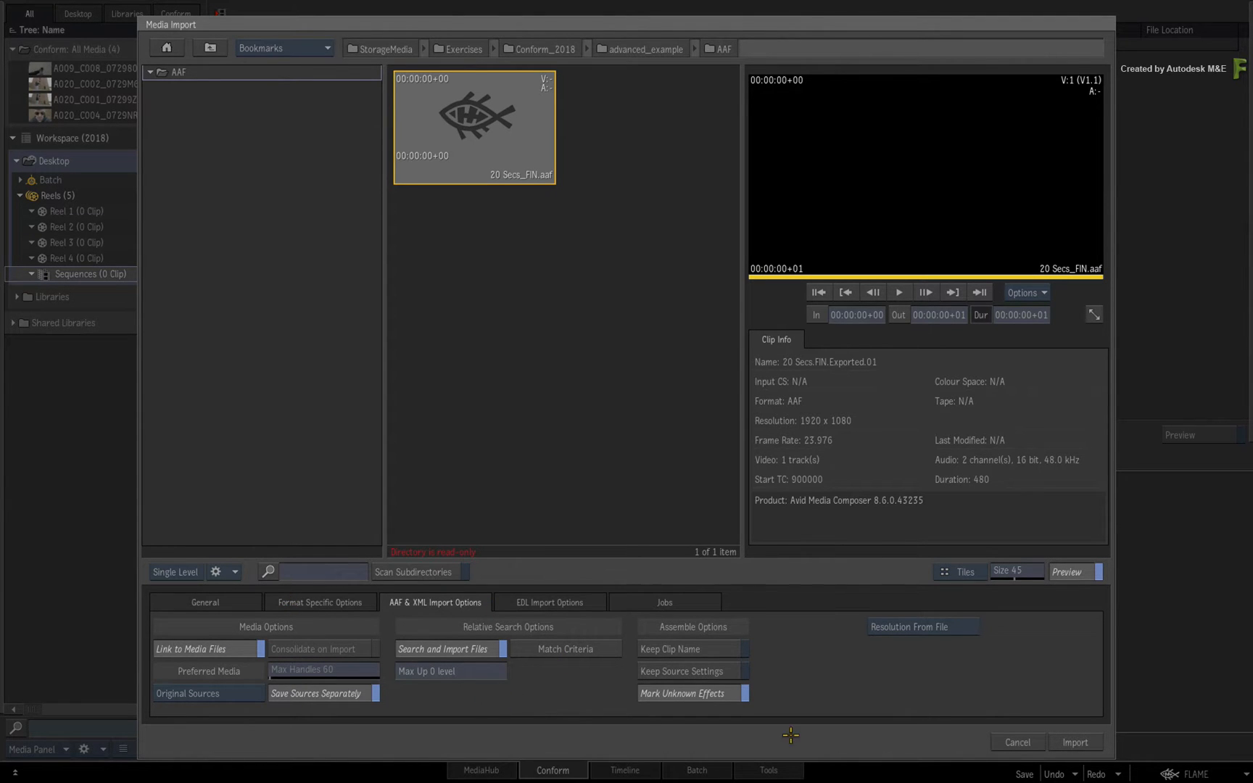
# Import 20 Secs_FIN.aaf with the resolution taken from the file and Mark Unknown Effects enabled
pyautogui.click(1073, 742)
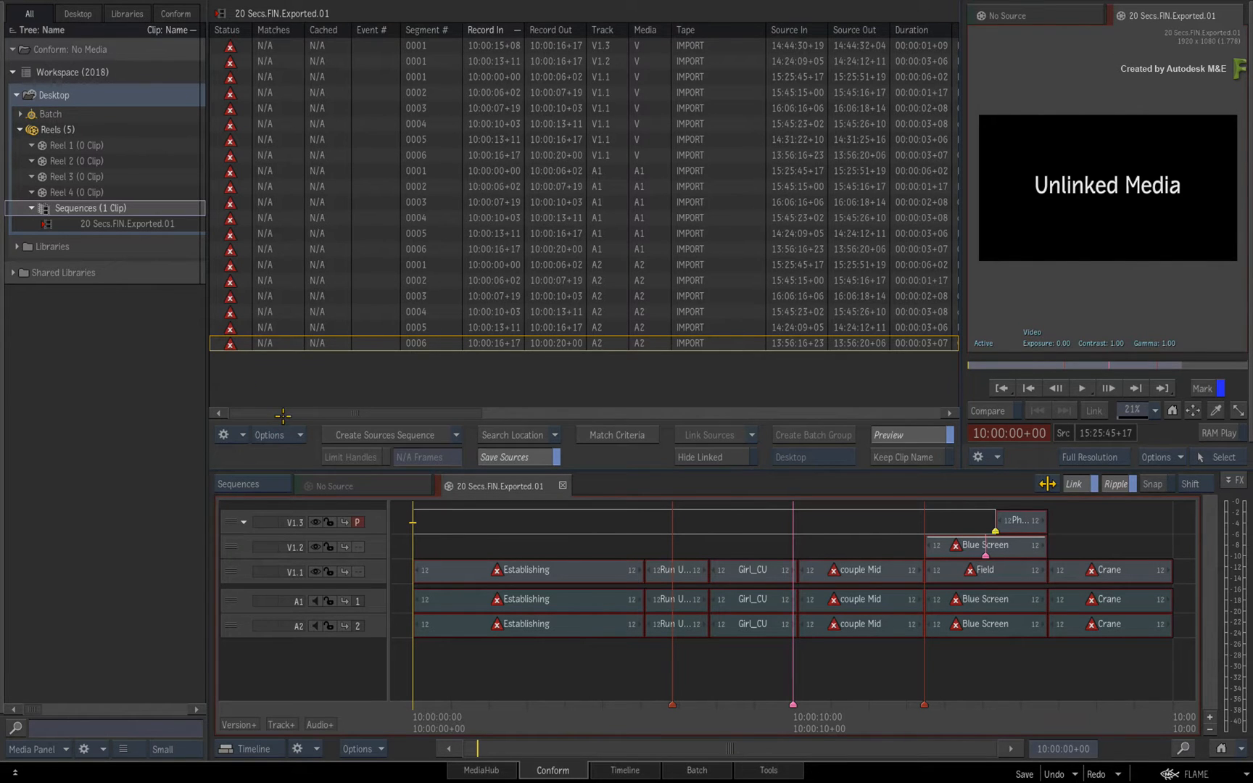
pyautogui.moveTo(282, 416)
pyautogui.mouseDown()
pyautogui.moveTo(652, 454)
pyautogui.moveTo(395, 406)
pyautogui.moveTo(266, 398)
pyautogui.mouseUp()
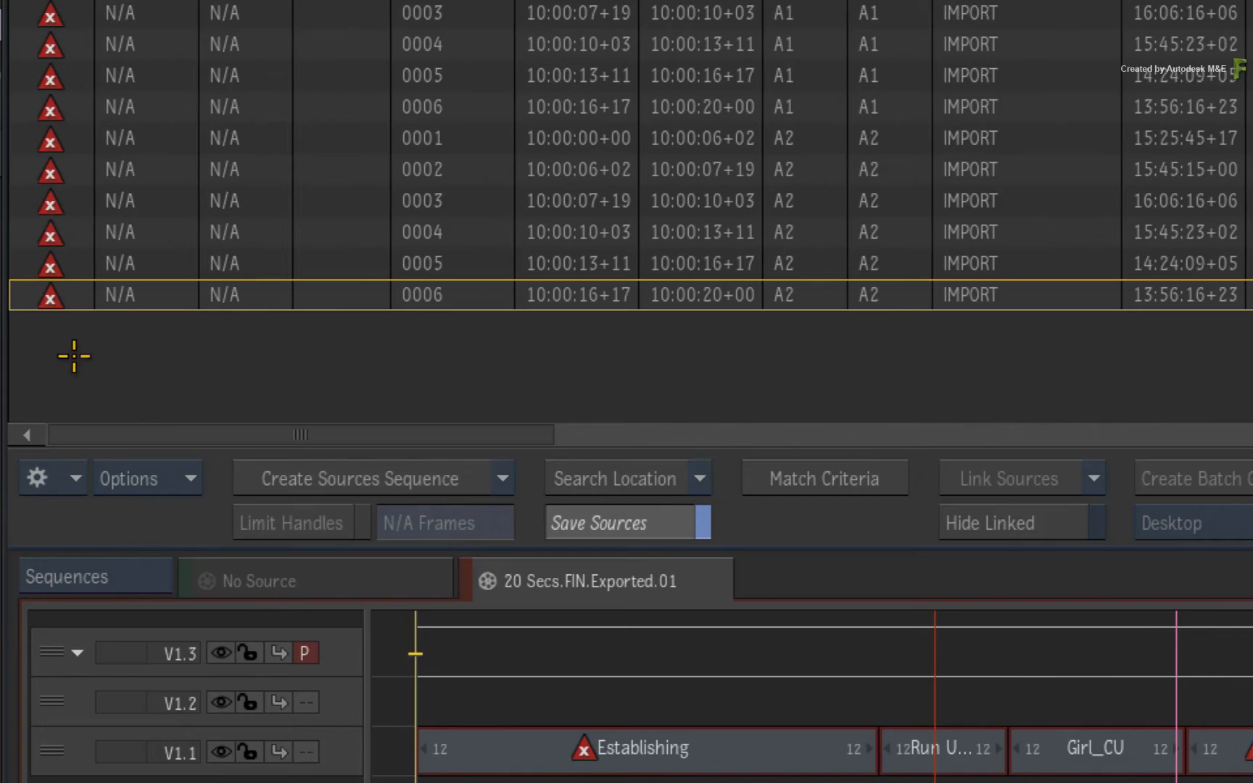
# Set the conform search location to the MXF folder inside advanced_example
pyautogui.click(543, 434)
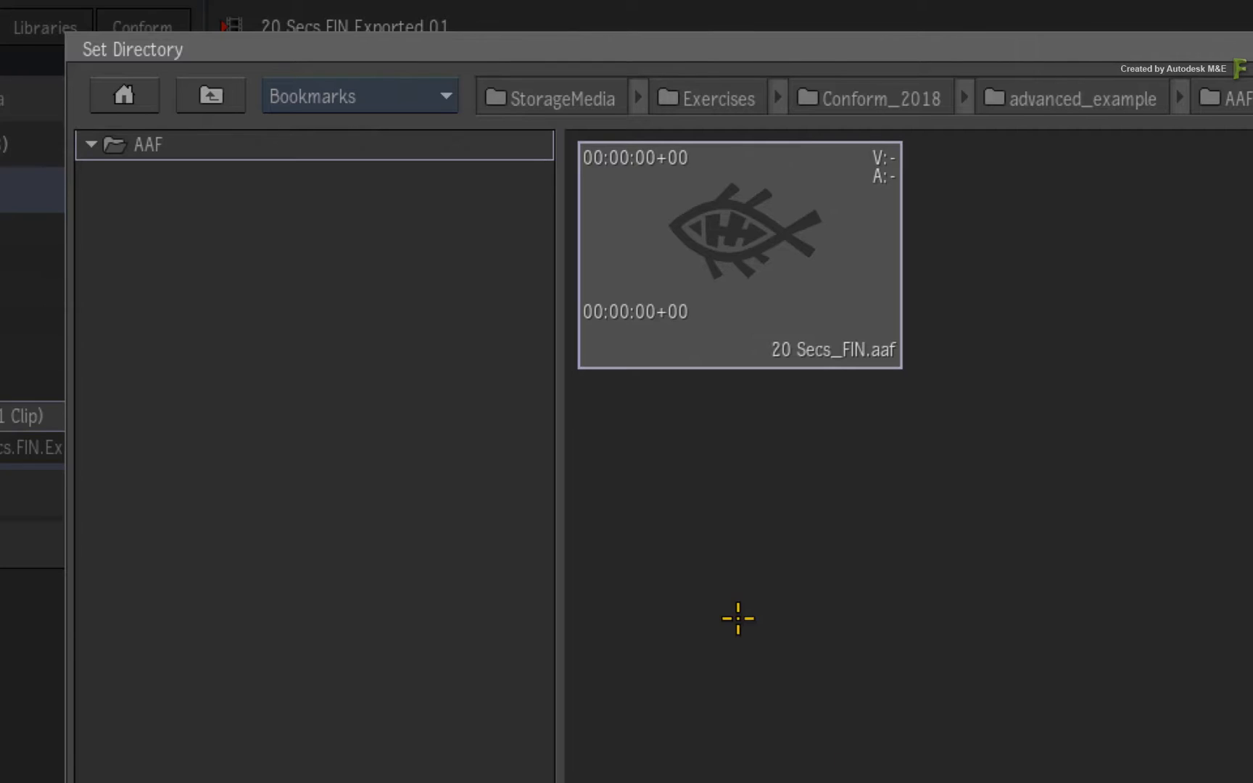
pyautogui.click(211, 47)
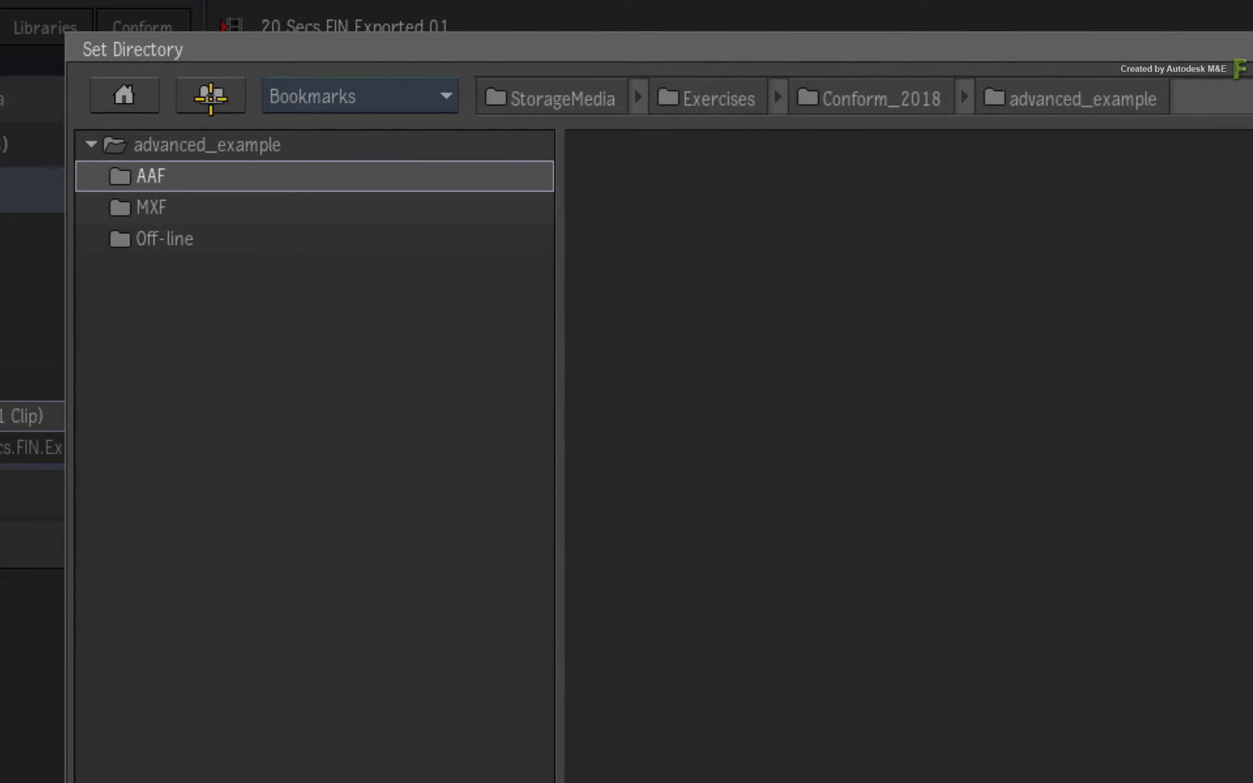
pyautogui.click(209, 208)
pyautogui.doubleClick(213, 208)
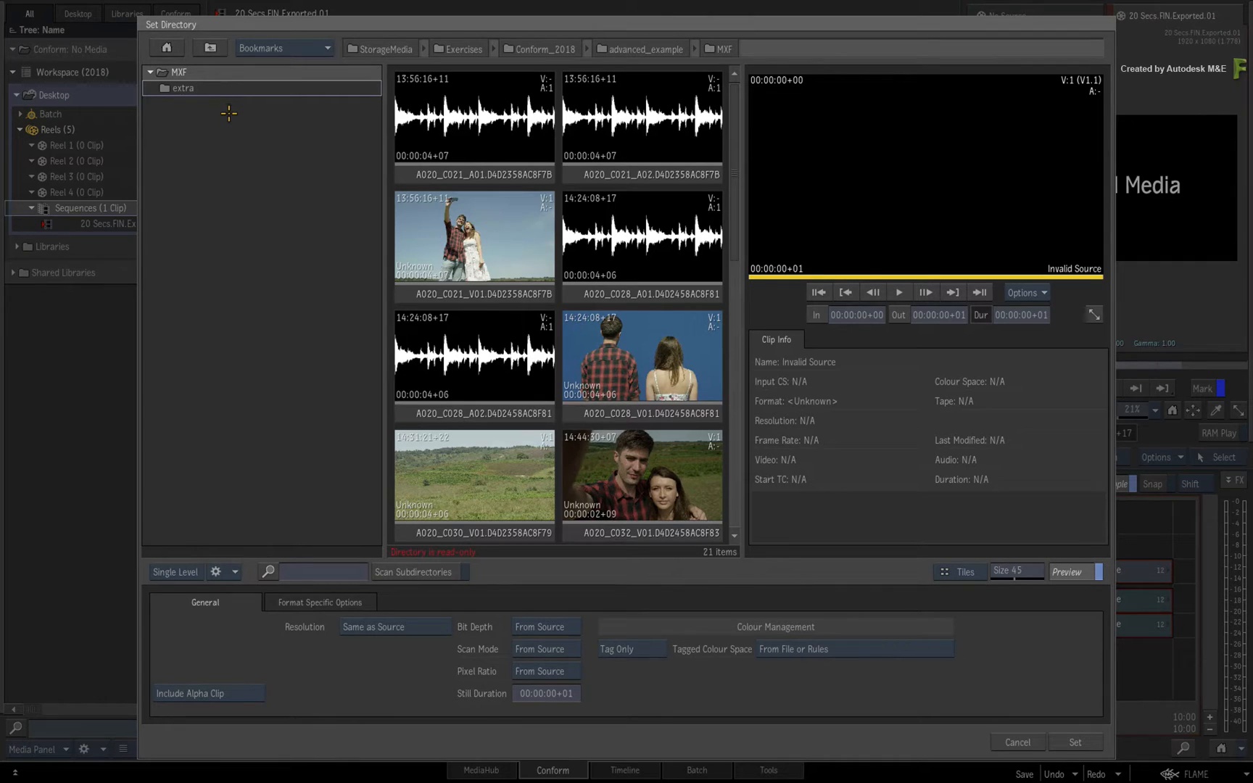
pyautogui.click(204, 72)
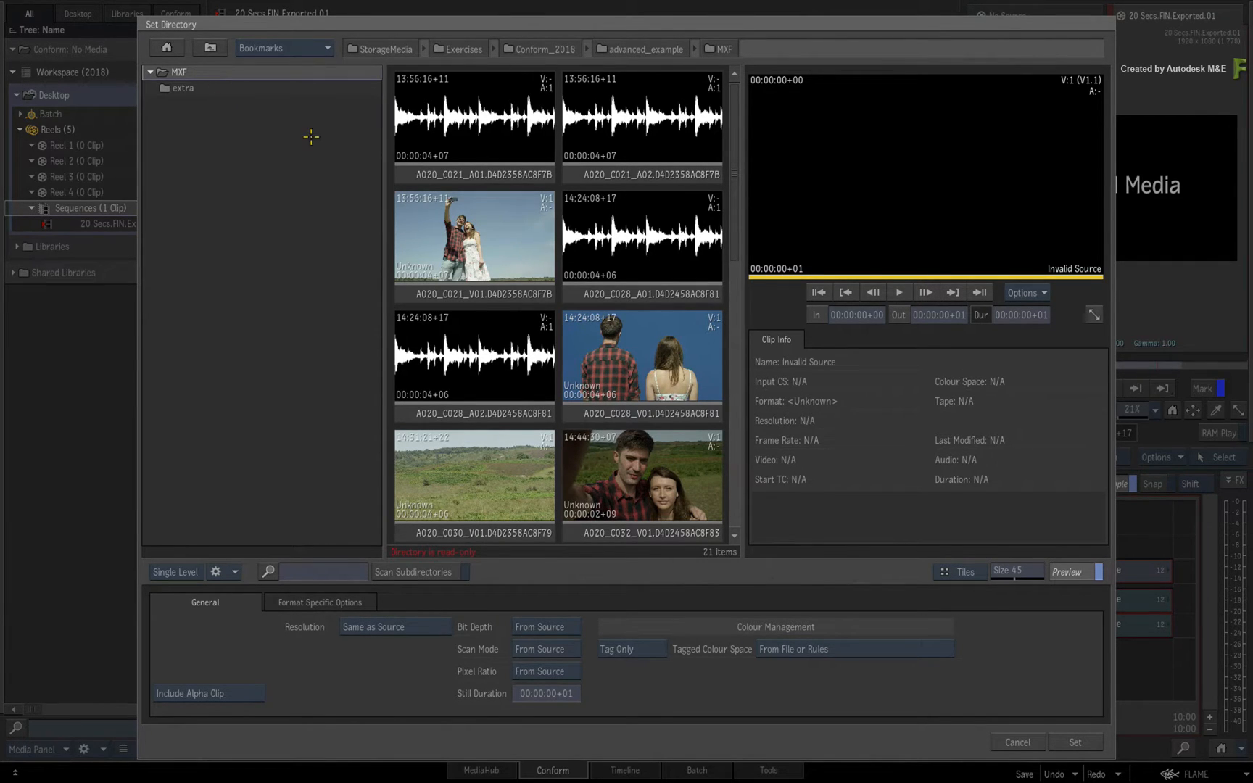
pyautogui.click(1065, 740)
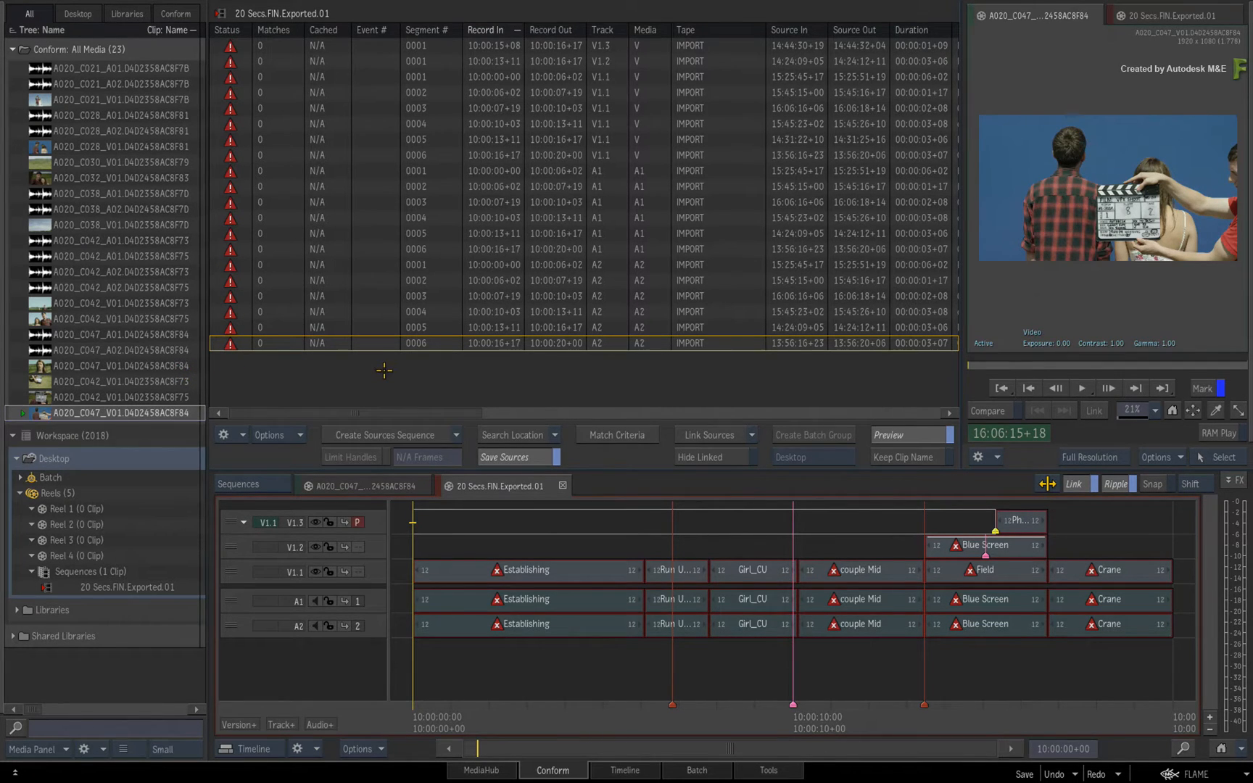
# Make the File Name match criterion non-strict and limit its comparison to 10 characters
pyautogui.click(641, 435)
pyautogui.moveTo(635, 527); pyautogui.dragTo(652, 456)
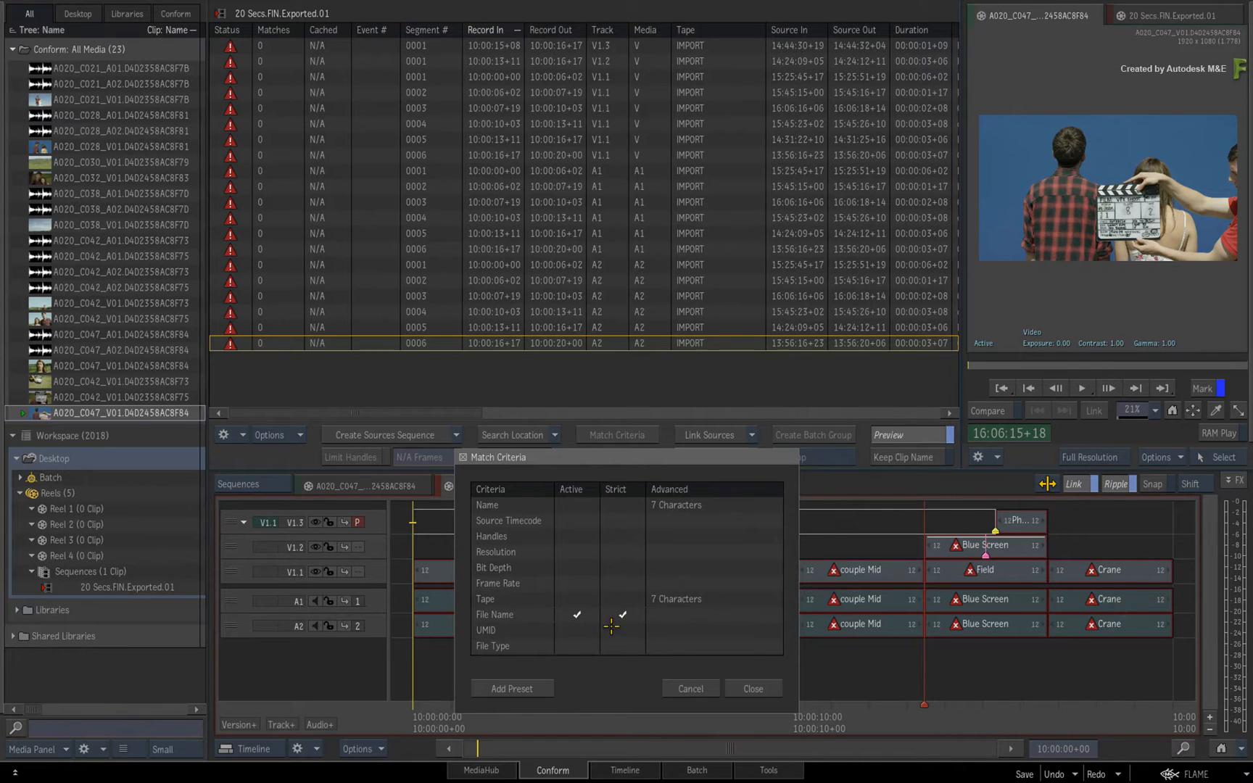
pyautogui.moveTo(352, 411); pyautogui.dragTo(618, 421)
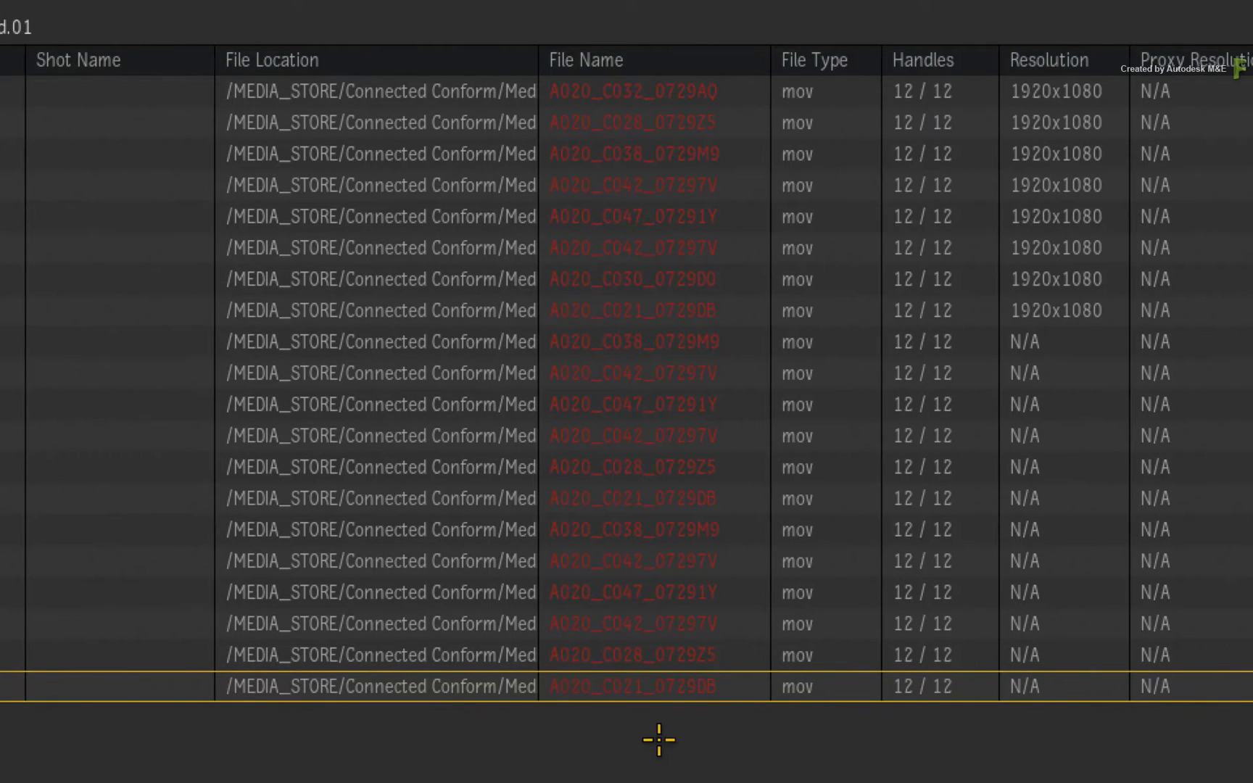
pyautogui.moveTo(165, 293)
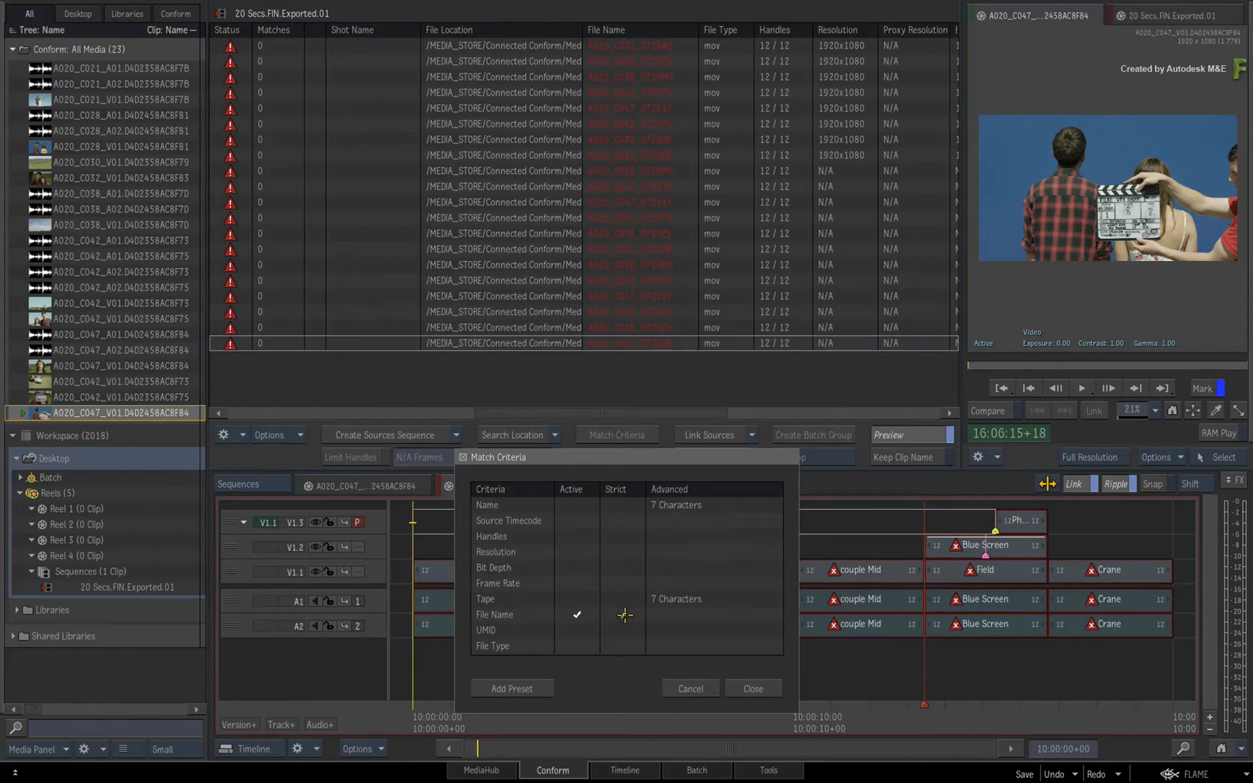
pyautogui.click(622, 615)
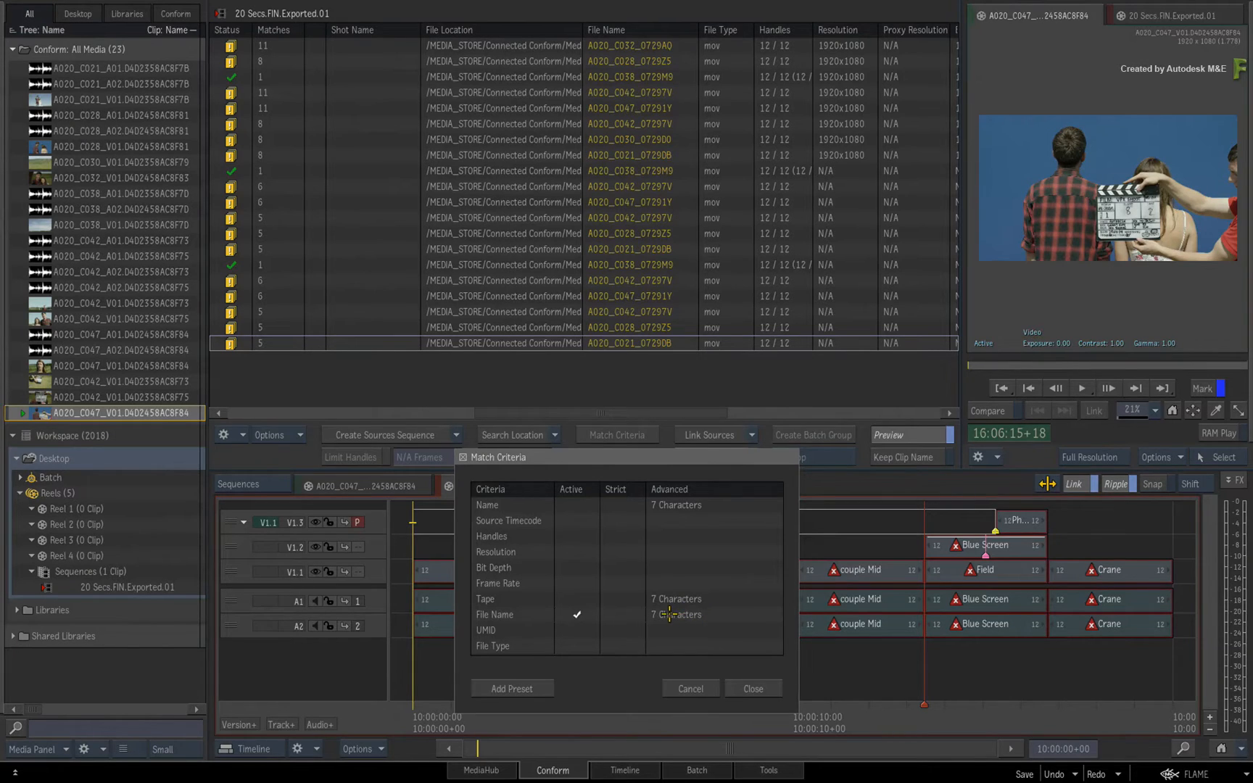
pyautogui.moveTo(677, 615)
pyautogui.mouseDown()
pyautogui.moveTo(699, 615)
pyautogui.moveTo(677, 615)
pyautogui.mouseUp()
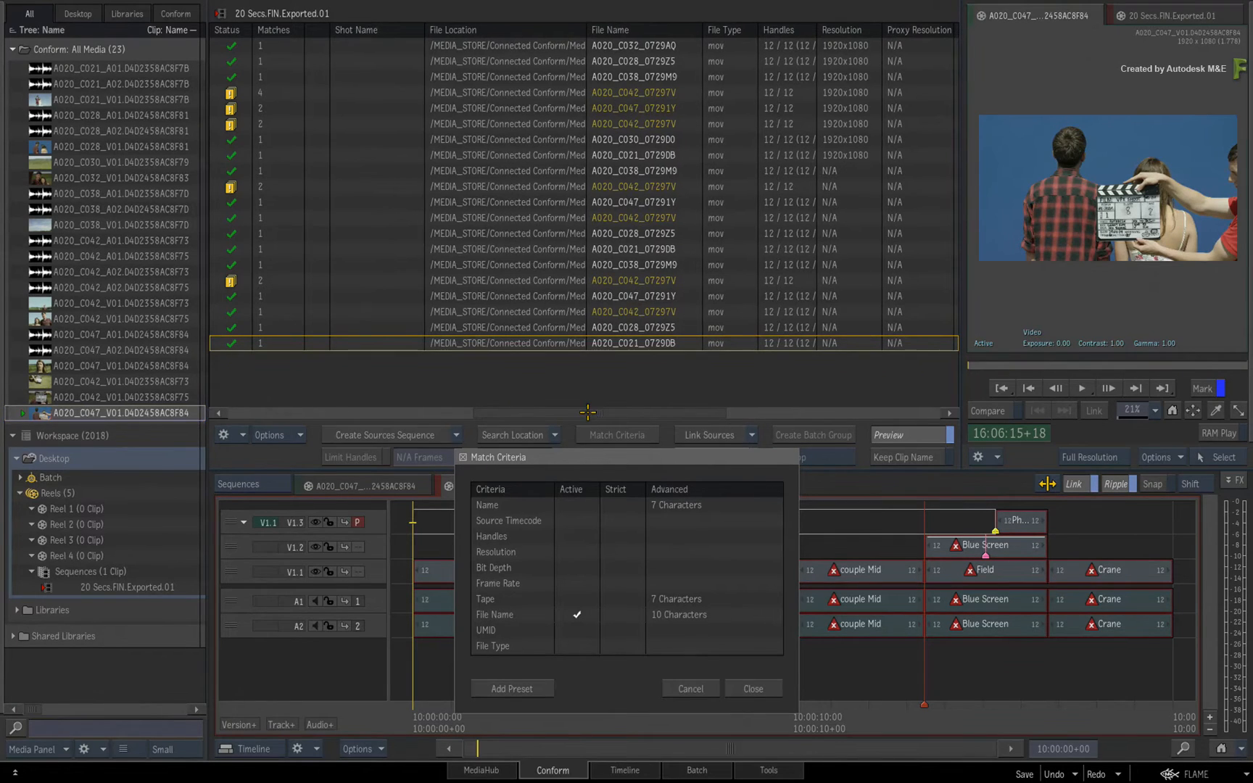
# Add Source Timecode to the match criteria as both active and strict
pyautogui.moveTo(591, 413); pyautogui.dragTo(280, 403)
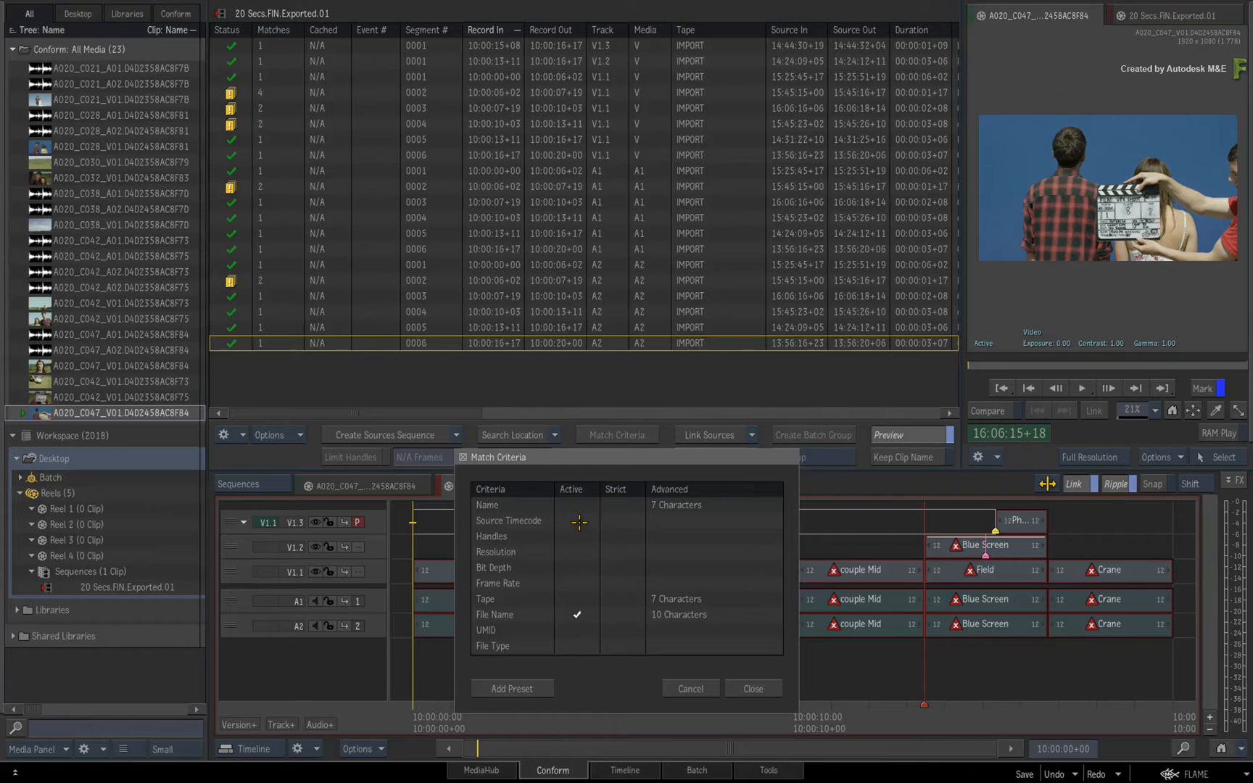
pyautogui.click(579, 522)
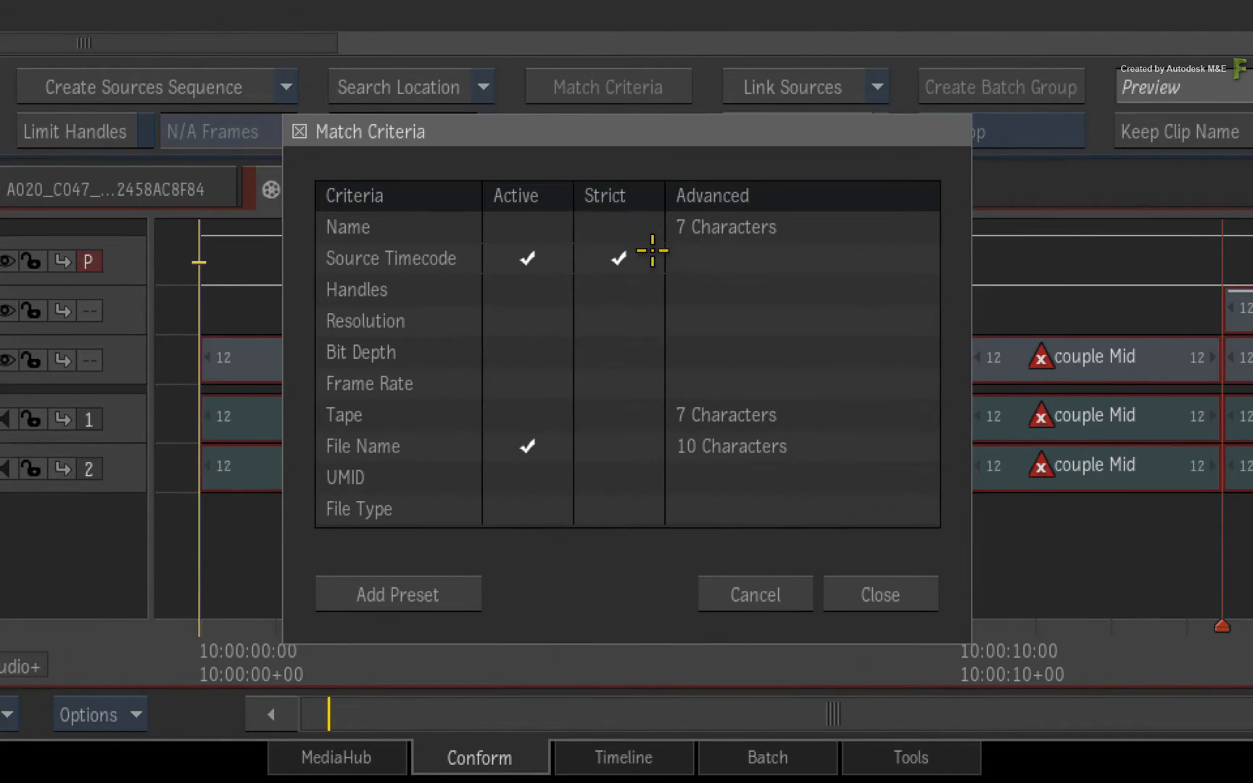
pyautogui.click(625, 256)
pyautogui.click(628, 257)
pyautogui.click(629, 255)
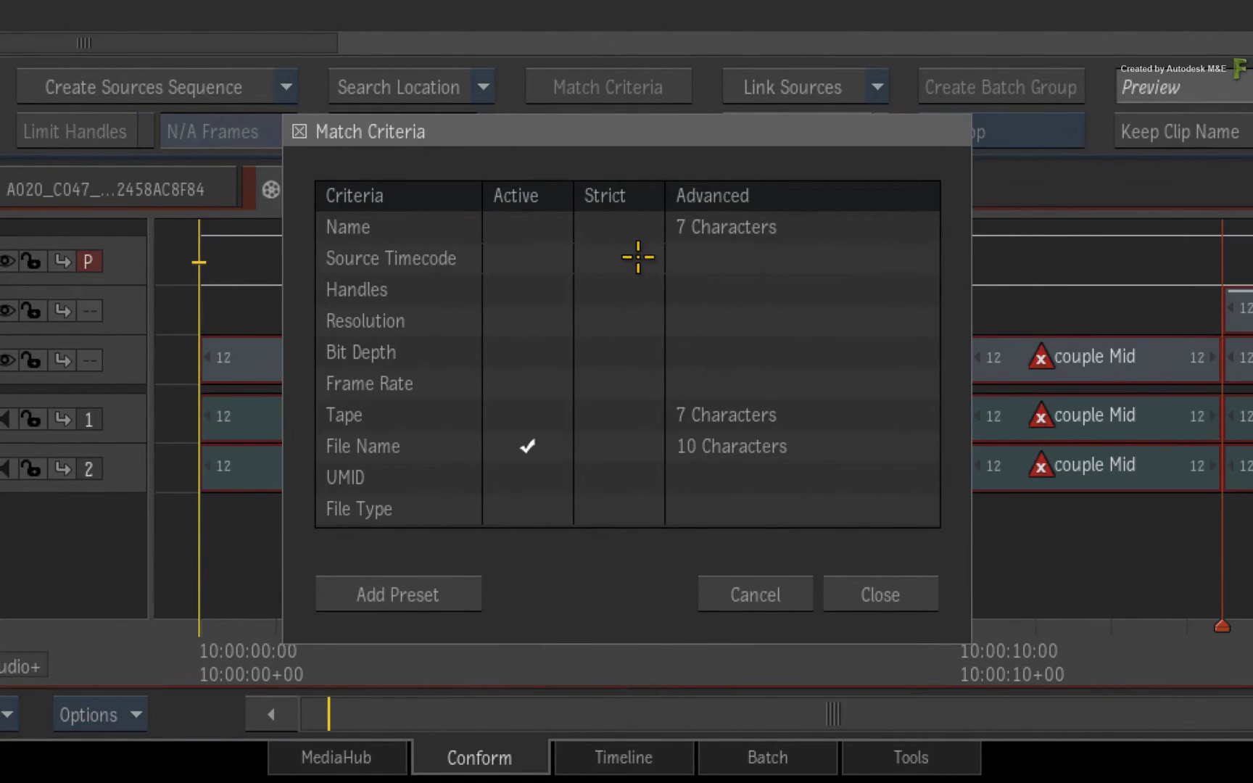
pyautogui.click(624, 255)
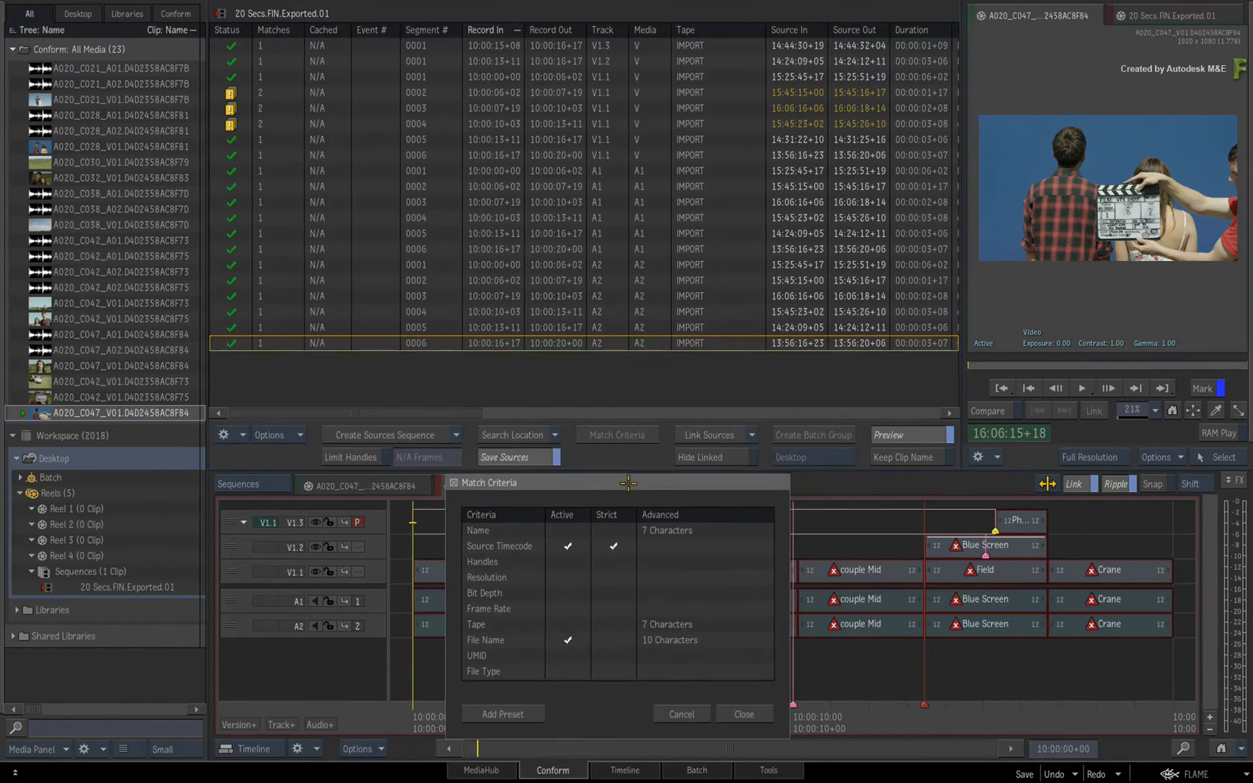
# Link the matched sources to the sequence and move the Match Criteria window clear of the Save Sources option
pyautogui.click(713, 434)
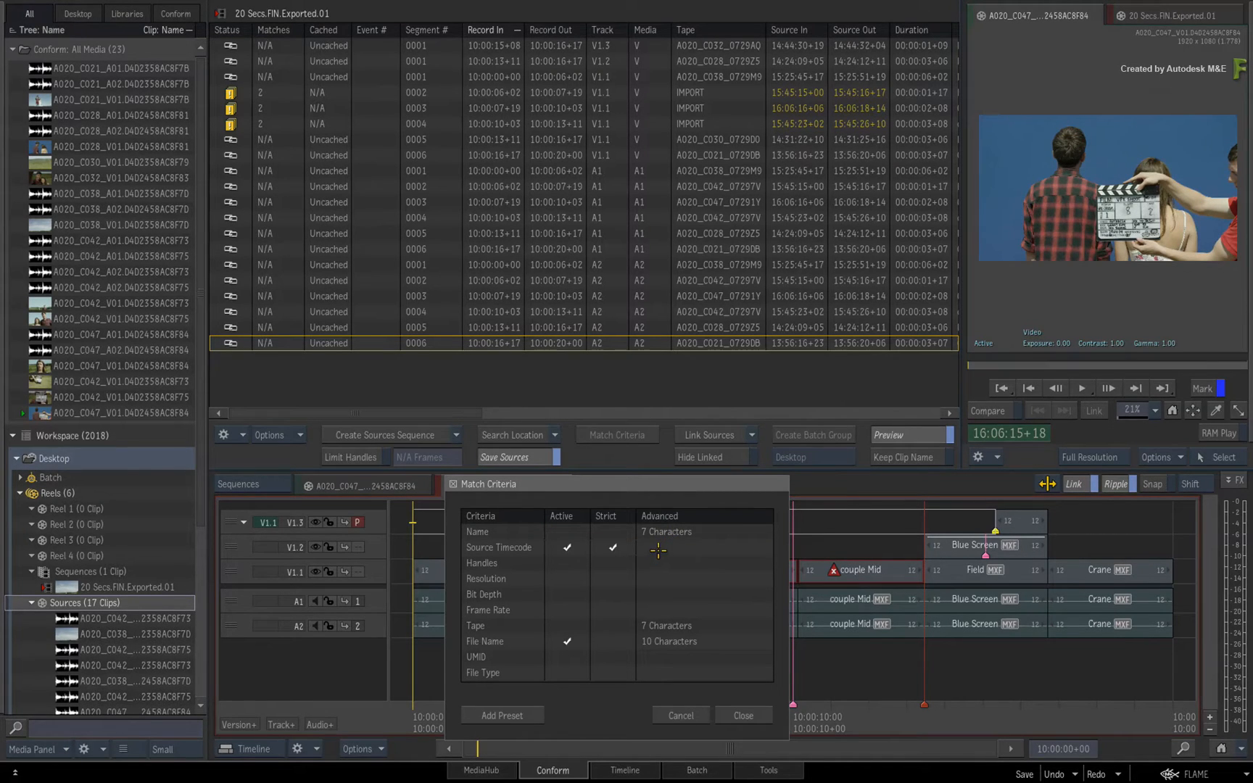
pyautogui.moveTo(656, 484); pyautogui.dragTo(431, 432)
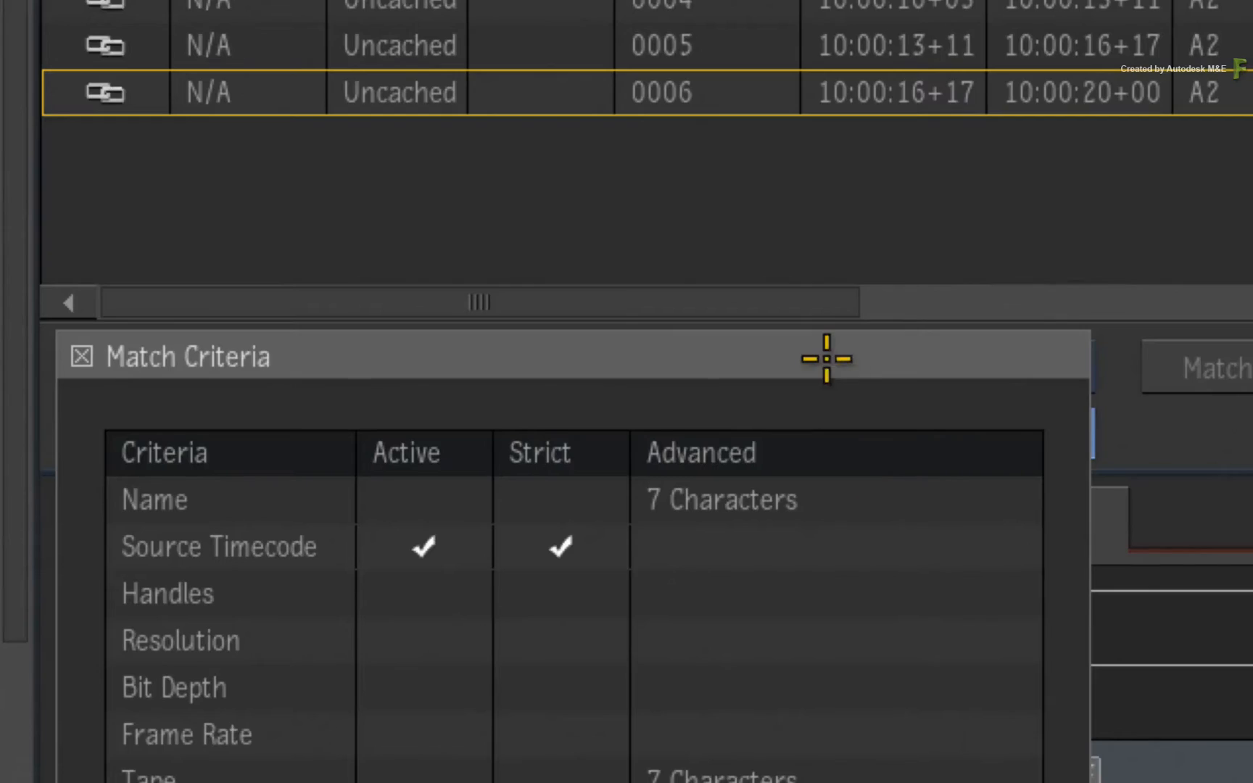
pyautogui.moveTo(470, 431); pyautogui.dragTo(471, 473)
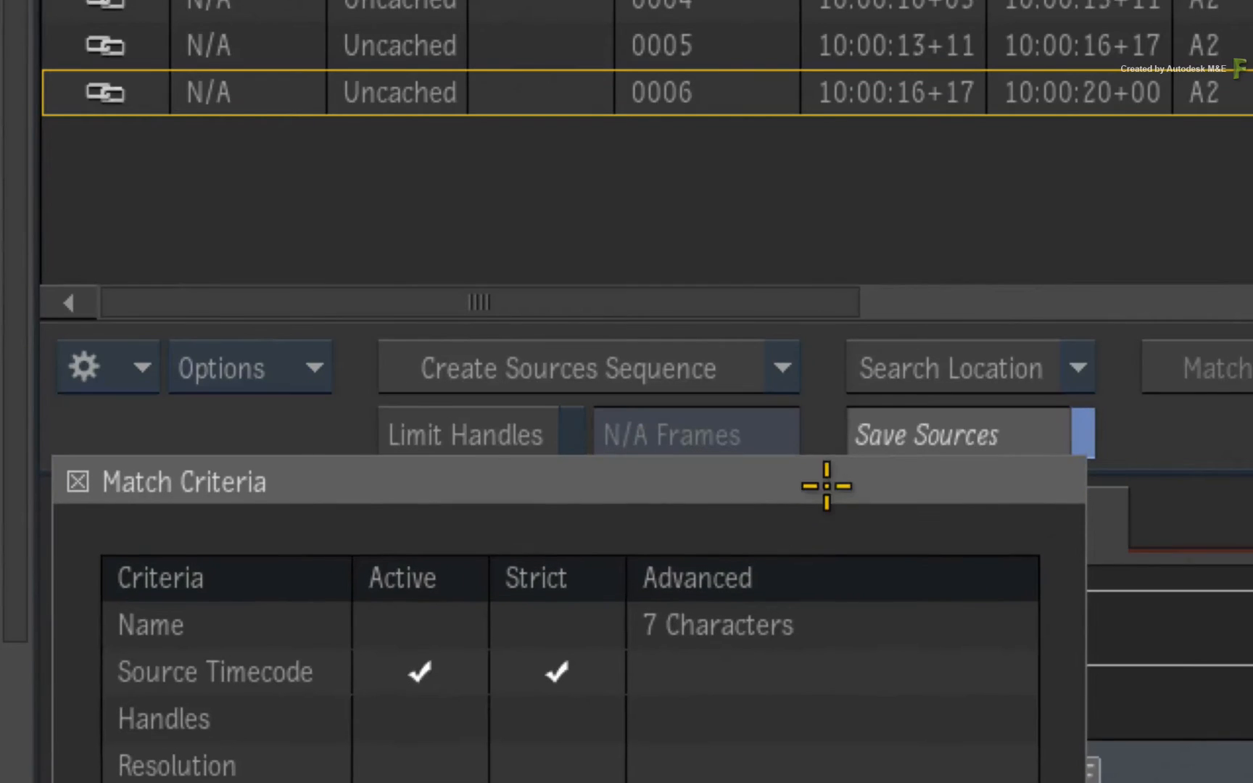
# Close the Match Criteria window and hide the already linked events in the conform list
pyautogui.click(308, 366)
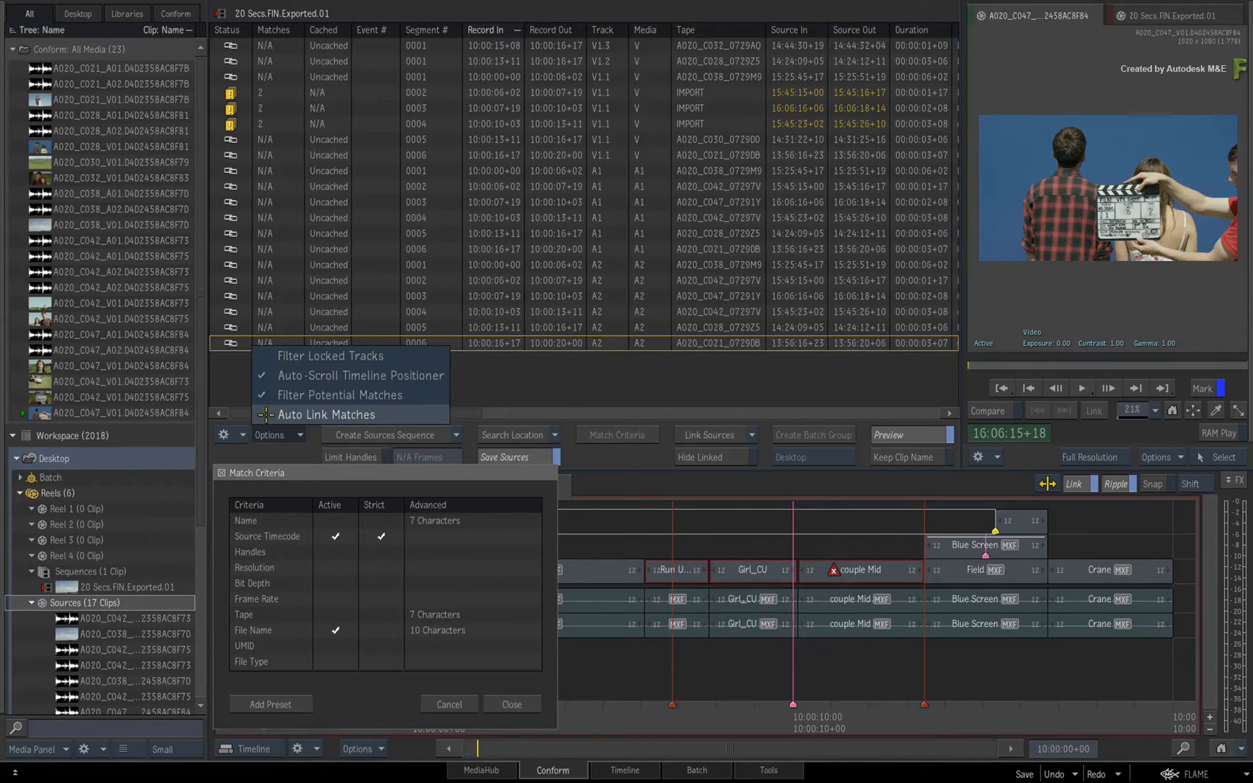
pyautogui.click(266, 450)
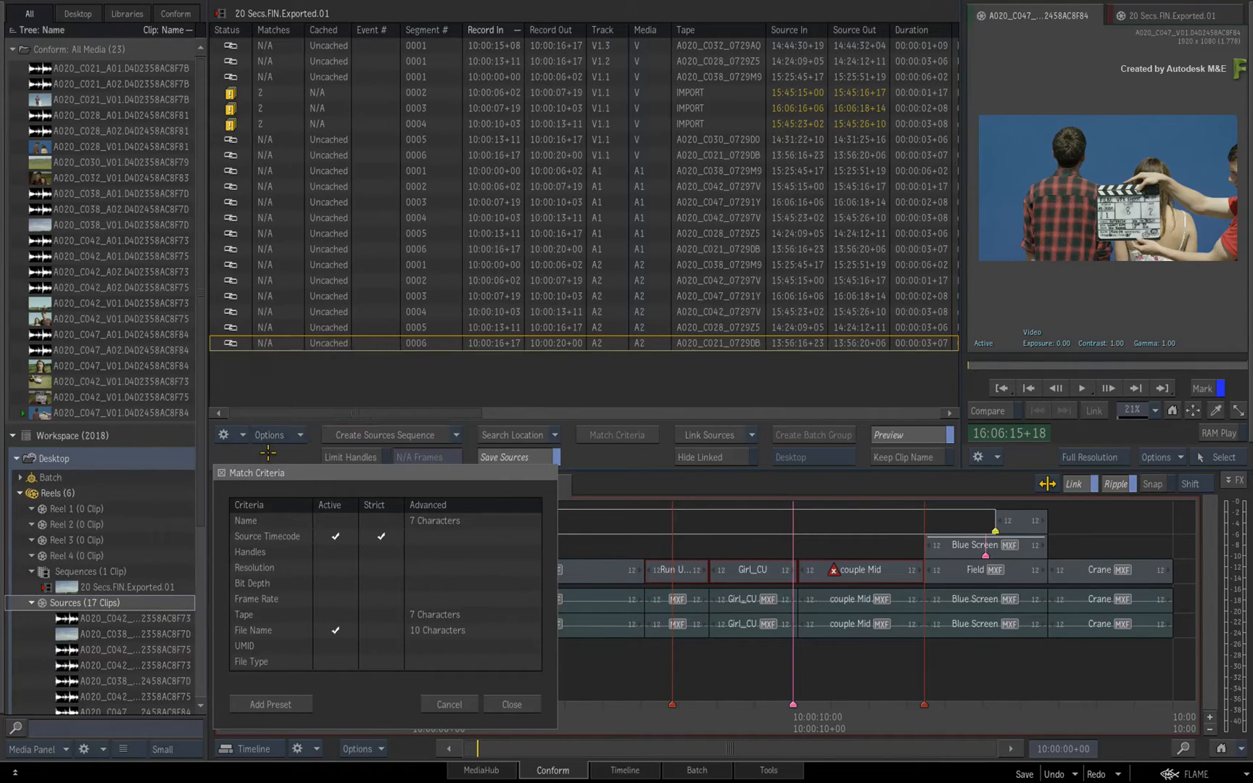
pyautogui.moveTo(322, 473); pyautogui.dragTo(571, 464)
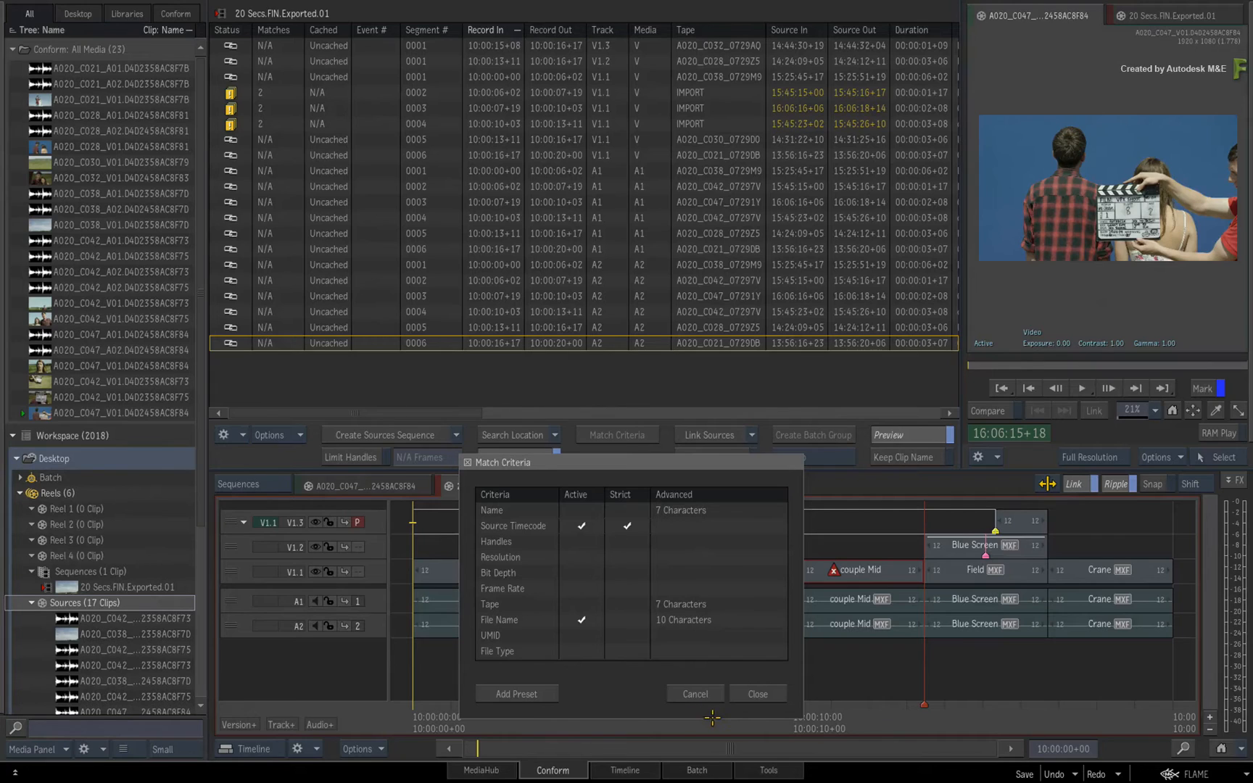
pyautogui.click(759, 693)
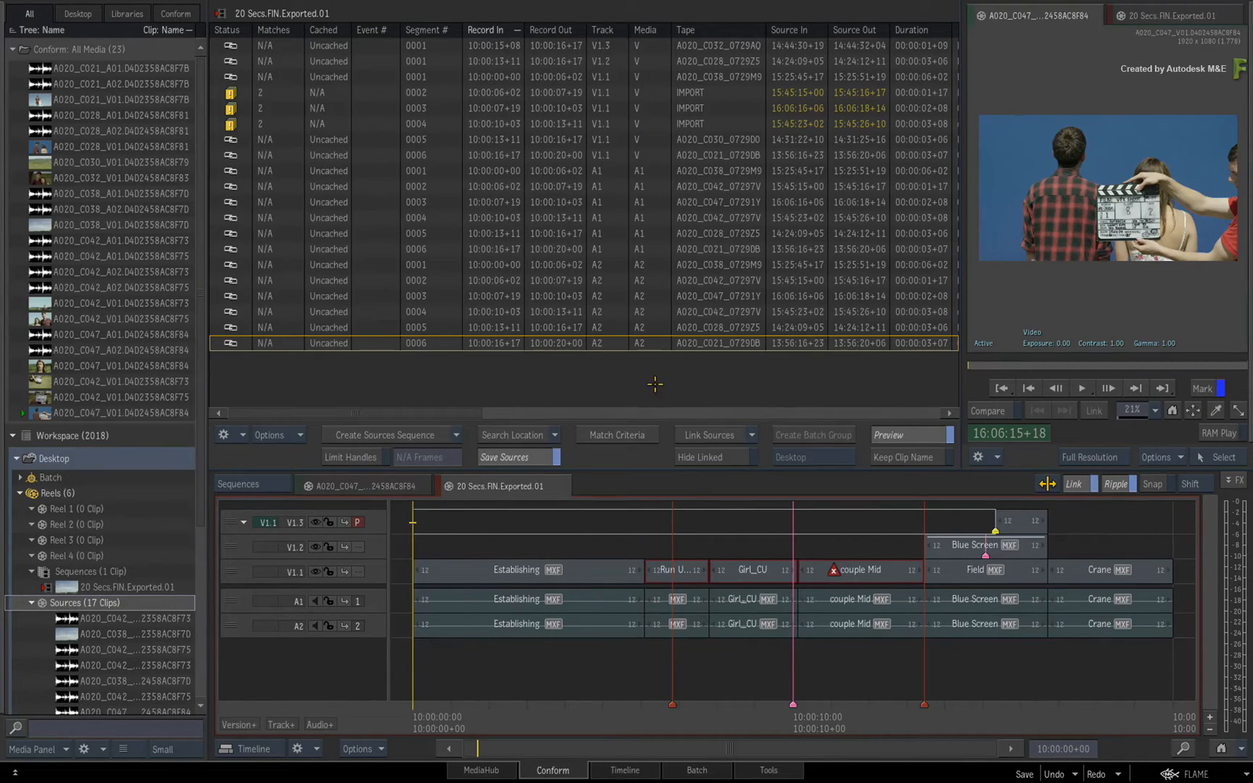
pyautogui.click(694, 456)
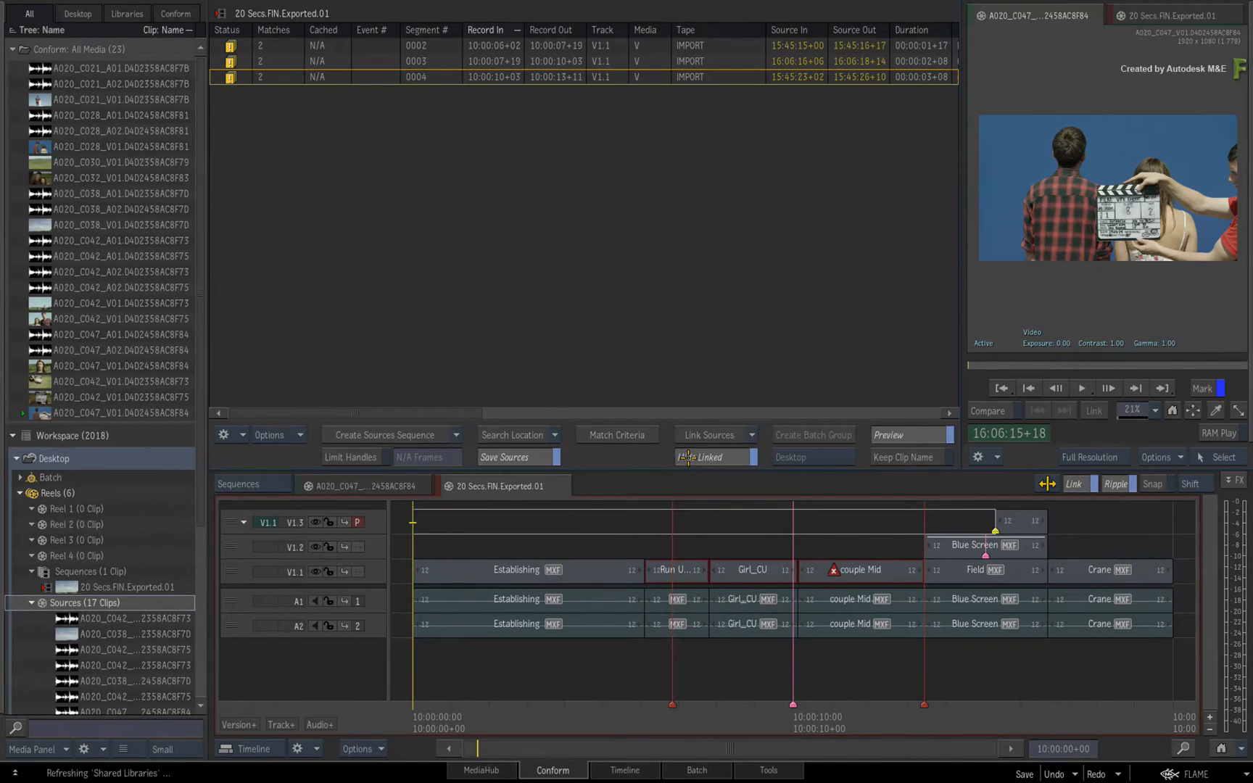
# Look up the Filter Potential Matches setting in the conform options
pyautogui.click(297, 433)
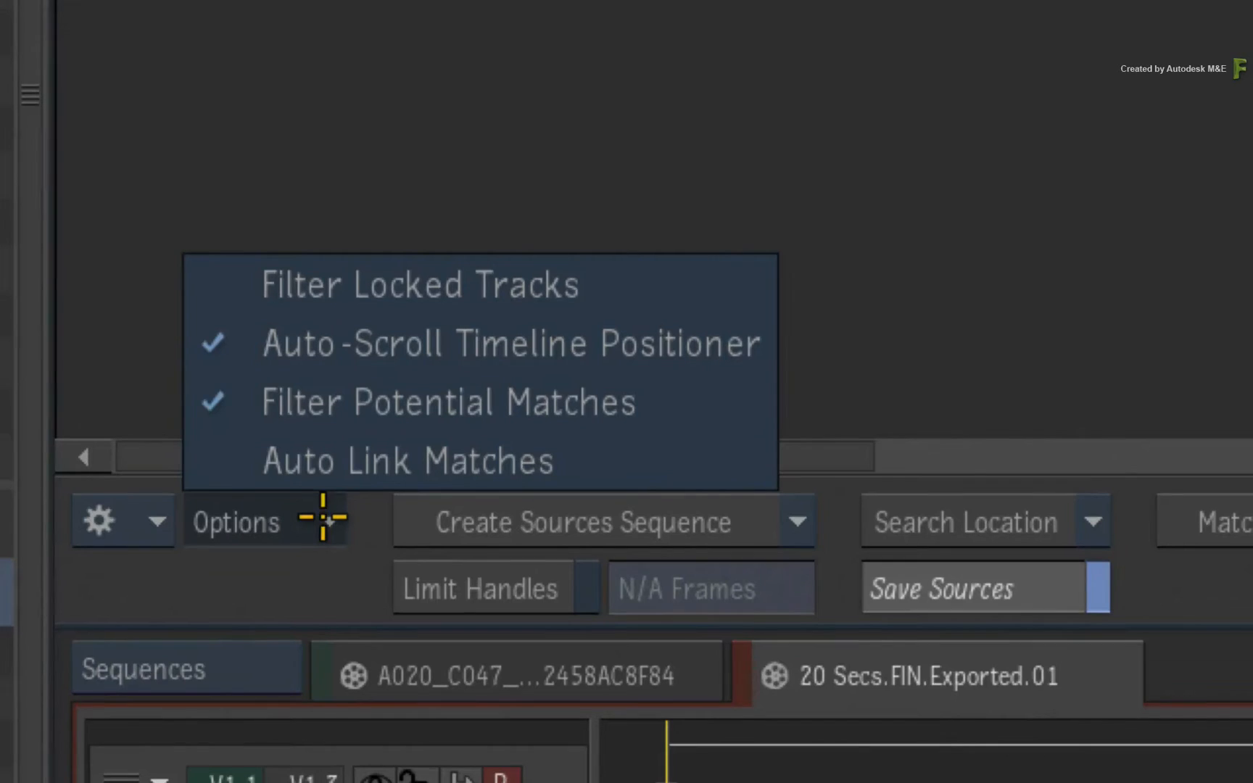
pyautogui.click(208, 395)
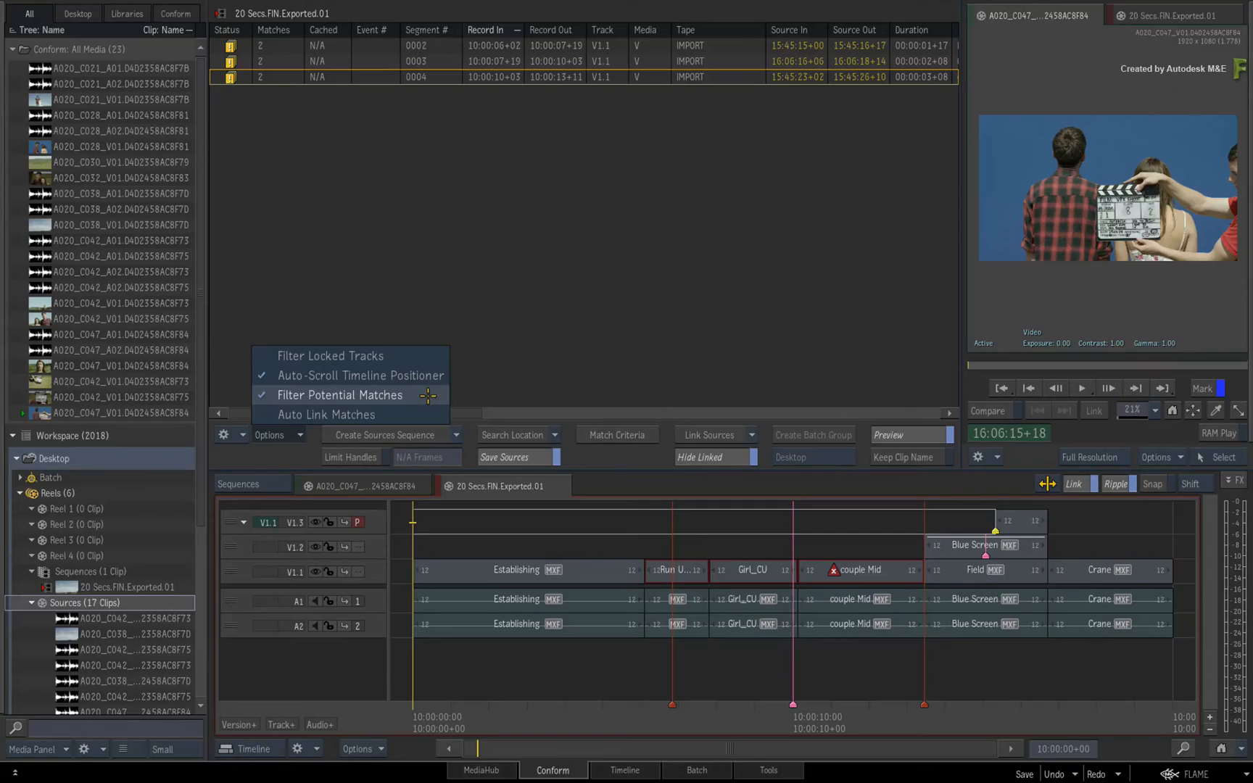
pyautogui.click(474, 395)
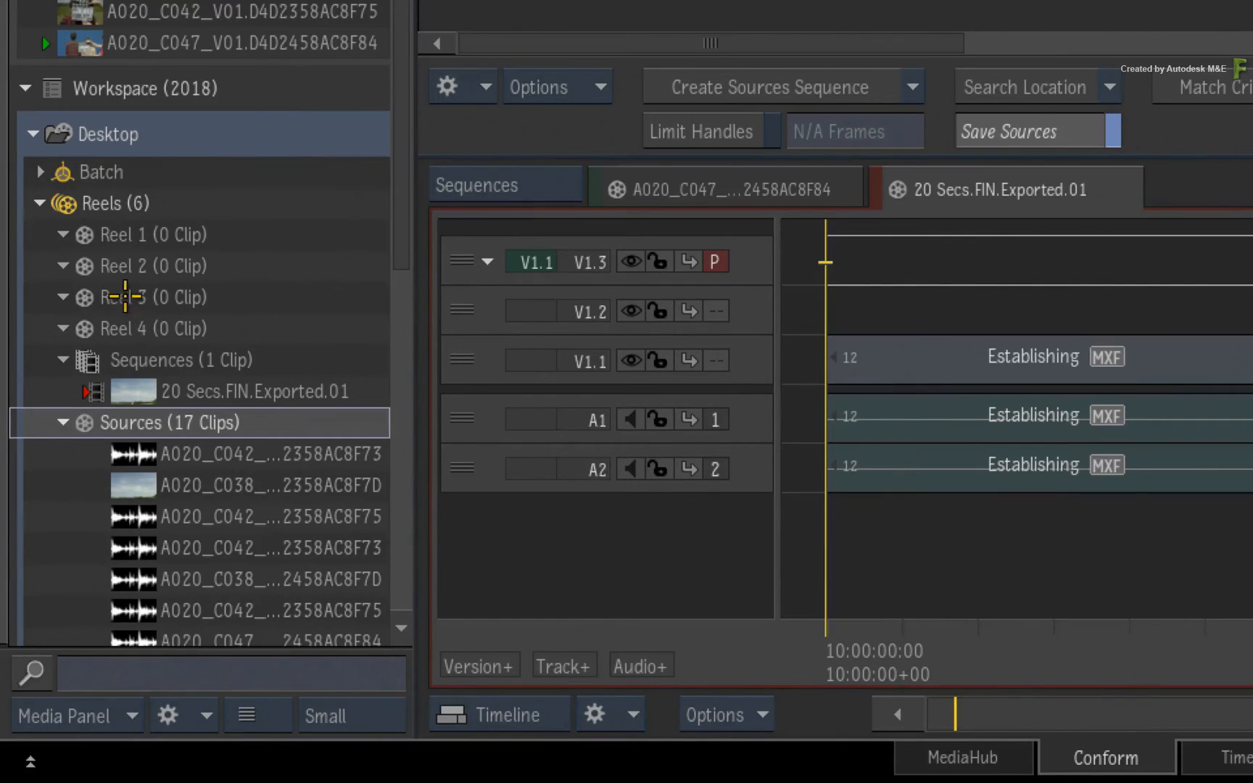
# Examine the Set As Conform Search Location command on Reel 3, and reselect the Sources reel
pyautogui.click(61, 540)
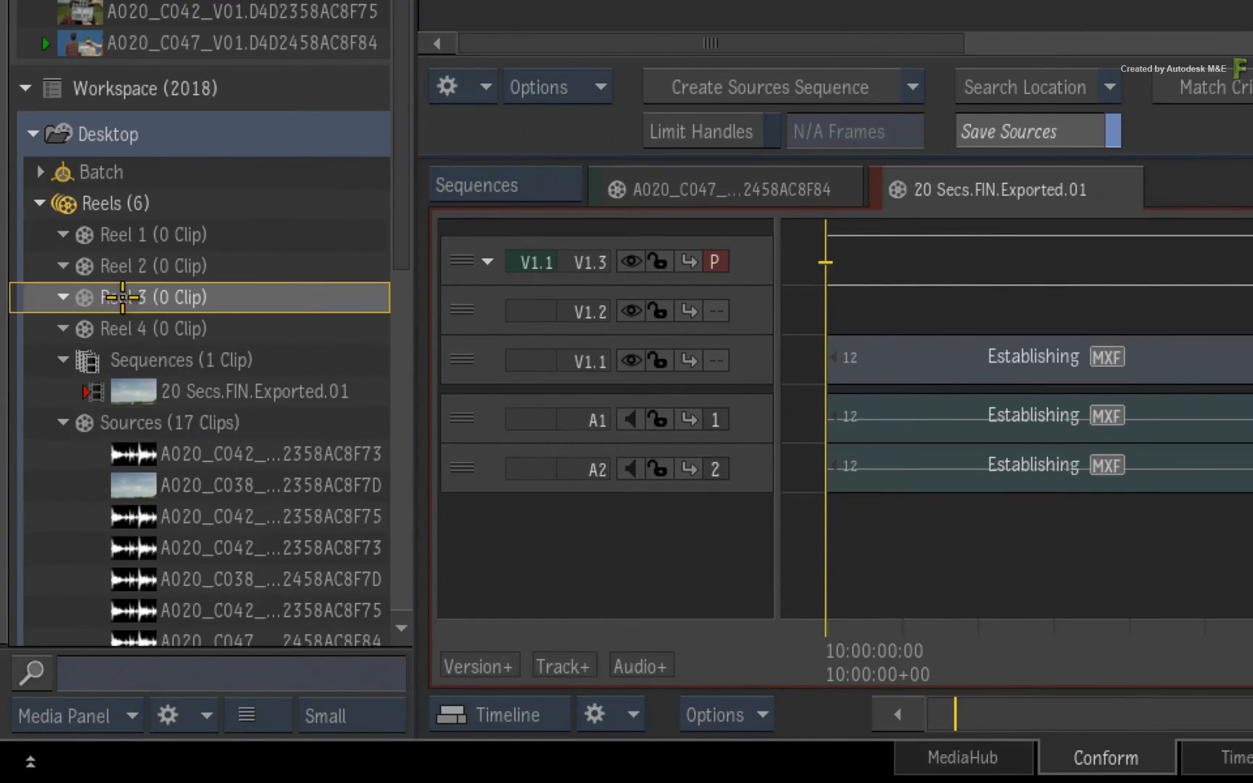
pyautogui.rightClick(121, 296)
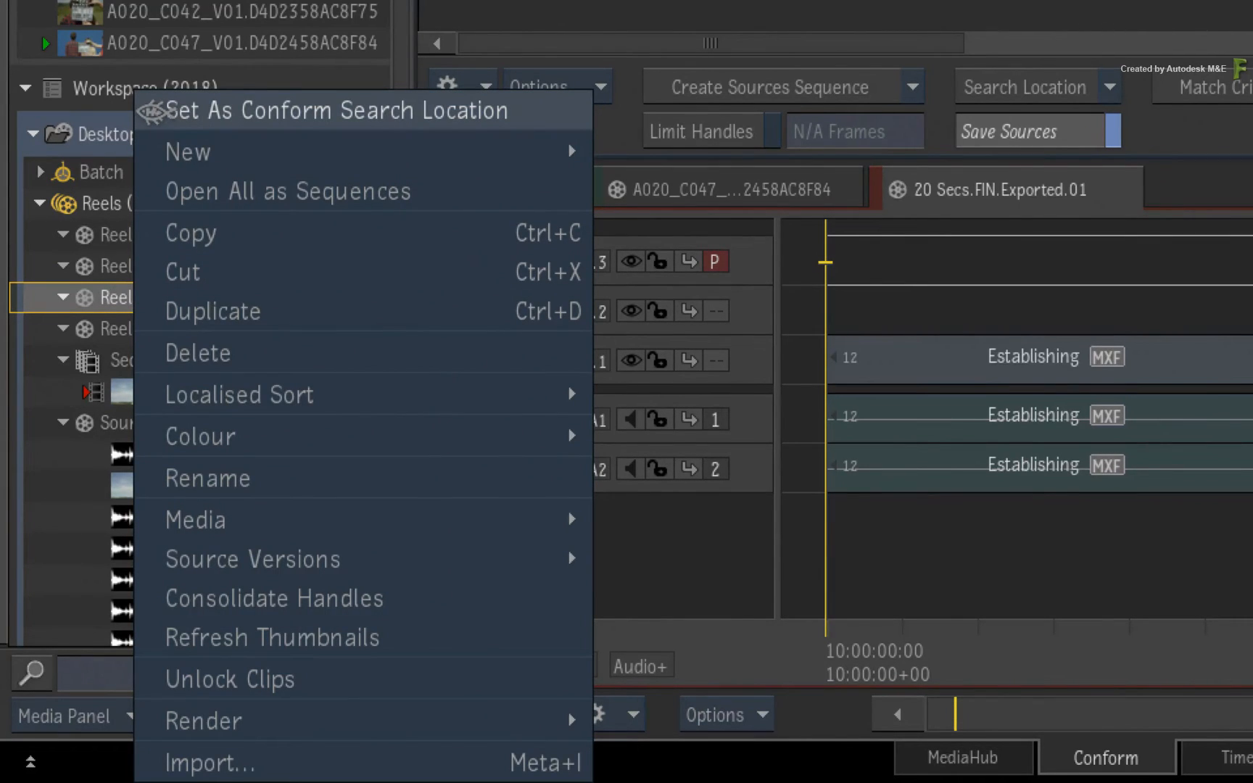
pyautogui.click(19, 370)
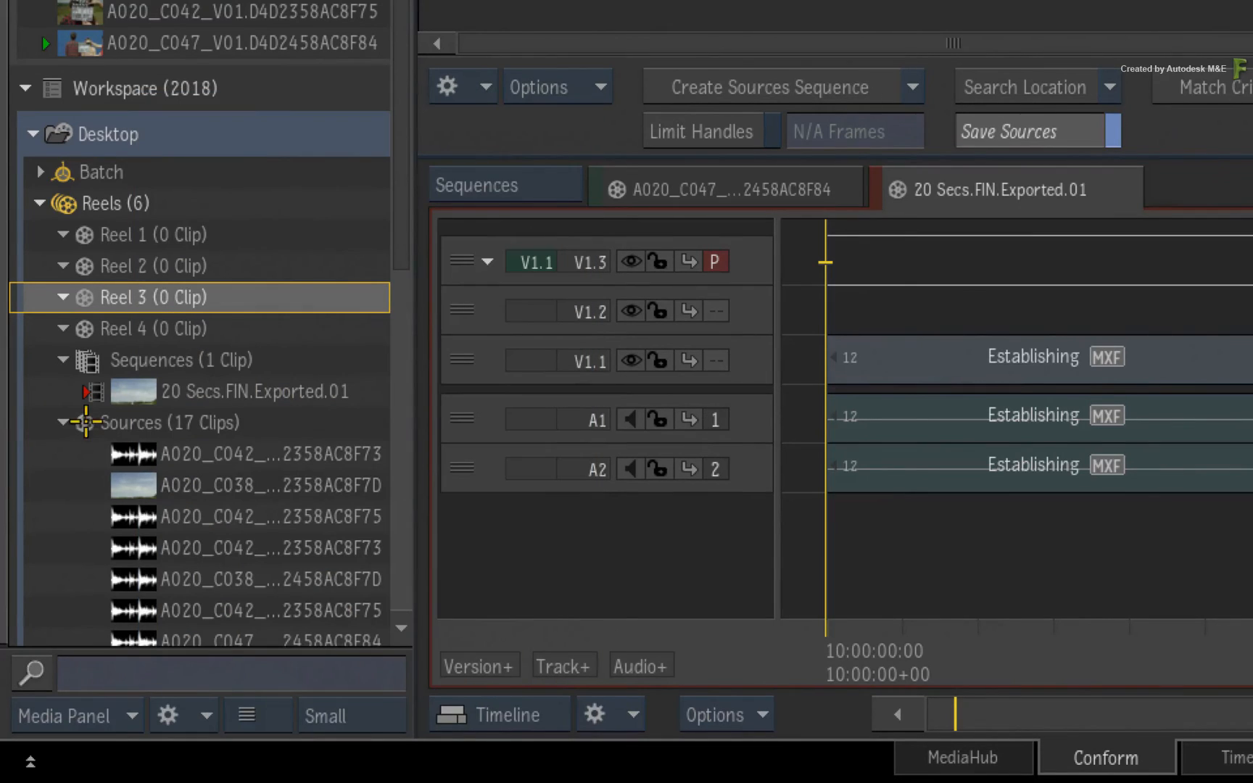
pyautogui.click(145, 422)
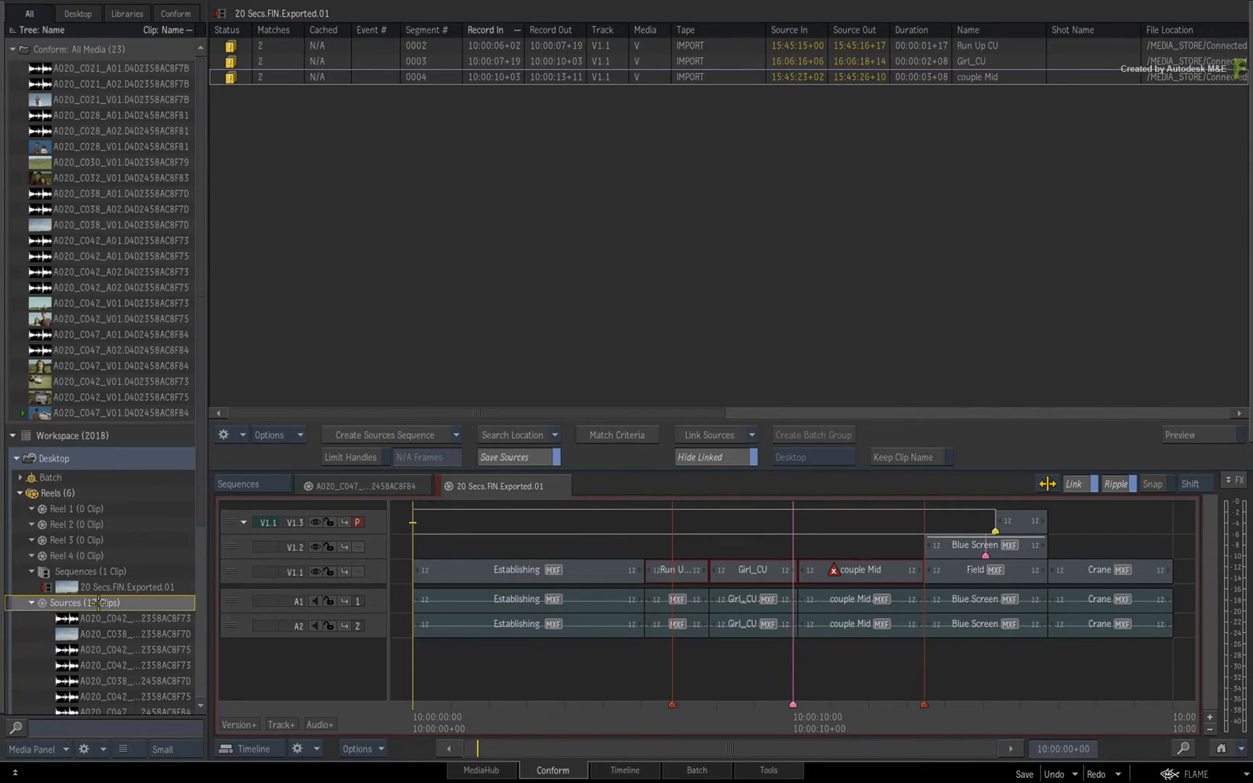
# Turn the preview back on and move the positioner to the Run Up CU segment near the first marker
pyautogui.click(1224, 442)
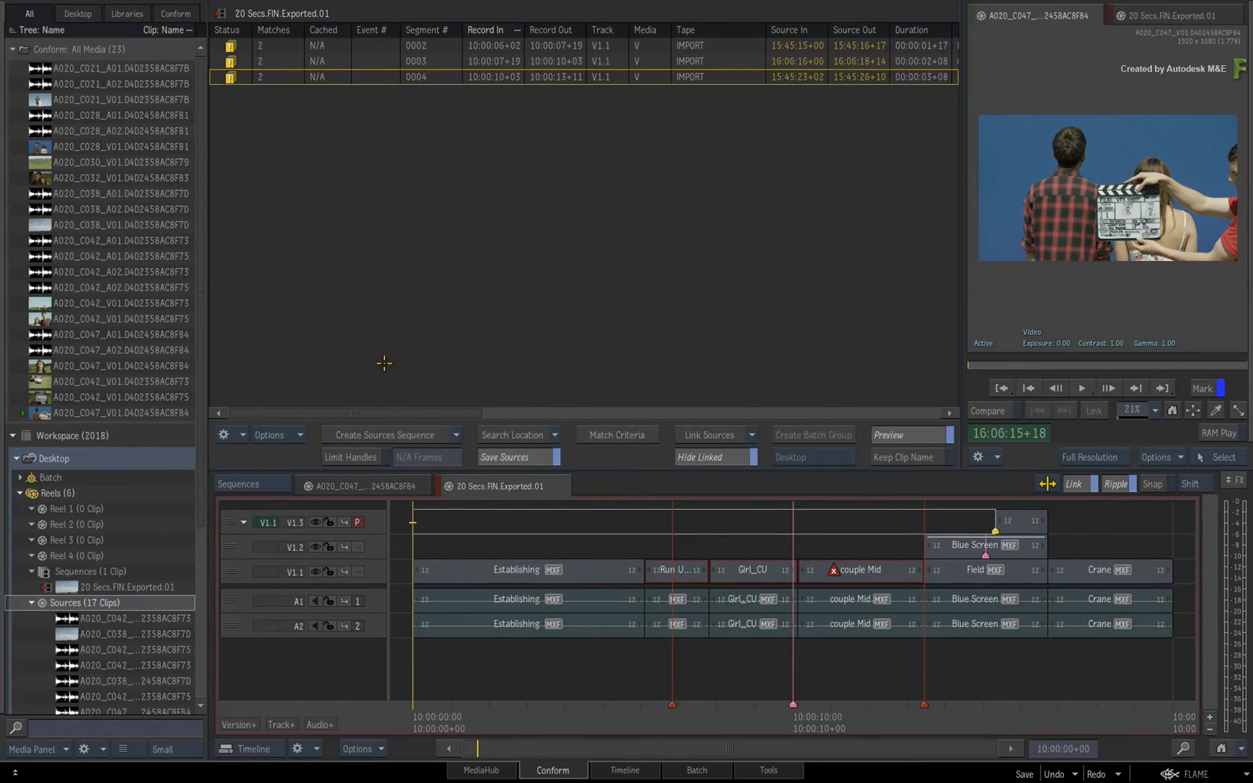
pyautogui.moveTo(435, 718); pyautogui.dragTo(669, 719)
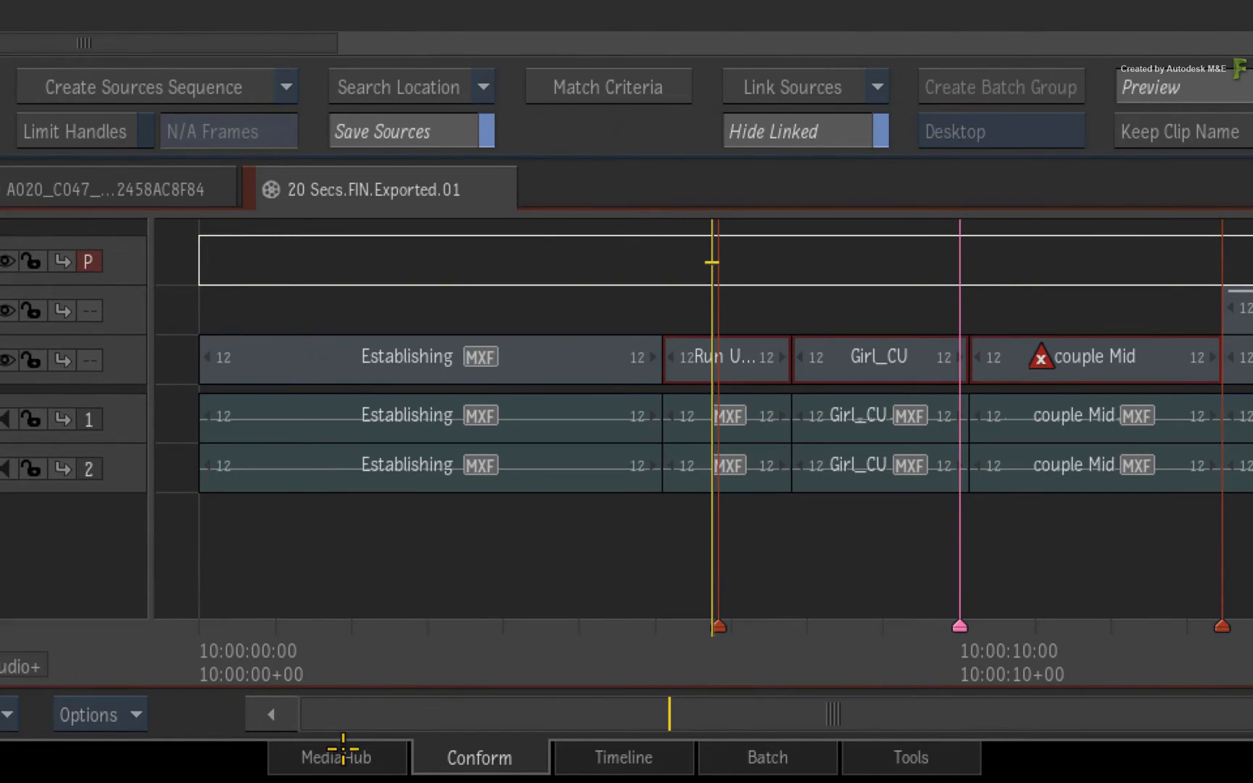
# Import the 20 Secs_offline clip from the Off-line folder of advanced_example into Reel 1 using MediaHub
pyautogui.click(338, 751)
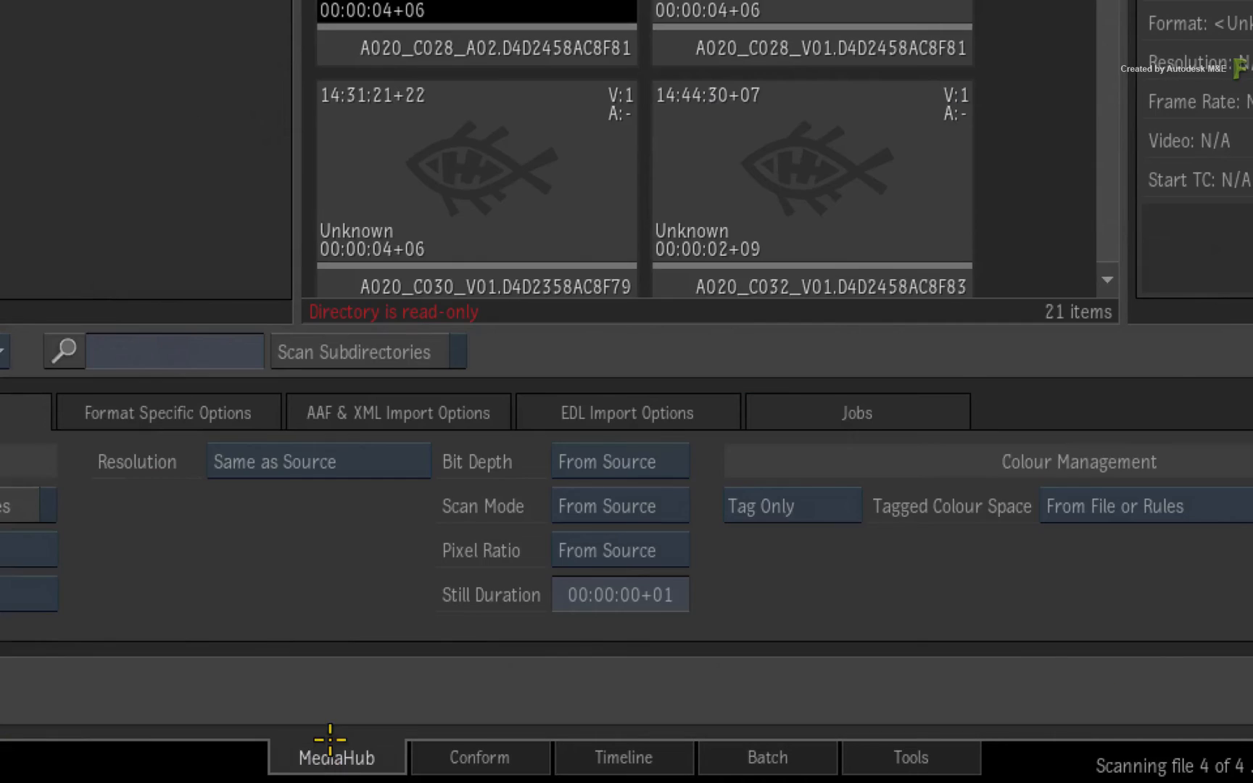
pyautogui.click(162, 100)
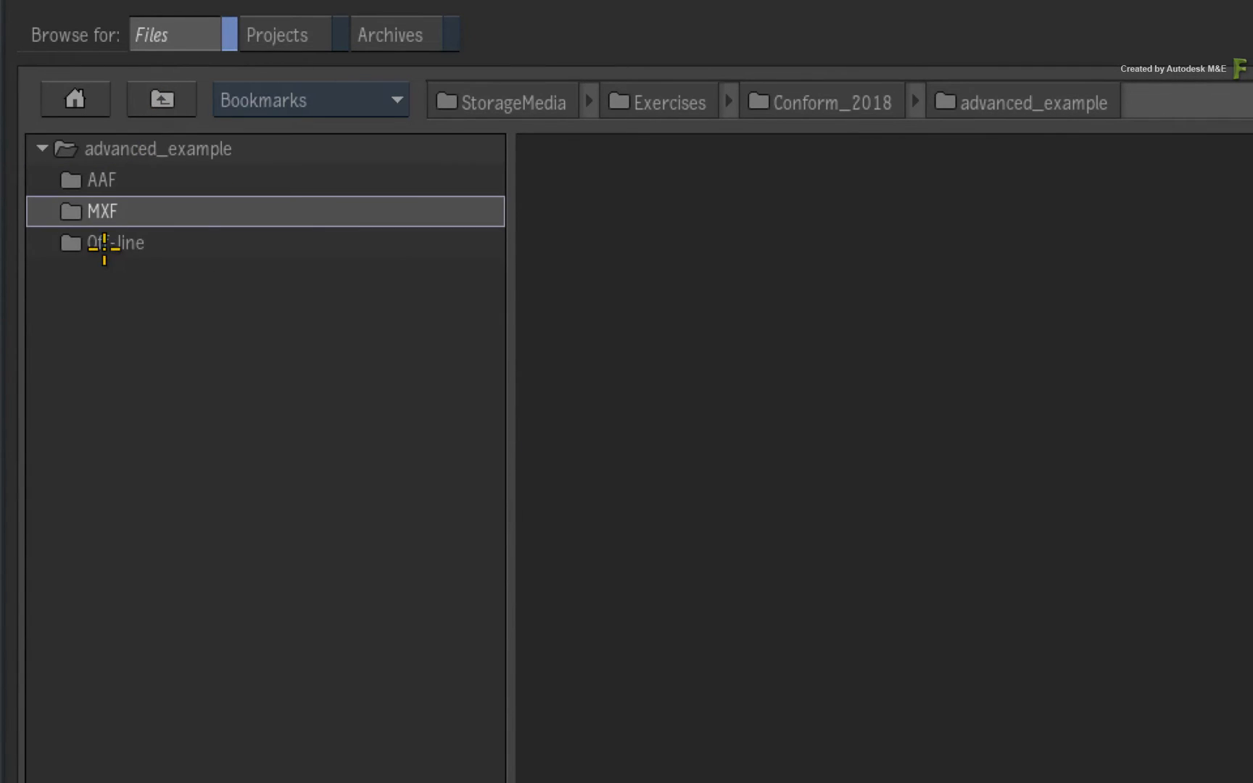
pyautogui.click(126, 243)
pyautogui.doubleClick(126, 243)
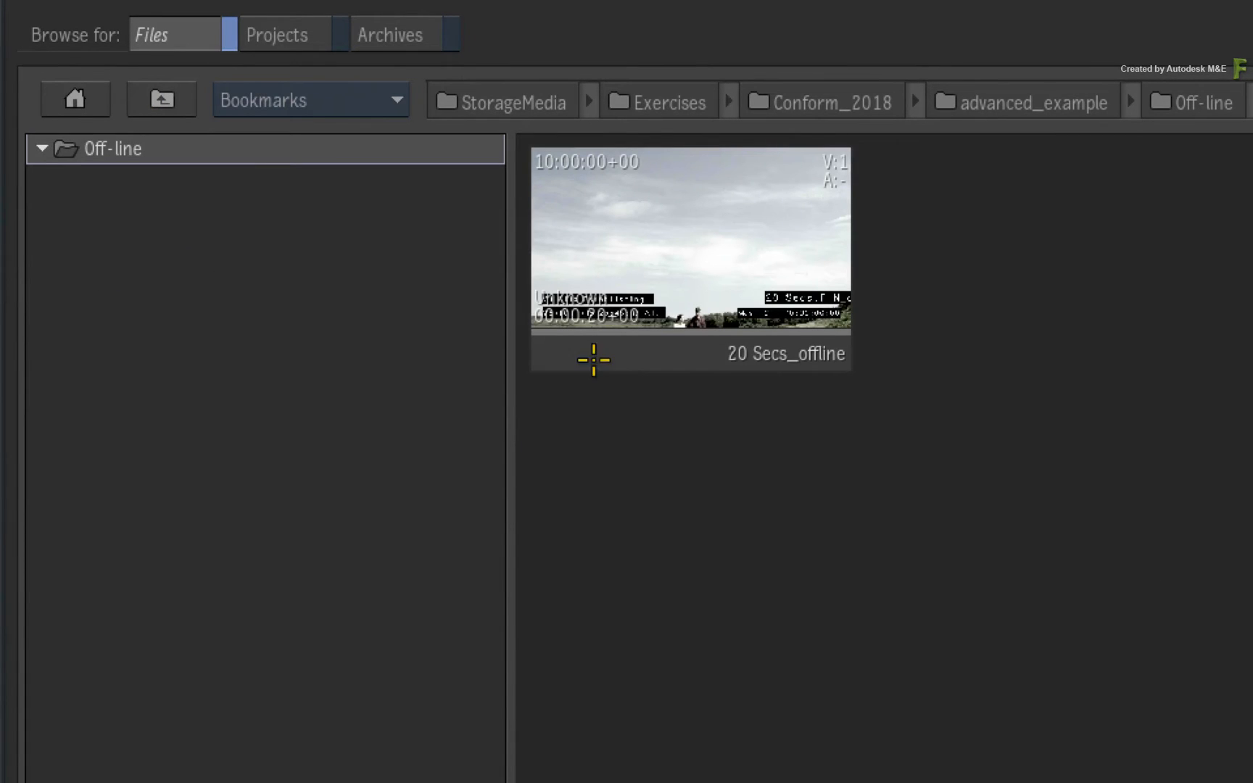
pyautogui.click(615, 278)
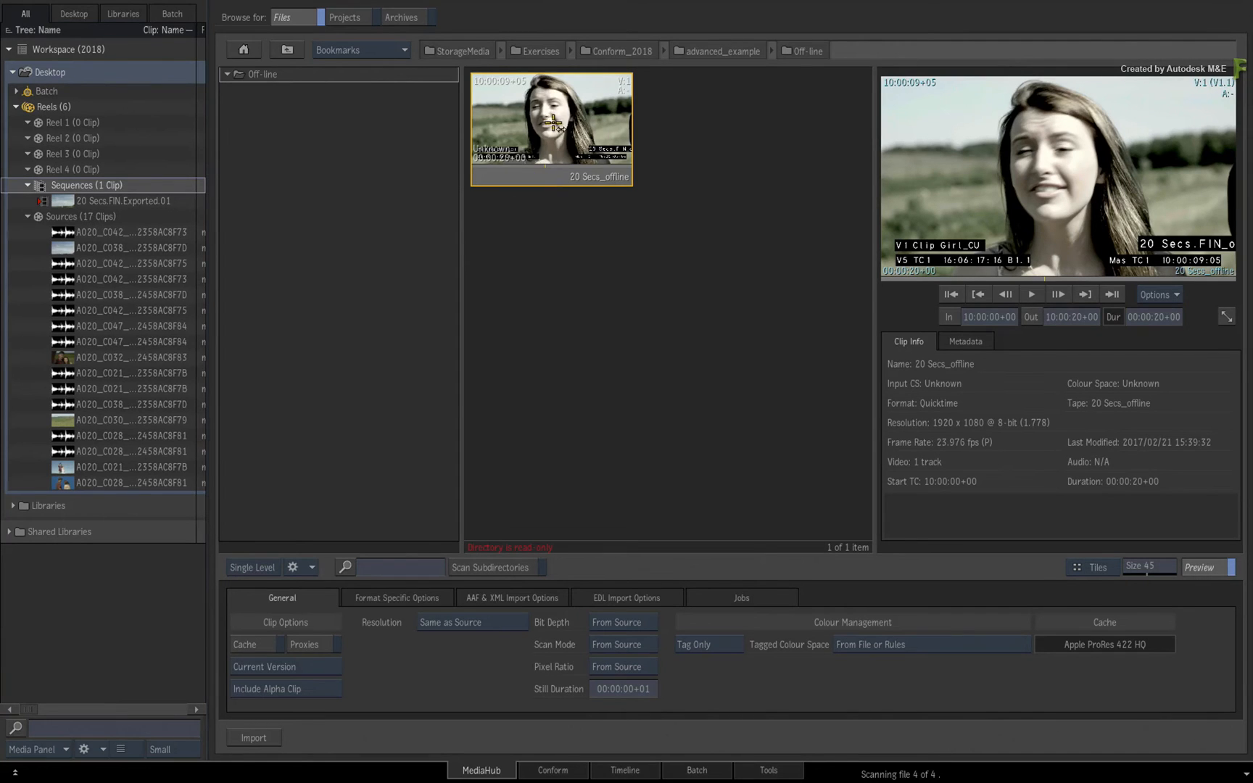
pyautogui.moveTo(697, 243); pyautogui.dragTo(108, 123)
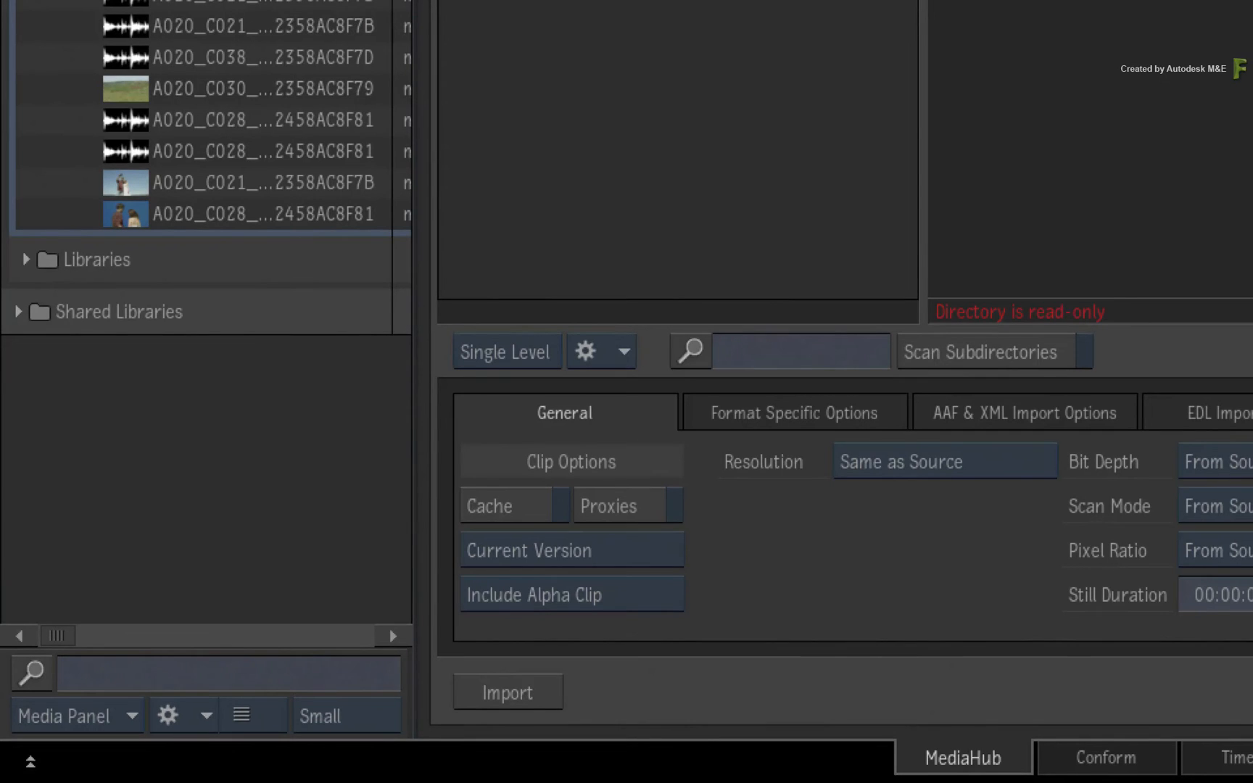
# Return to the Conform view and add a new video version above the existing tracks of 20 Secs.FIN.Exported.01
pyautogui.click(1056, 757)
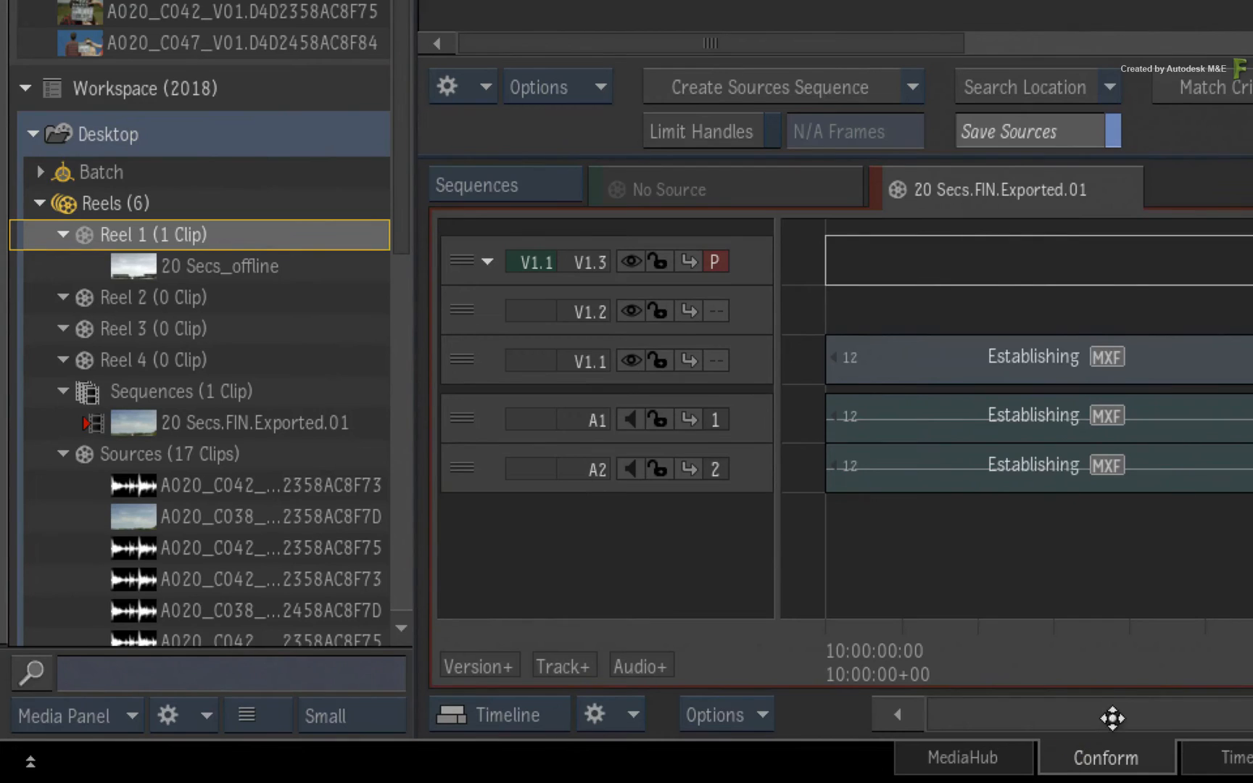
pyautogui.moveTo(1186, 637); pyautogui.dragTo(1196, 639)
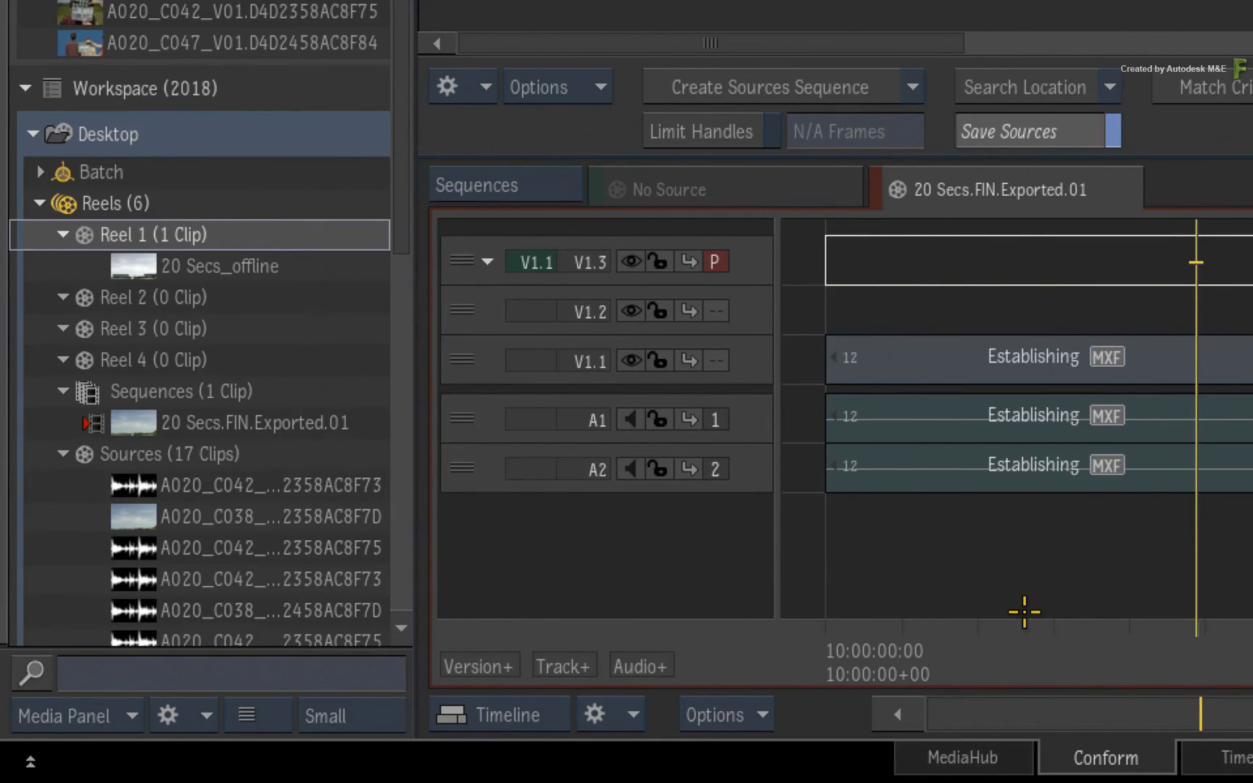
pyautogui.click(457, 665)
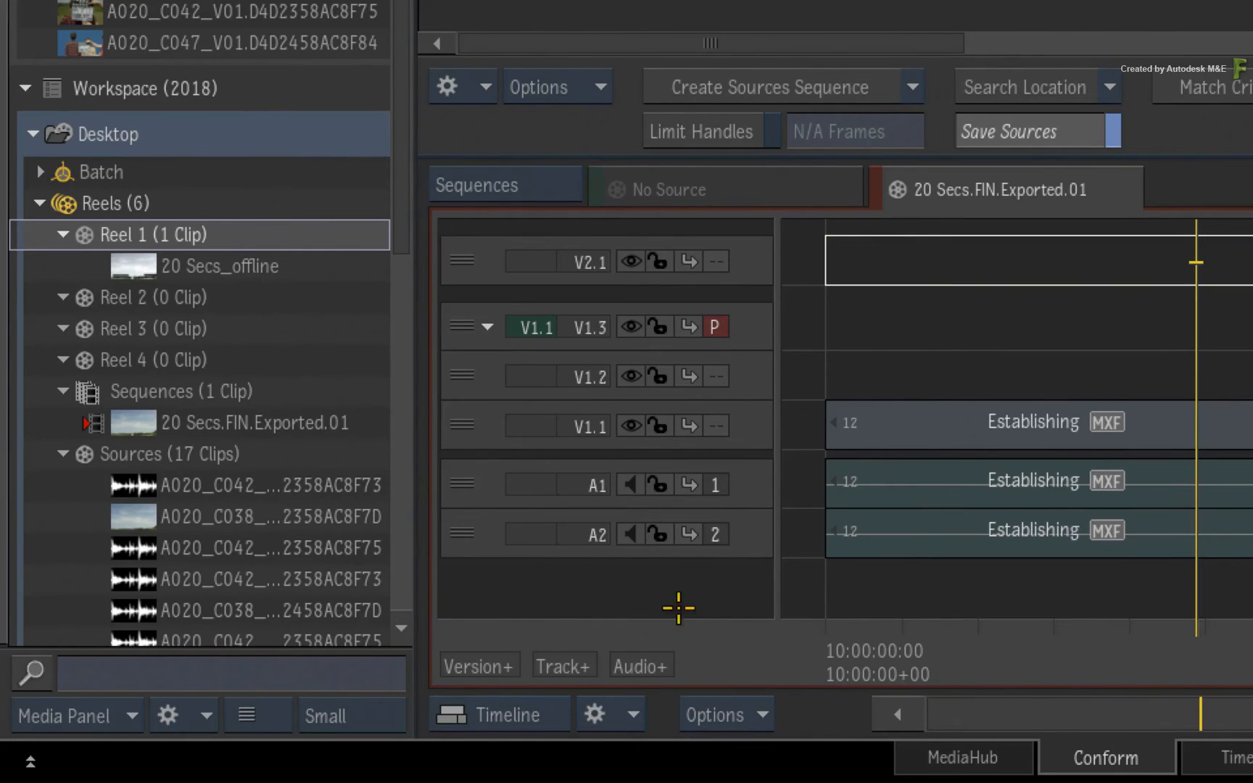
# Enable snapping and place the 20 Secs_offline clip on track V2.1 at the start of the sequence
pyautogui.press('Home')
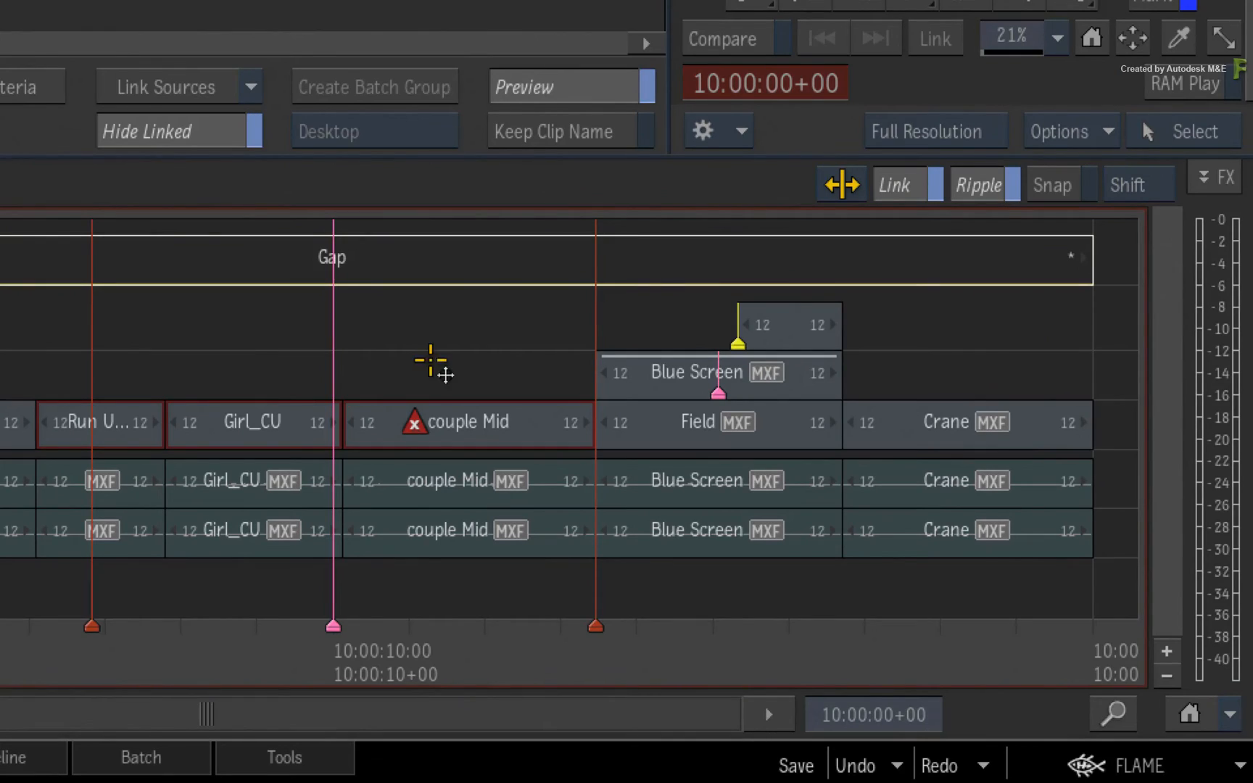
pyautogui.click(1051, 187)
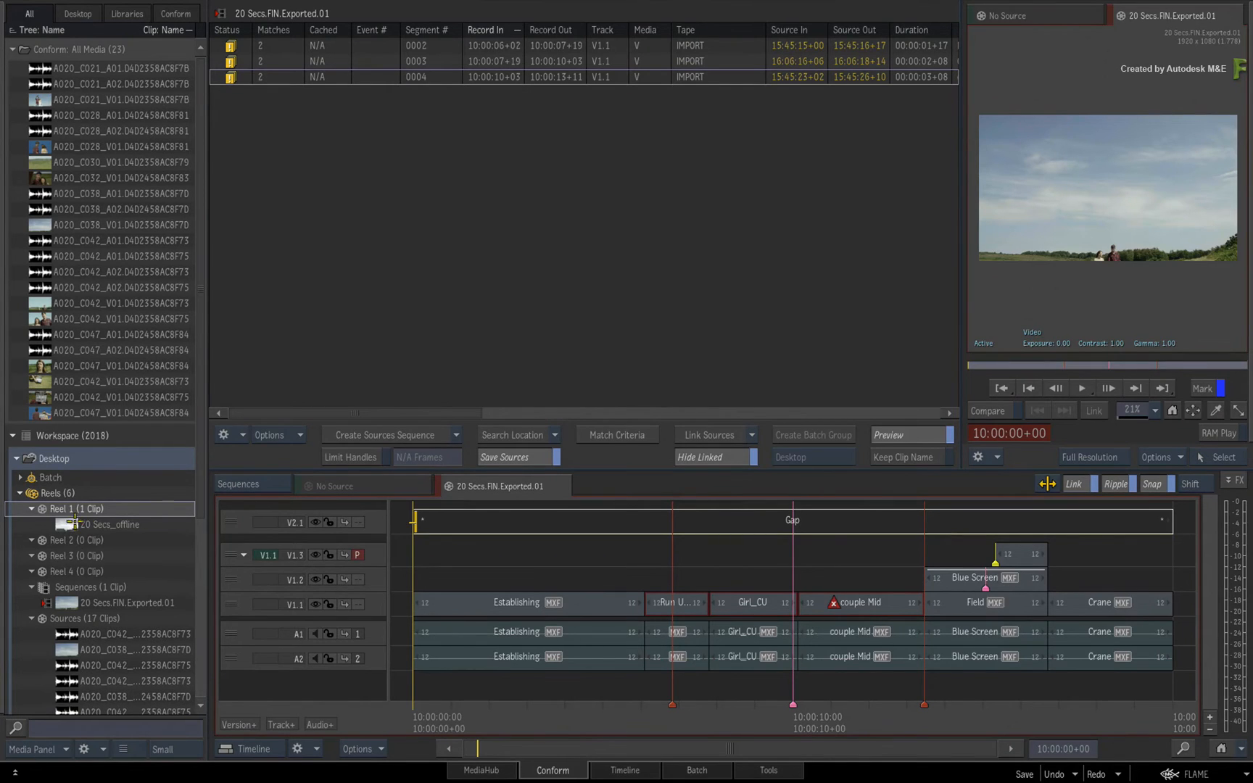
pyautogui.moveTo(74, 523); pyautogui.dragTo(420, 528)
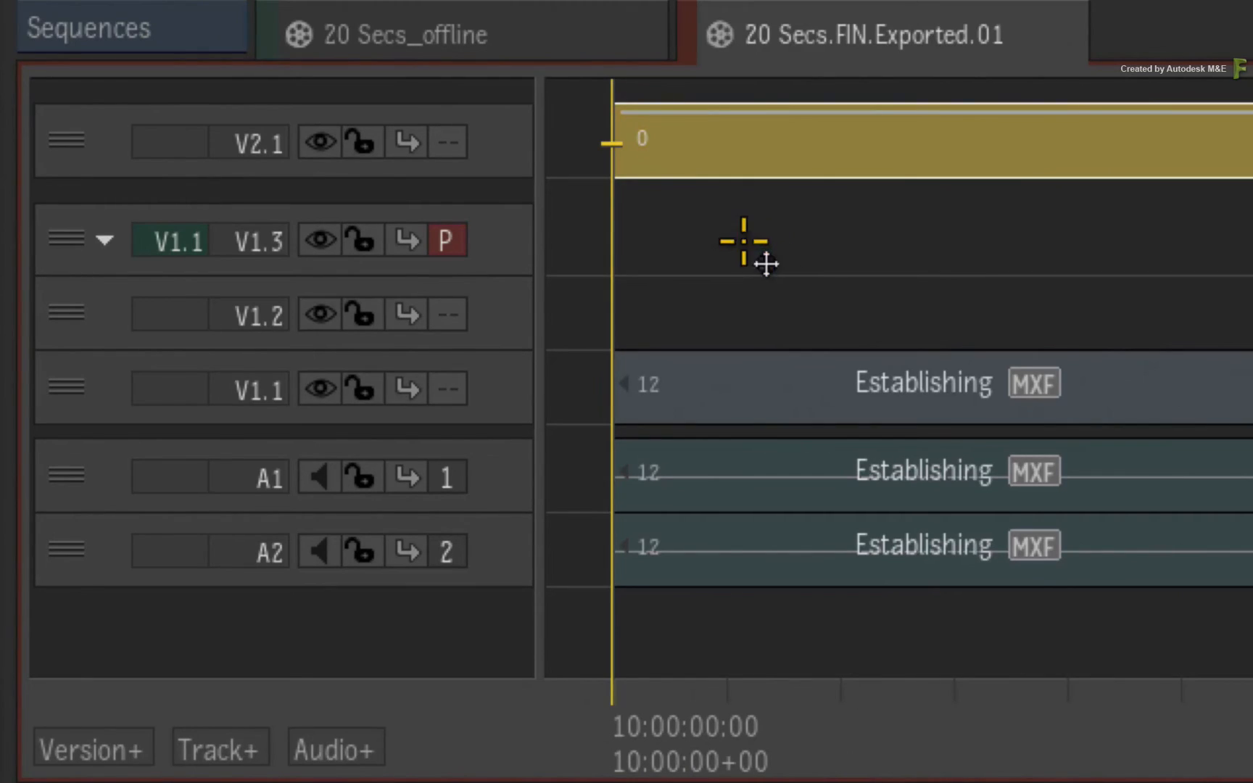
# Alternate the primary track between V2.1 and V1.3 to check the offline reference against the conformed footage
pyautogui.click(450, 140)
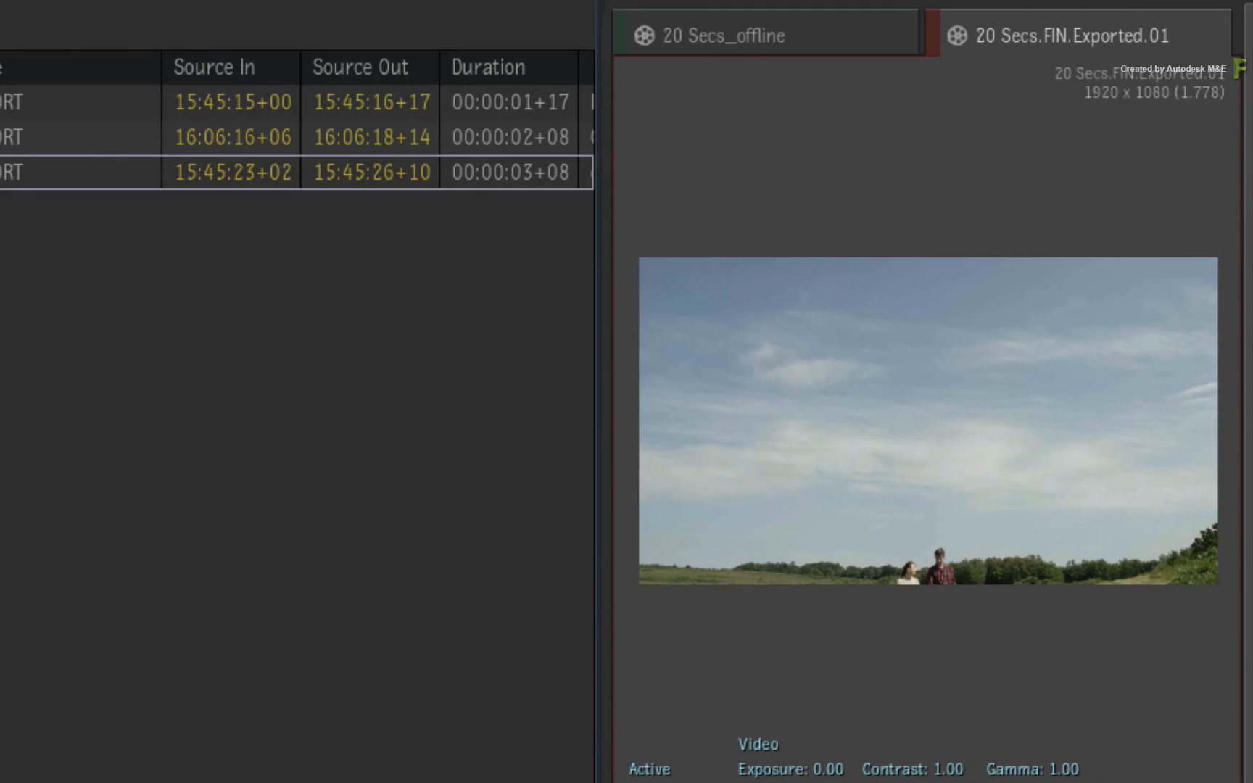
pyautogui.press('pageup')
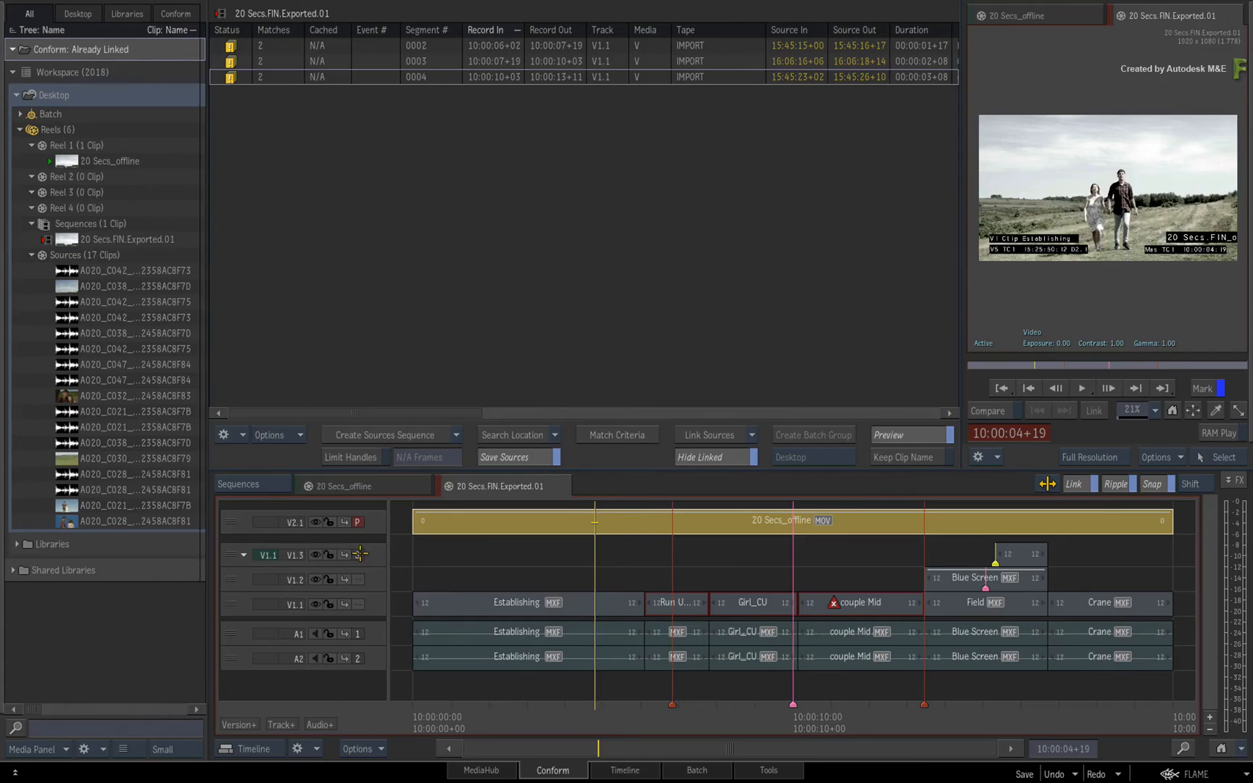
pyautogui.click(359, 525)
pyautogui.click(357, 556)
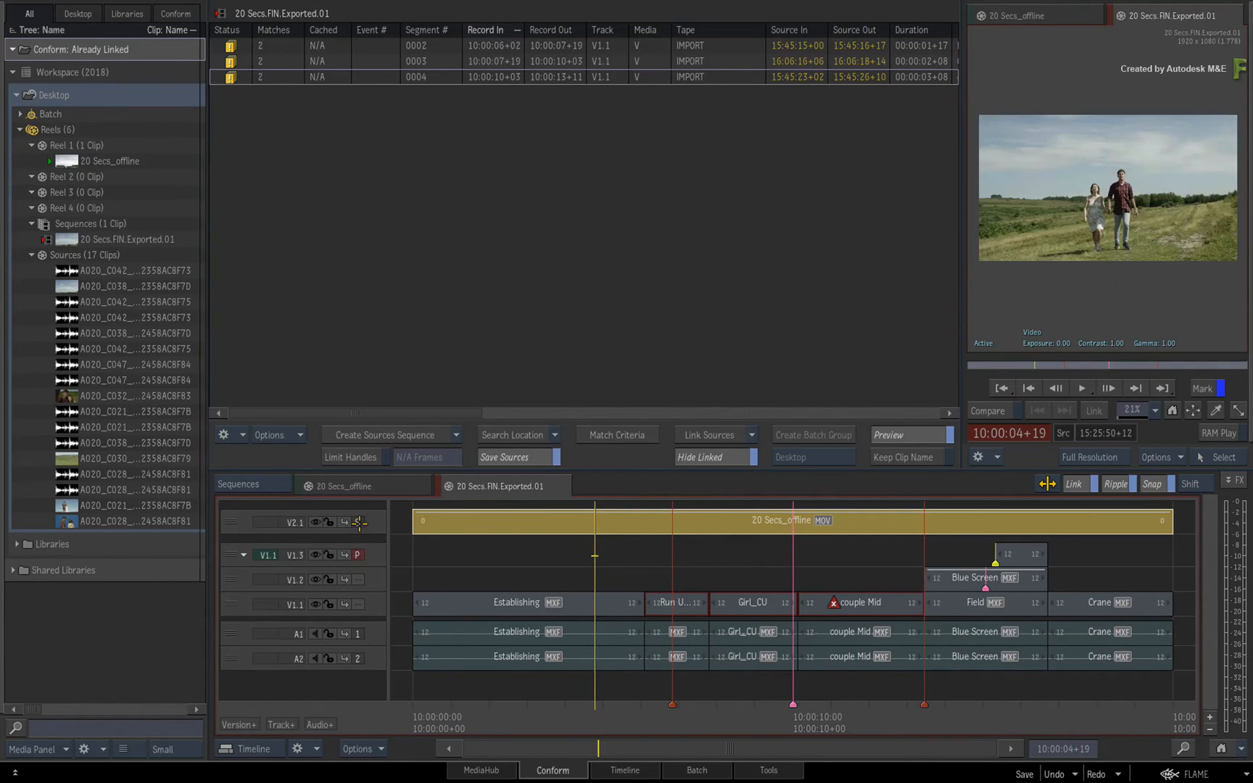
pyautogui.click(359, 524)
pyautogui.click(360, 555)
pyautogui.click(359, 523)
pyautogui.click(359, 554)
pyautogui.click(359, 523)
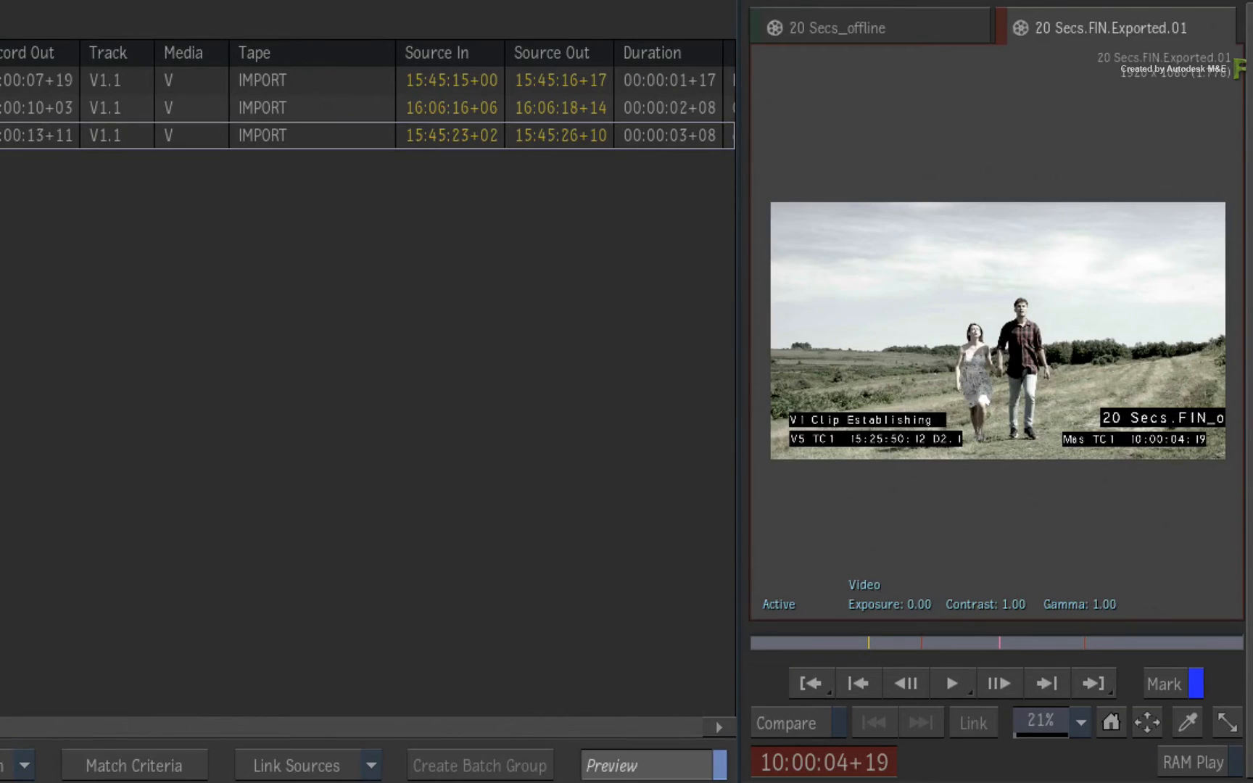
# Turn on viewer comparison and scrub the sequence to 10:00:07+05 in the Run Up CU segment
pyautogui.click(782, 722)
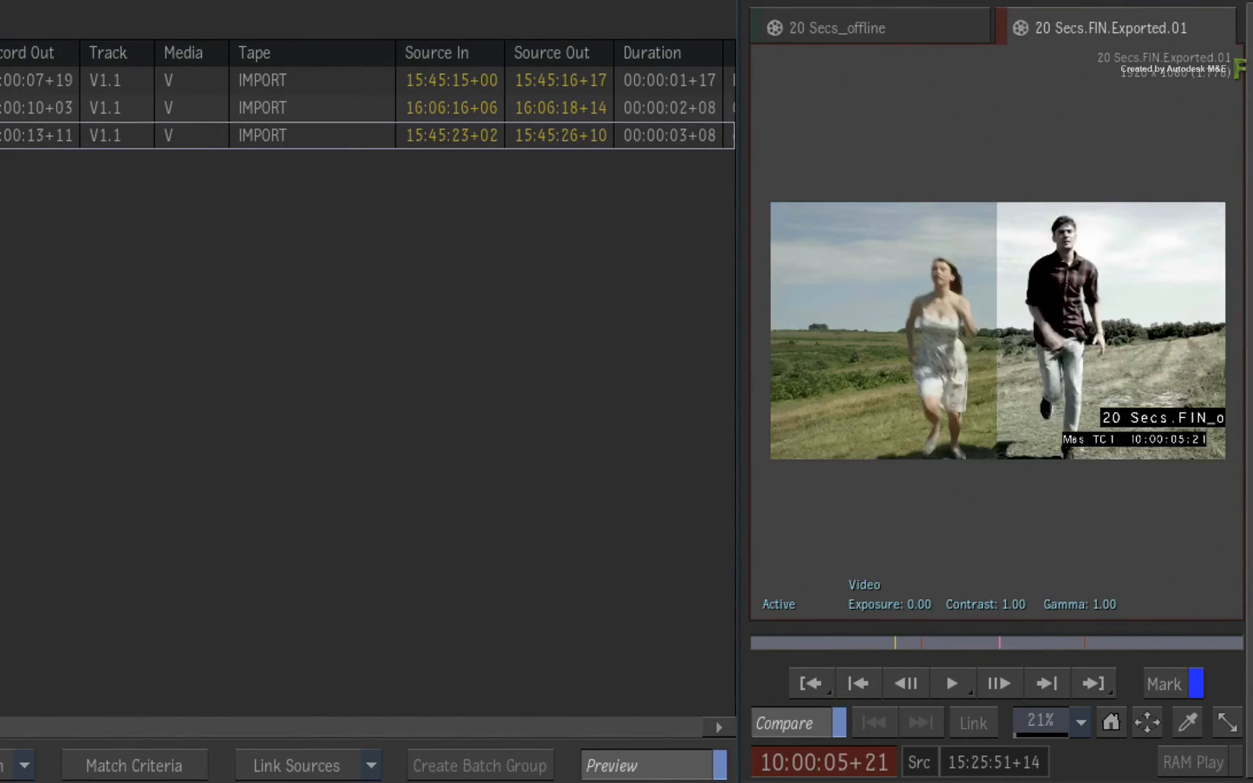
pyautogui.moveTo(863, 659); pyautogui.dragTo(686, 660)
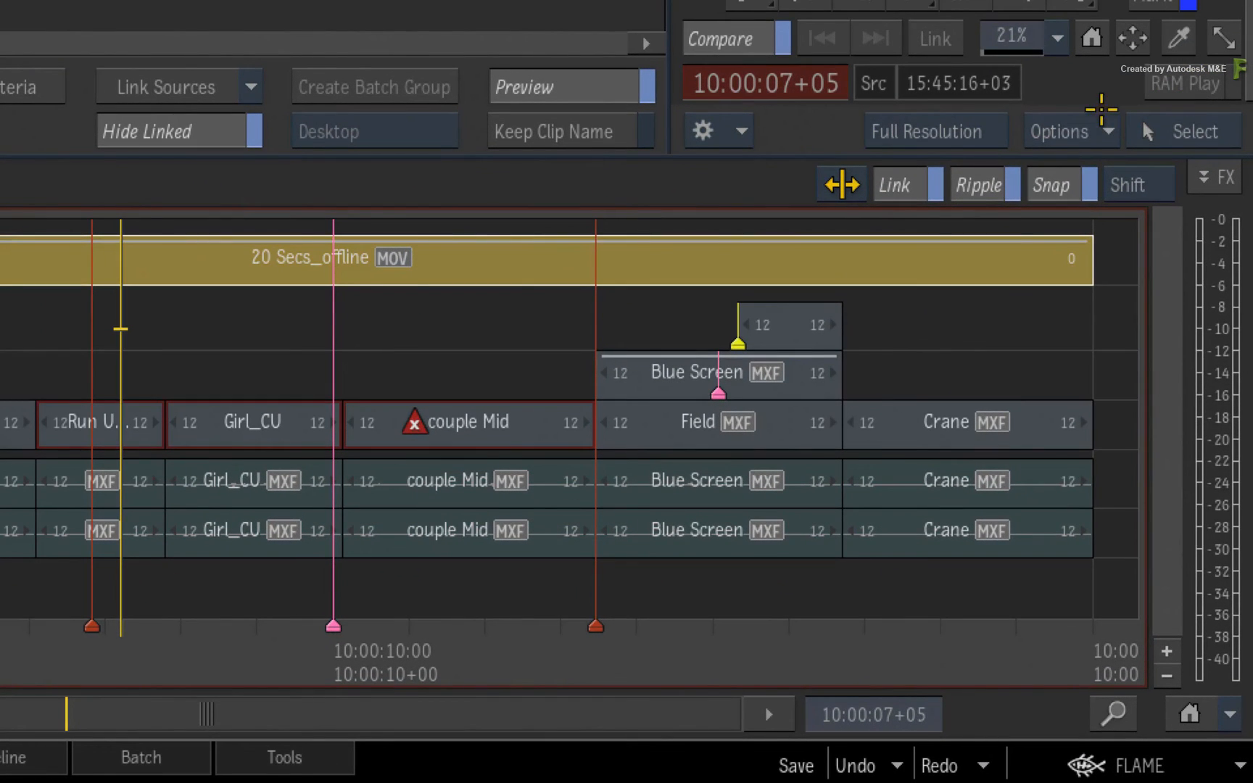
# Change the viewer's compare mode to Horizontal Split in the Compare Modes settings
pyautogui.click(1151, 352)
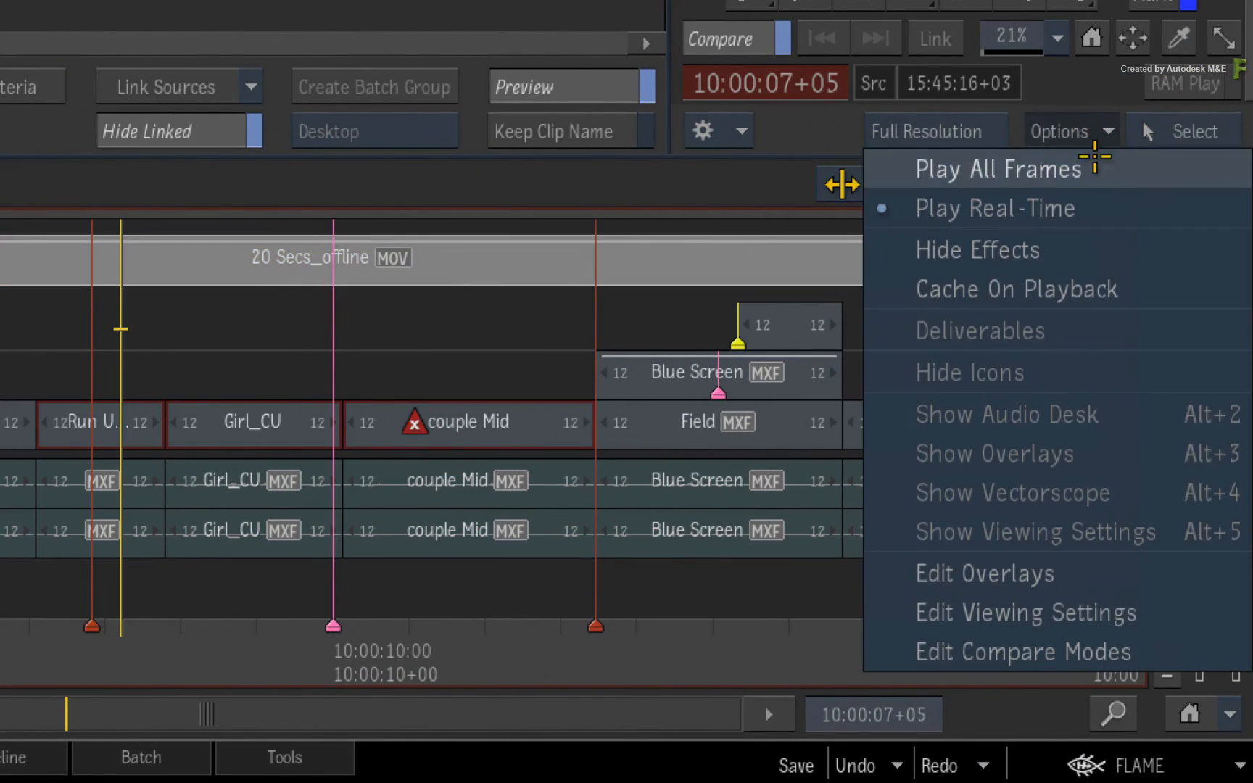
pyautogui.click(1174, 655)
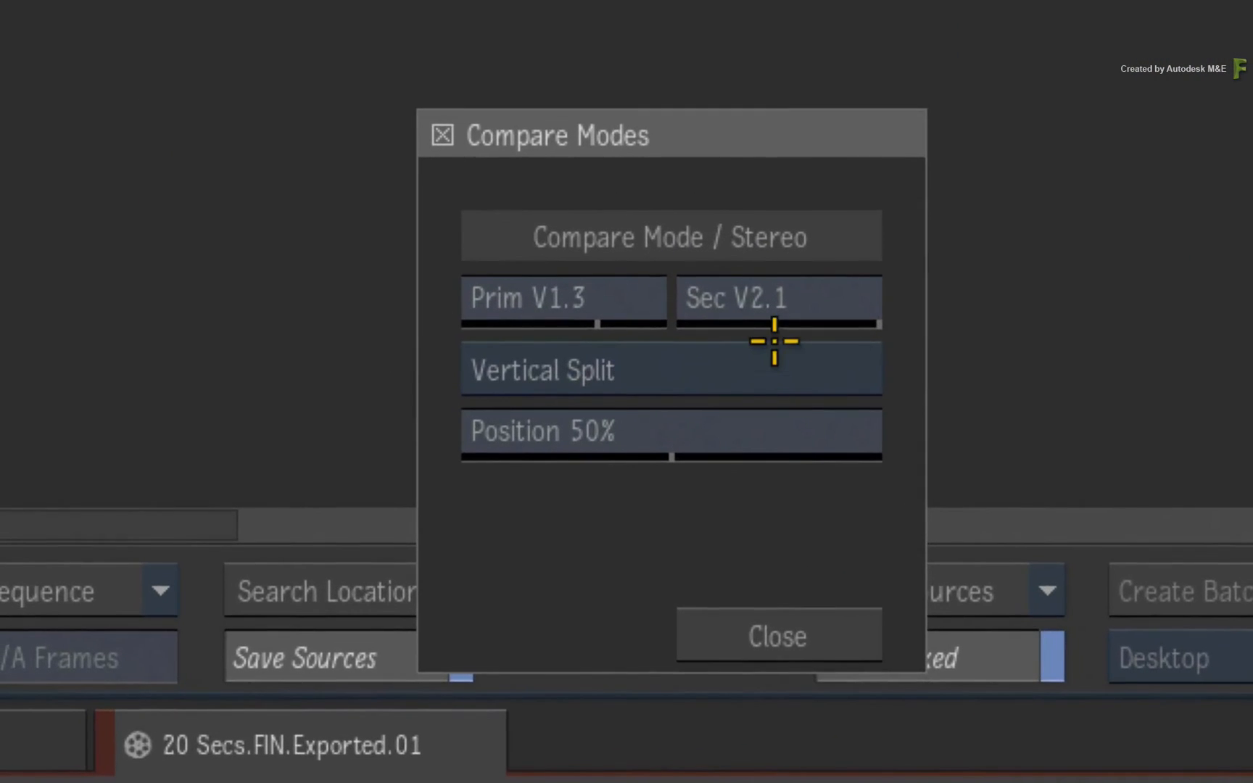
pyautogui.click(717, 343)
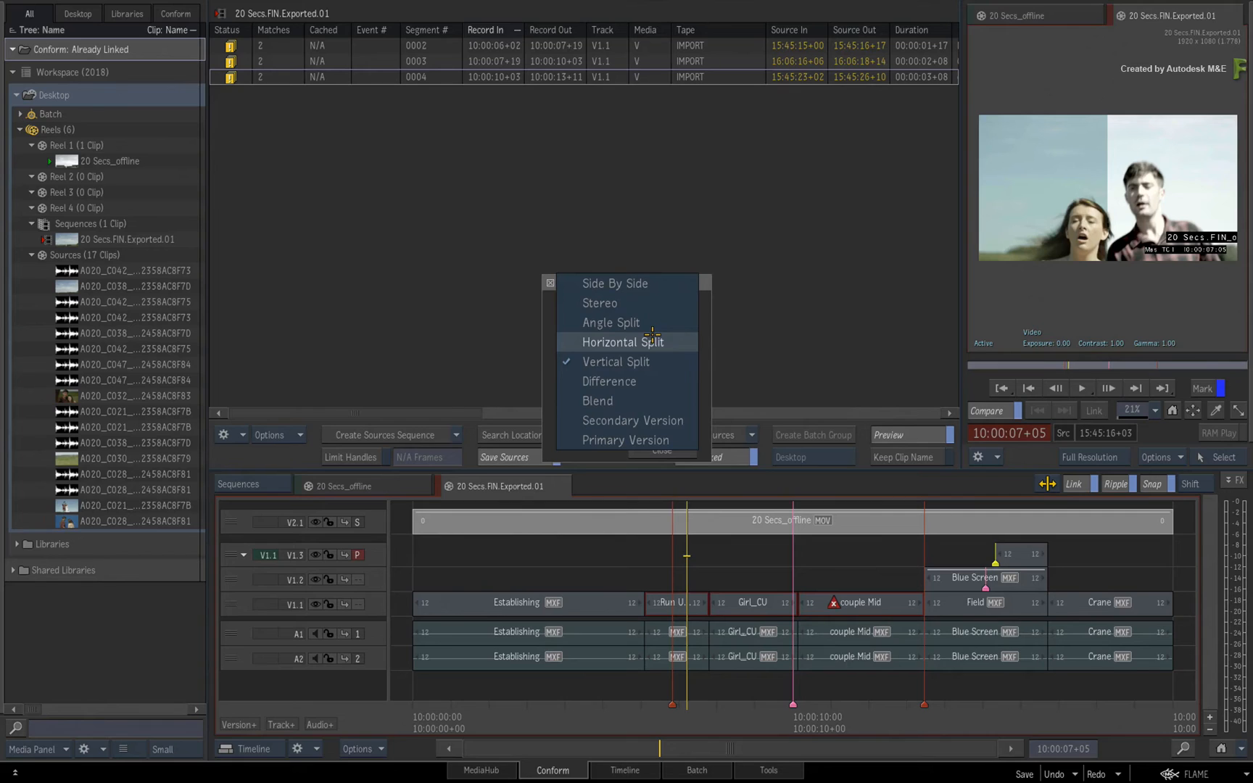
pyautogui.click(652, 340)
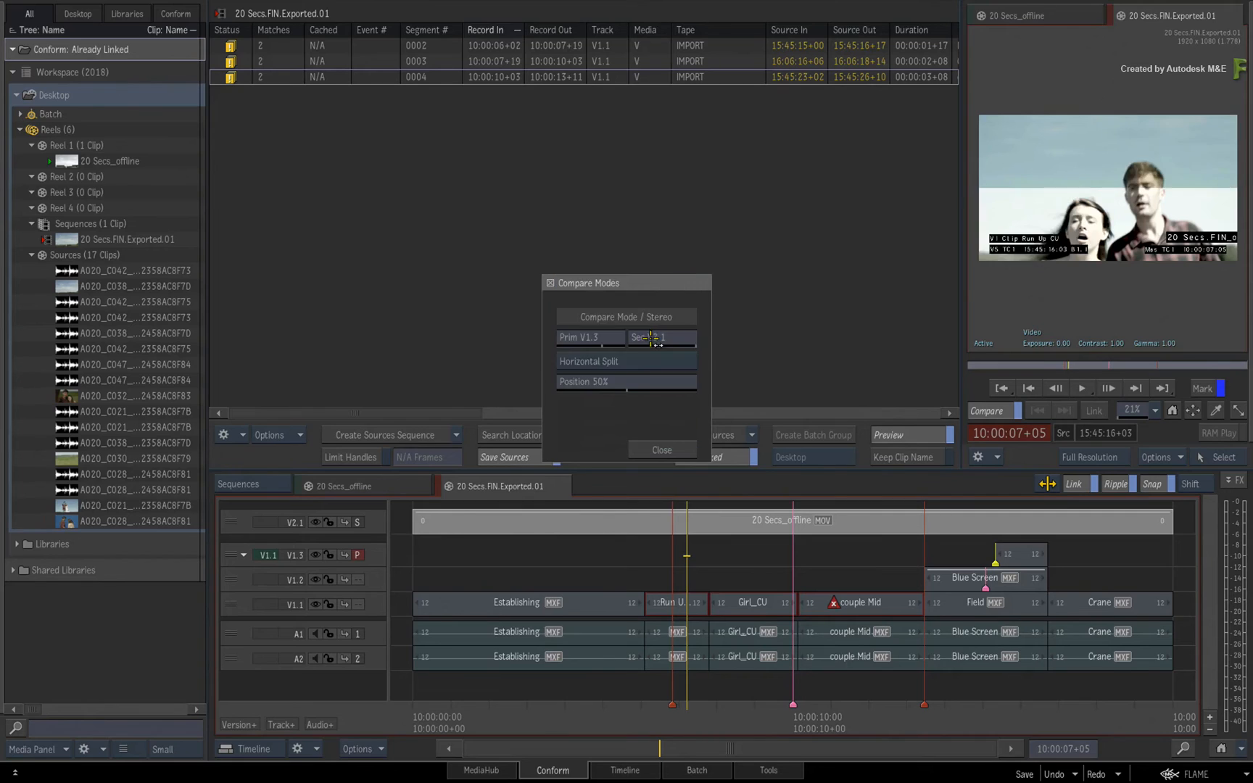
# Set the viewer's compare mode to Vertical Split and scrub the sequence through couple Mid and back to 10:00:07+03 in the Run Up segment
pyautogui.click(645, 356)
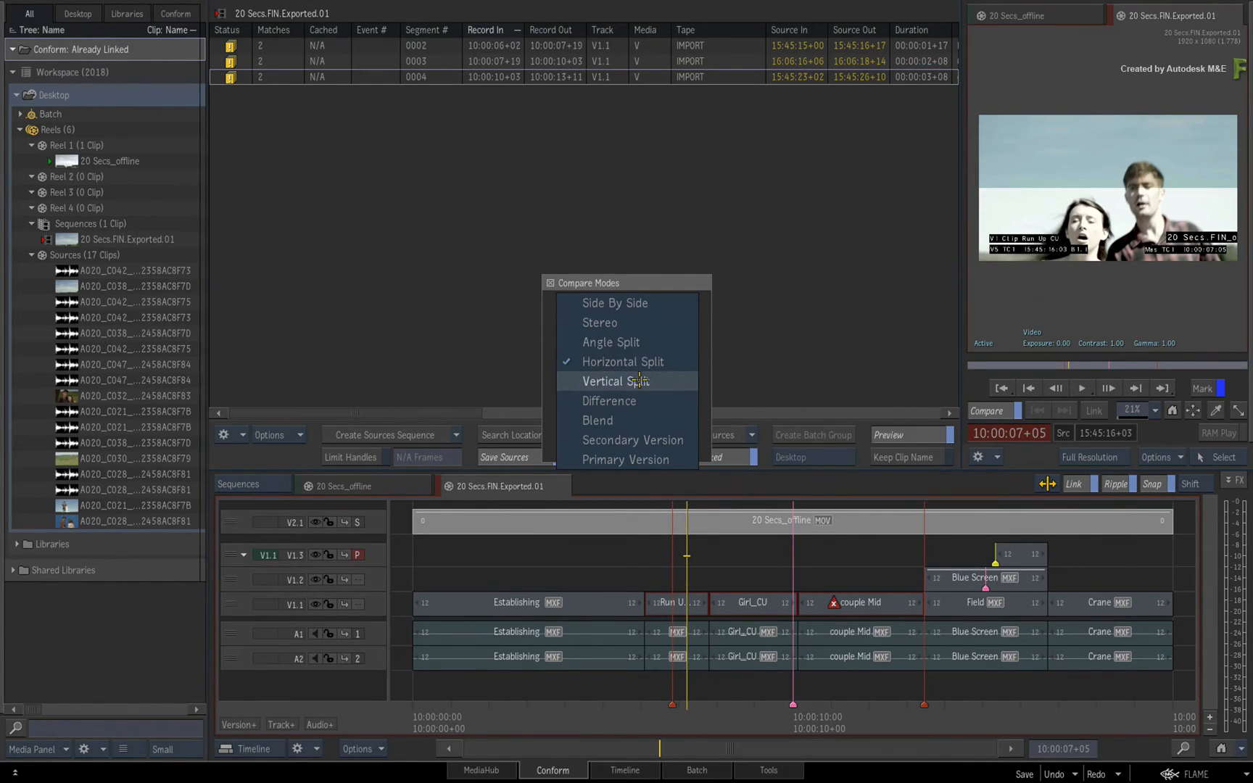
pyautogui.click(638, 381)
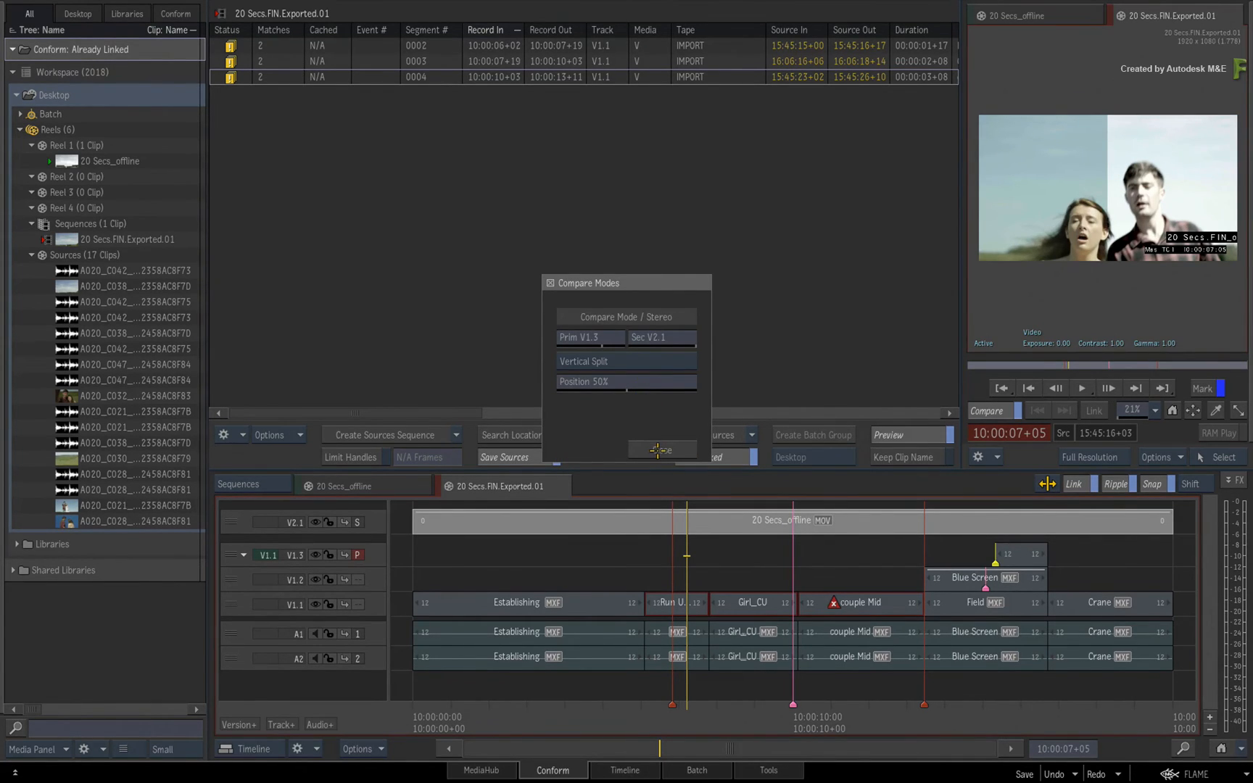
pyautogui.click(644, 450)
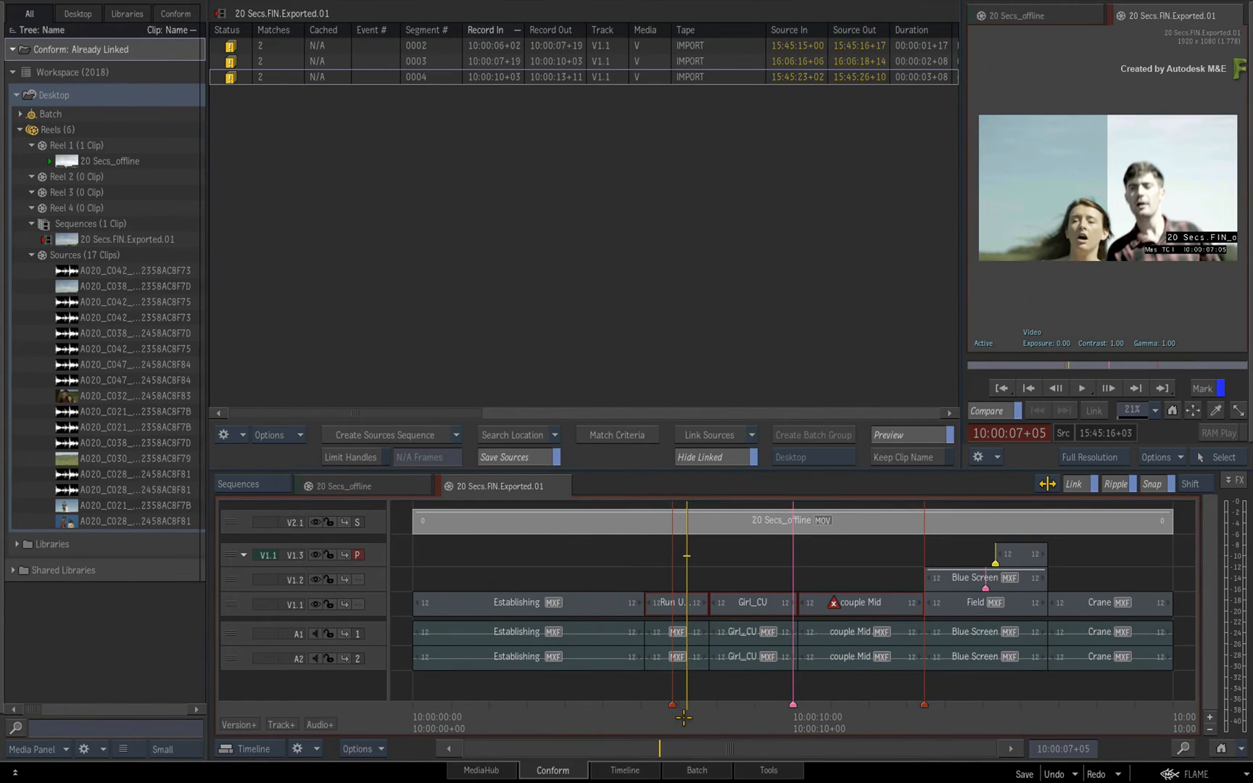
pyautogui.moveTo(690, 715); pyautogui.dragTo(856, 695)
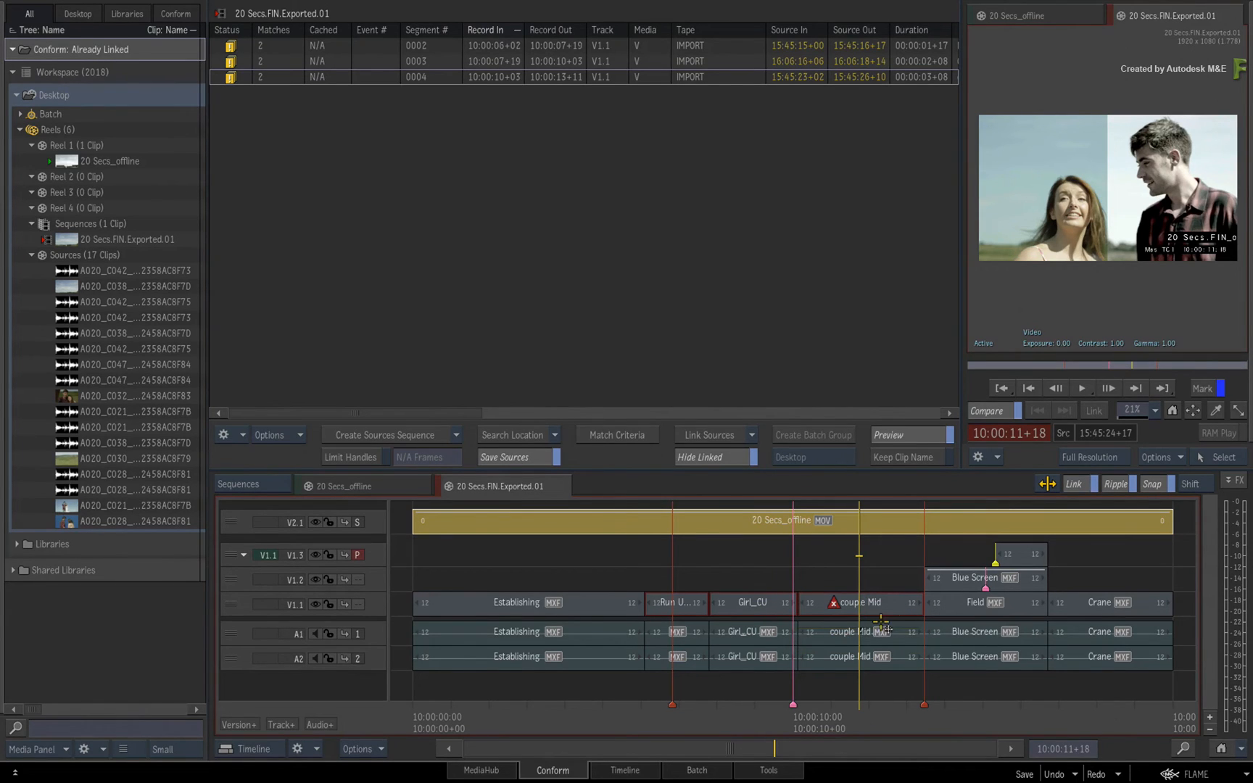
pyautogui.moveTo(853, 714); pyautogui.dragTo(675, 698)
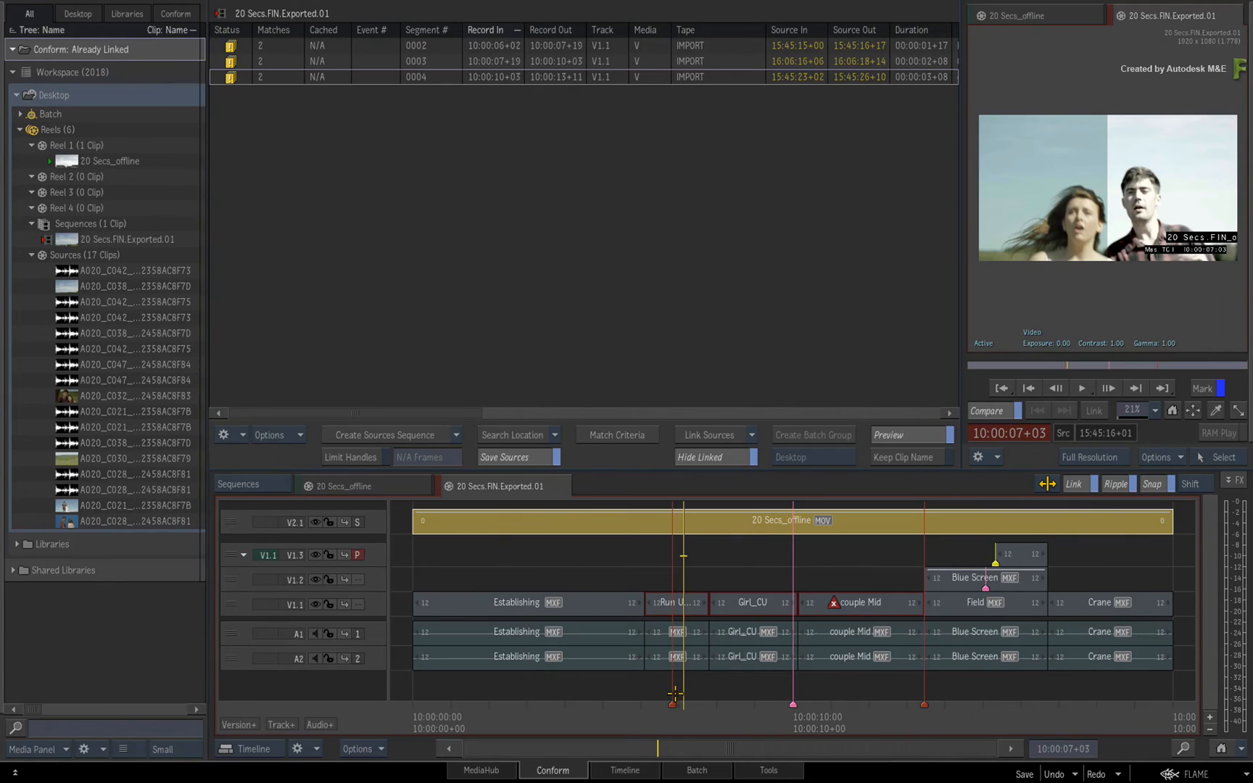
# Select unlinked segment 0002, move to 10:00:06+15 and cycle through its potential matches against the offline reference
pyautogui.click(373, 46)
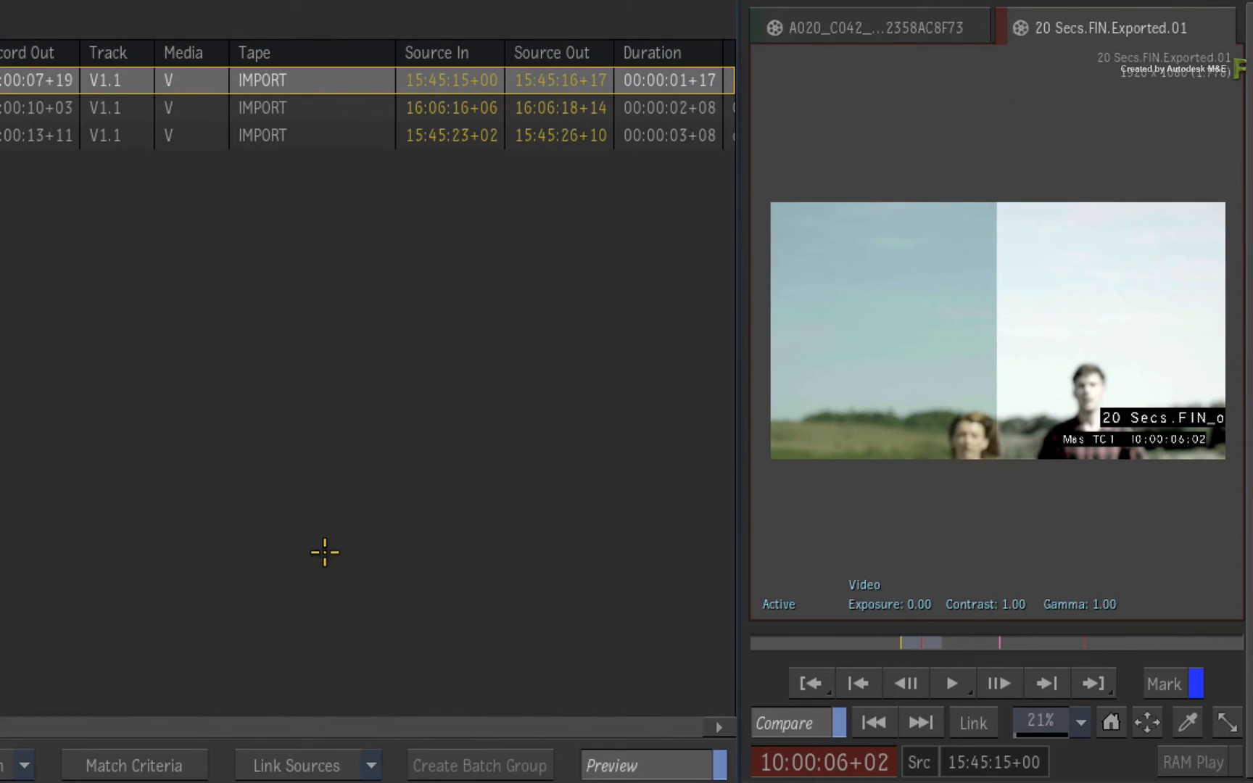
pyautogui.moveTo(901, 643); pyautogui.dragTo(914, 643)
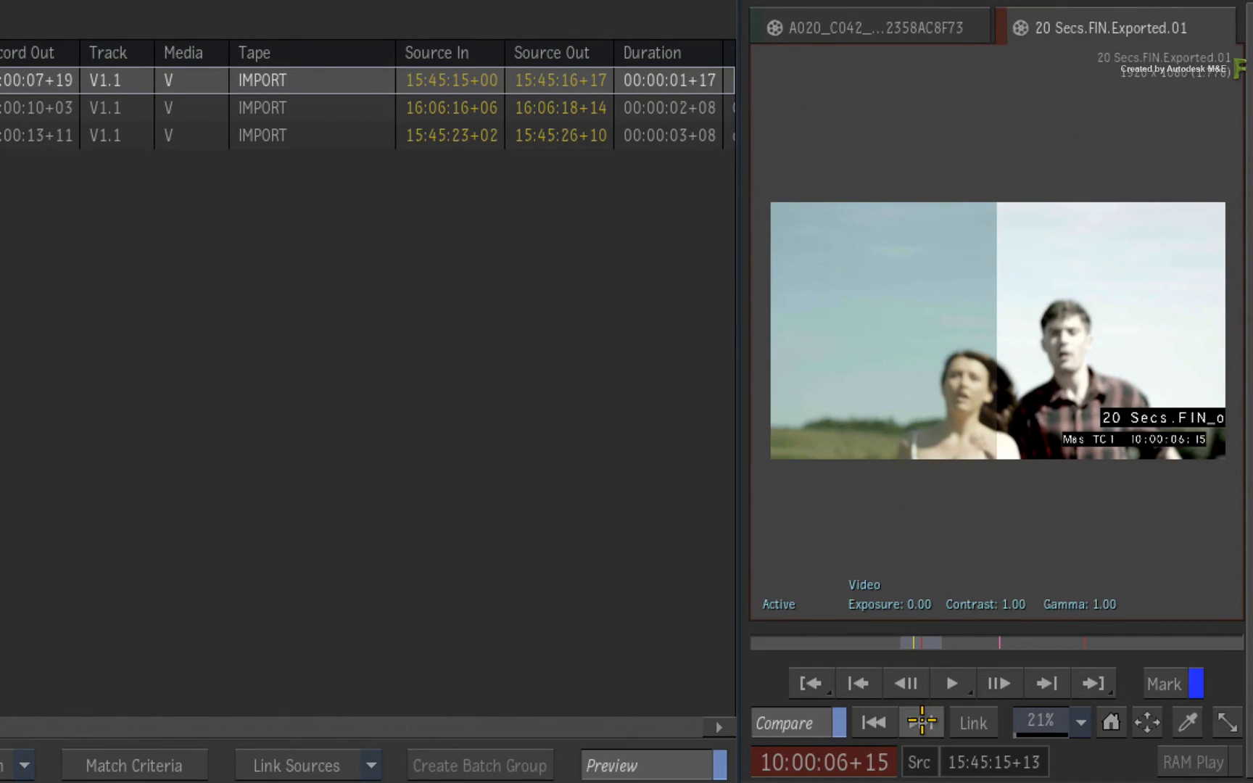
pyautogui.click(922, 721)
pyautogui.click(919, 722)
pyautogui.click(917, 721)
pyautogui.click(916, 721)
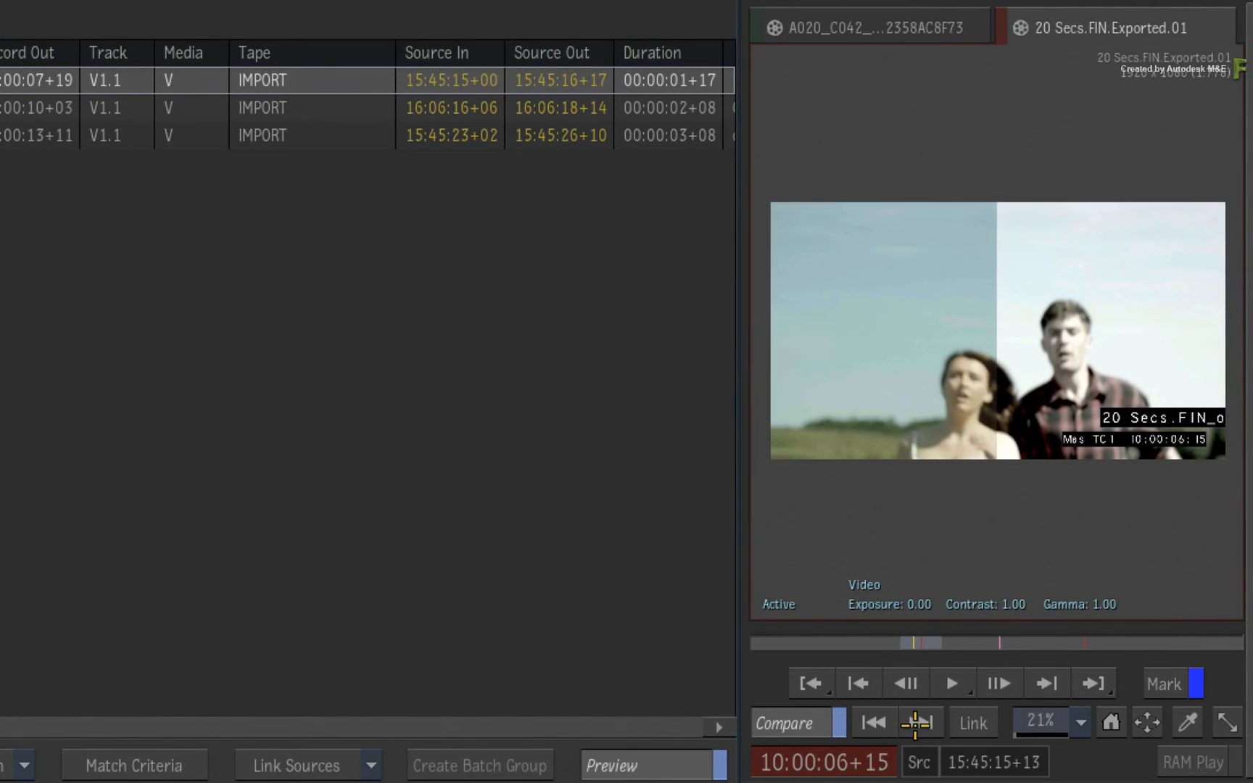
pyautogui.click(917, 721)
pyautogui.click(917, 722)
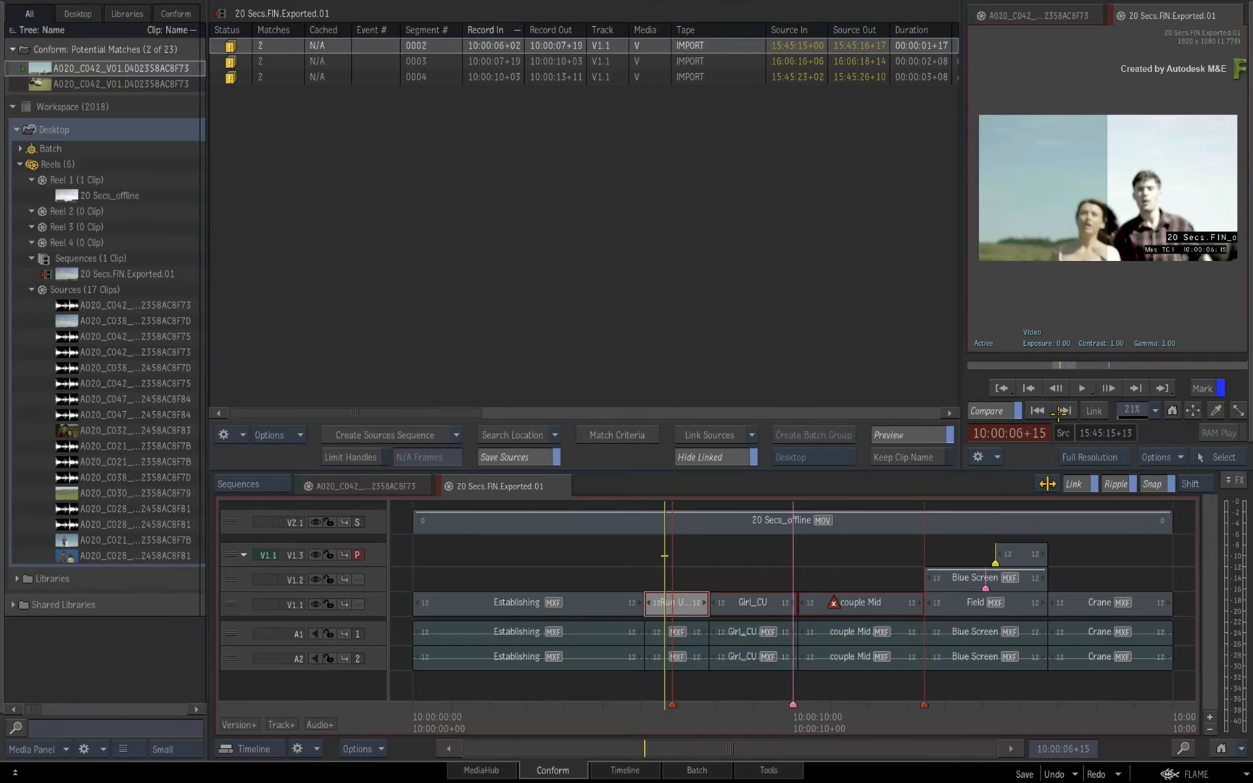
# Alternate between segment 0002's A020_C042 candidates and link the one matching the offline shot of the running couple
pyautogui.click(1060, 411)
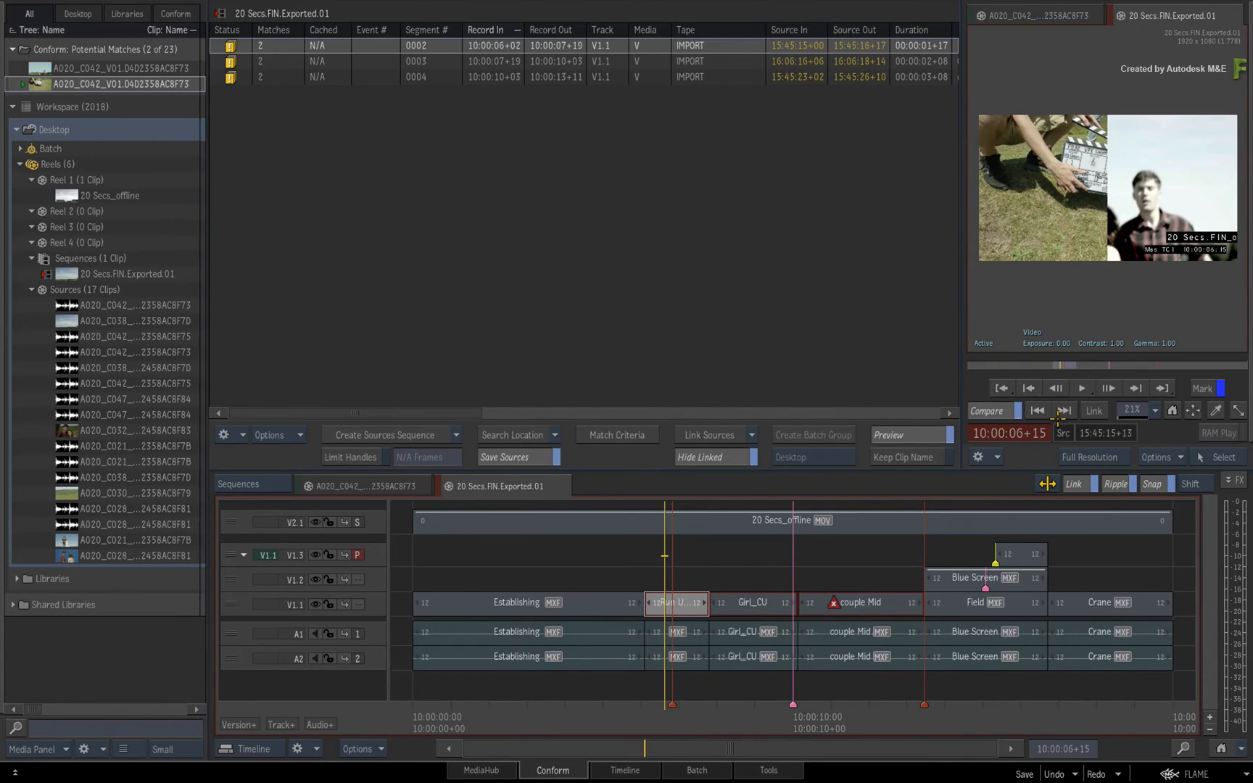
pyautogui.click(1060, 411)
pyautogui.click(1060, 411)
pyautogui.click(1058, 411)
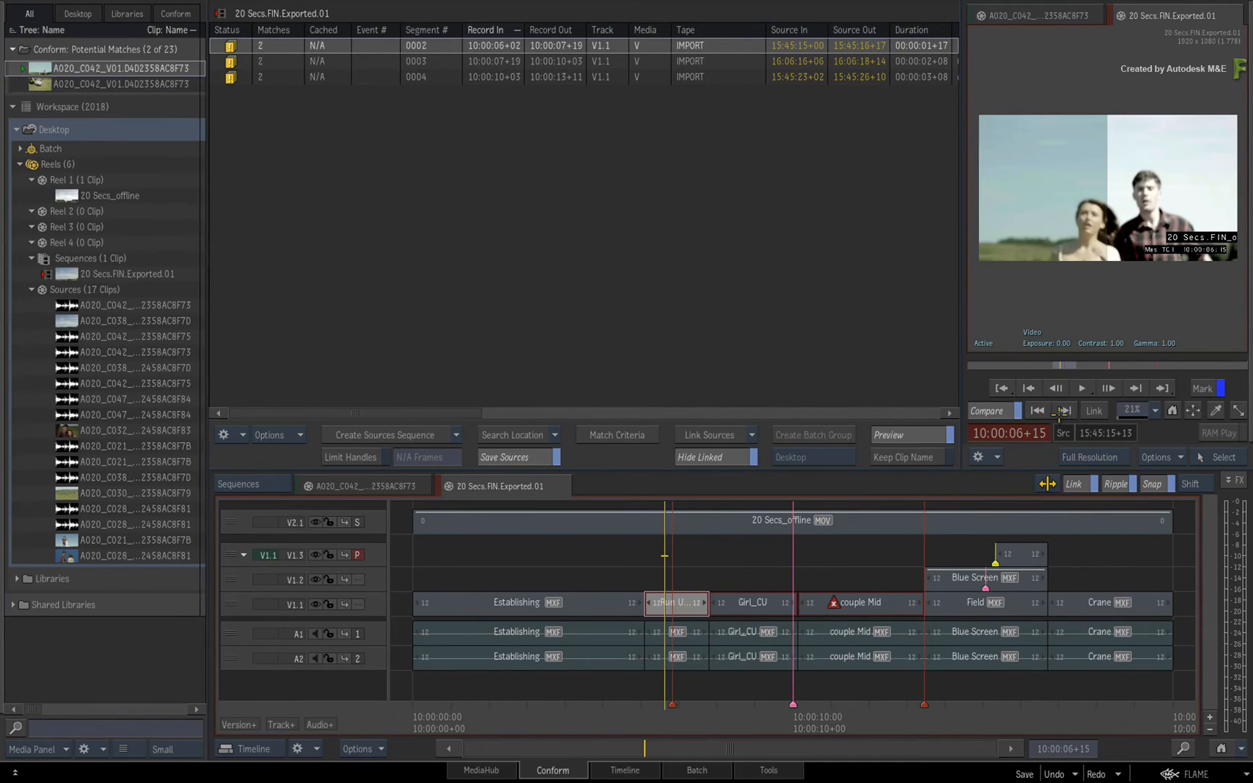
pyautogui.click(1057, 411)
pyautogui.click(1062, 410)
pyautogui.click(1096, 410)
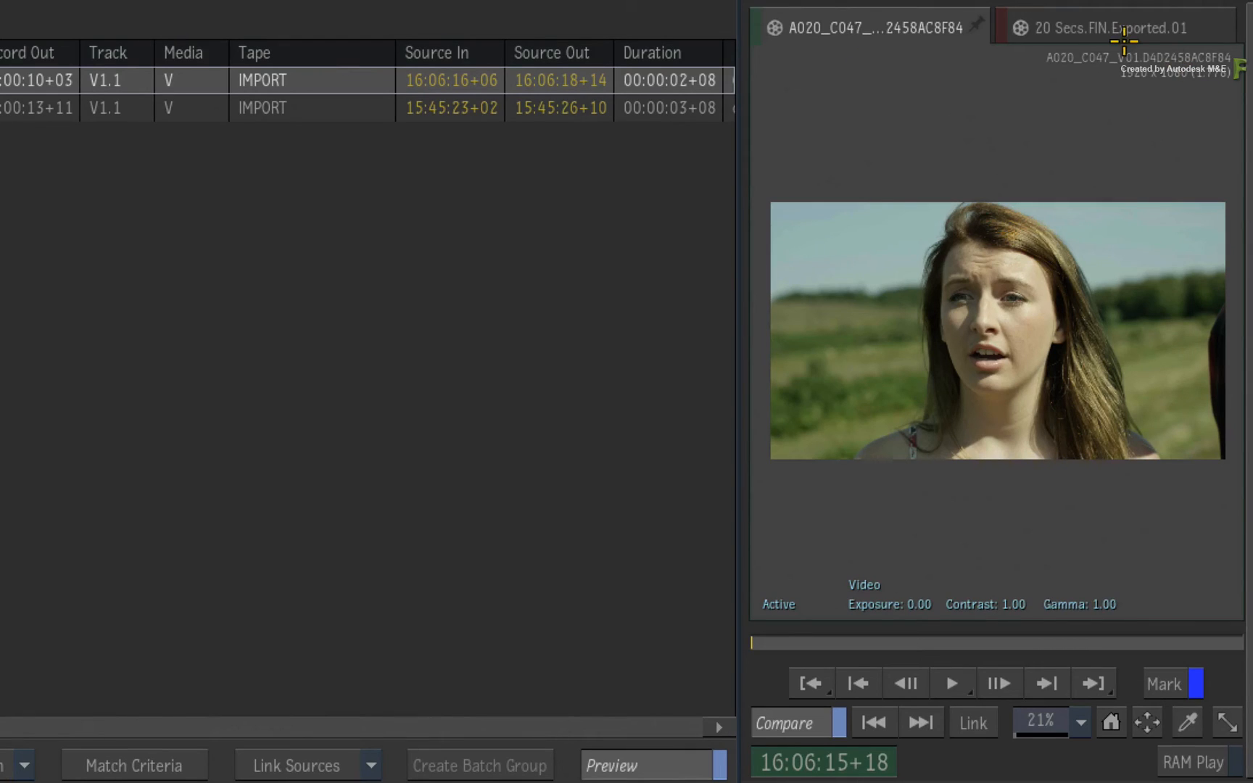
# Compare segment 0003's potential matches with the offline reference in the sequence viewer and link the A020_C047 close-up of the girl
pyautogui.click(1102, 27)
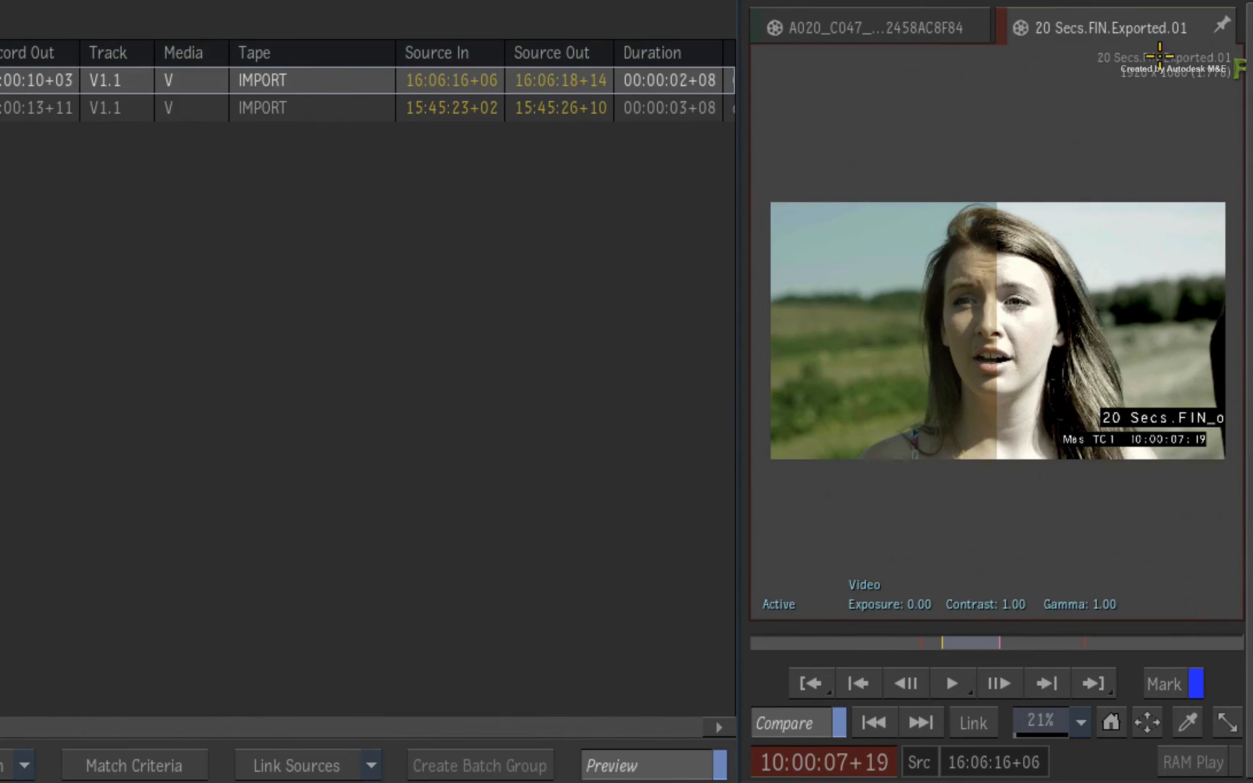
pyautogui.click(922, 722)
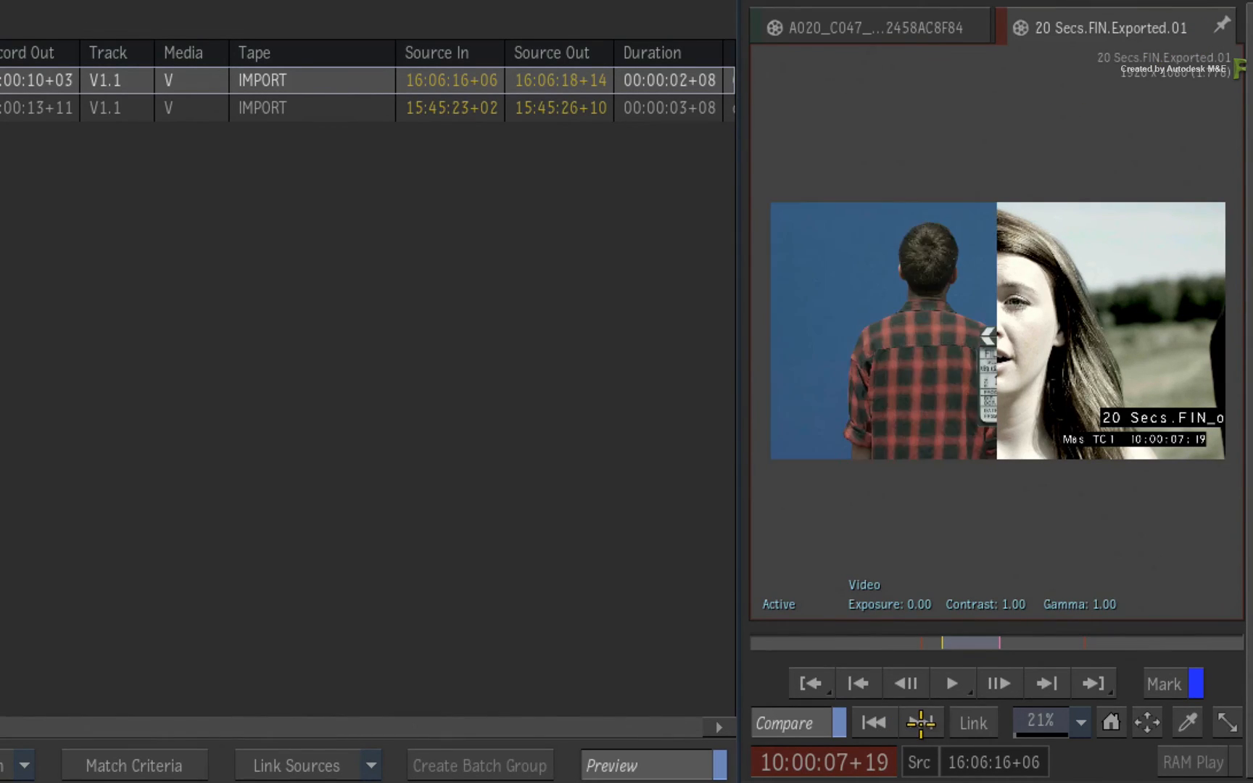
pyautogui.click(922, 722)
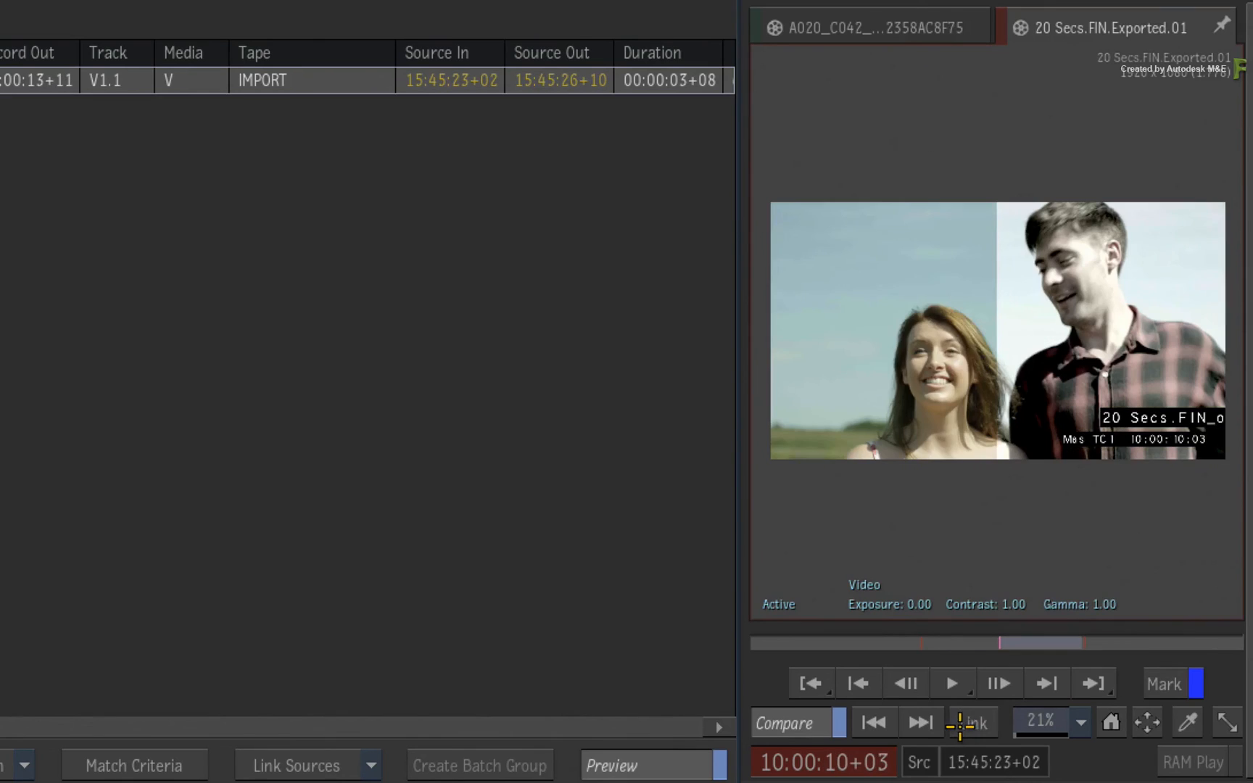
# Cycle through segment 0004's potential matches and link the A020_C042 clip that matches the offline shot of the smiling couple
pyautogui.click(925, 723)
pyautogui.click(921, 723)
pyautogui.click(918, 721)
pyautogui.click(917, 721)
pyautogui.click(970, 722)
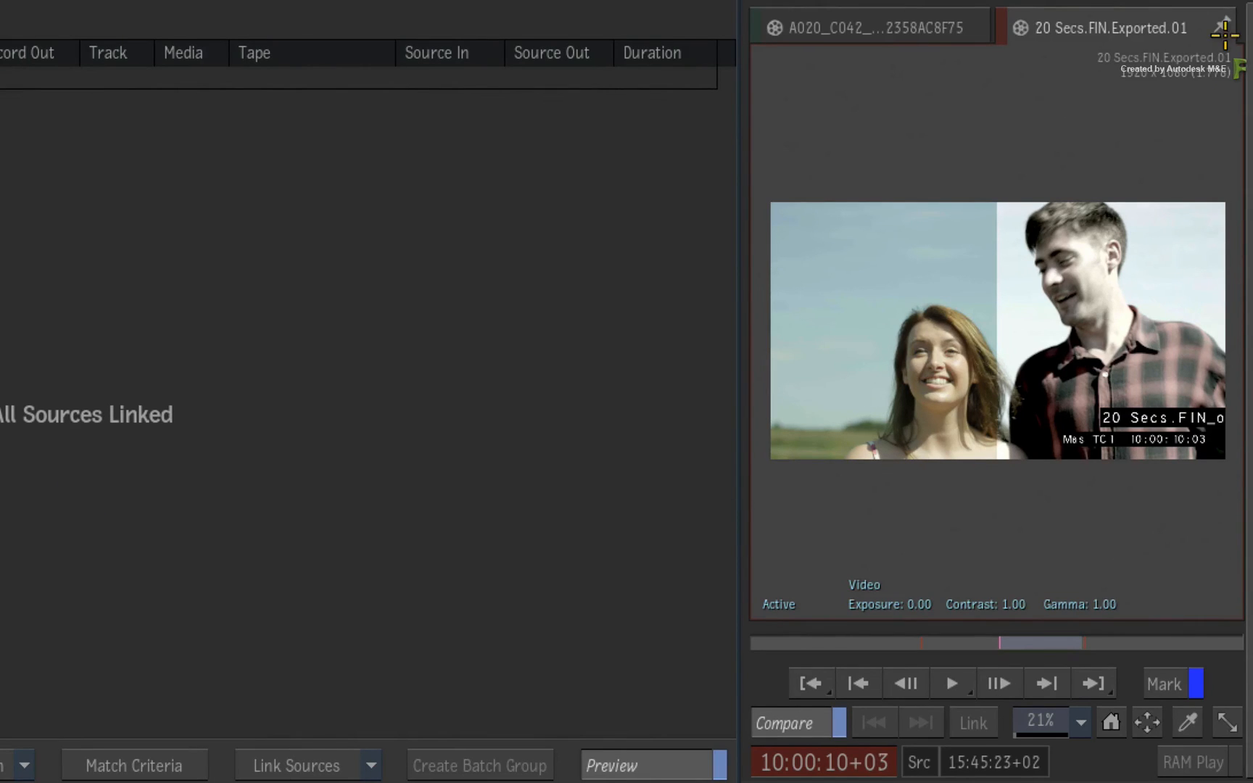
# Turn off viewer comparison, scrub to 10:00:03+03 and lock track V2.1 holding the 20 Secs_offline clip
pyautogui.click(782, 717)
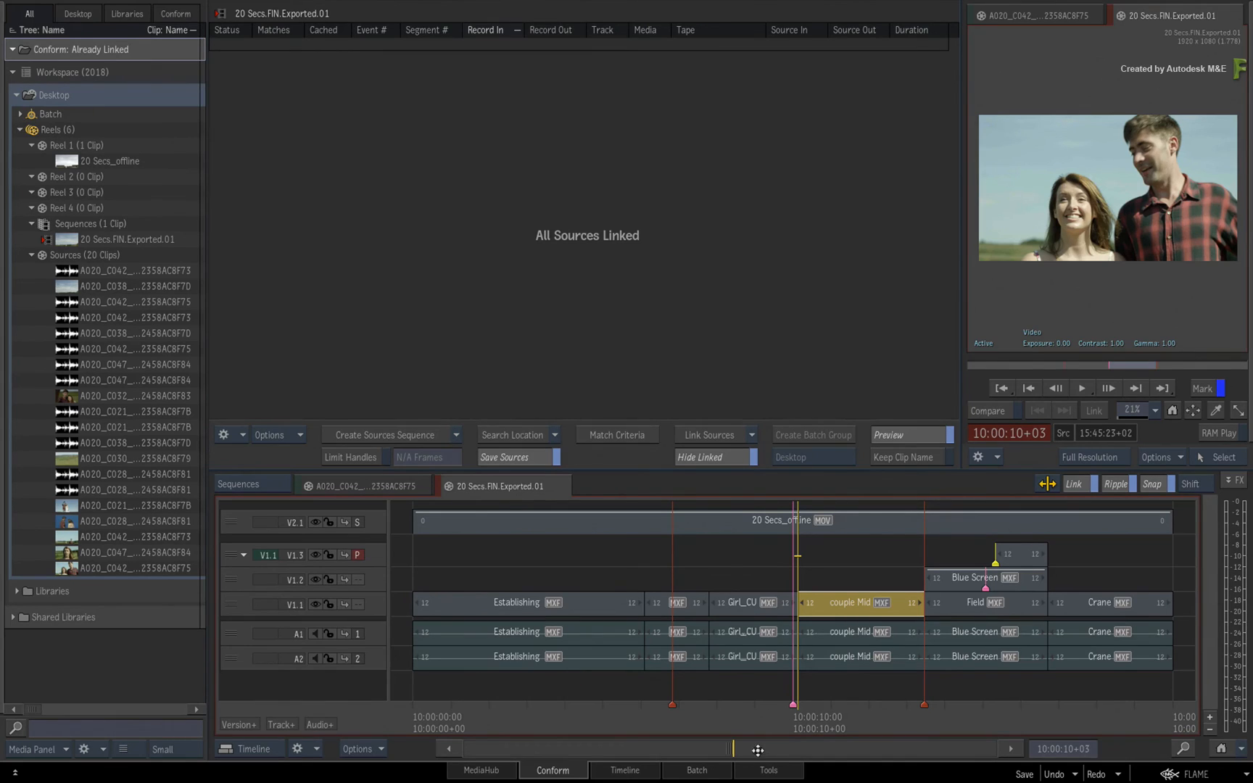
pyautogui.moveTo(754, 707); pyautogui.dragTo(531, 674)
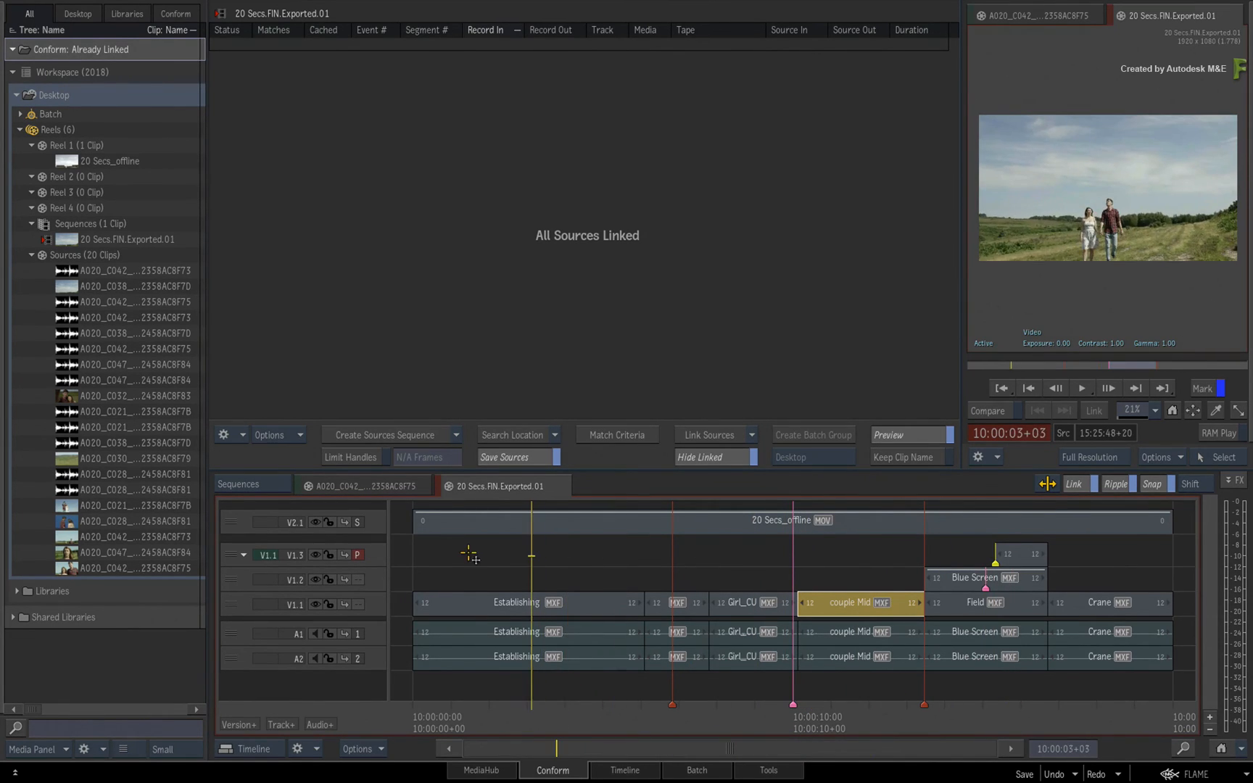
pyautogui.click(464, 530)
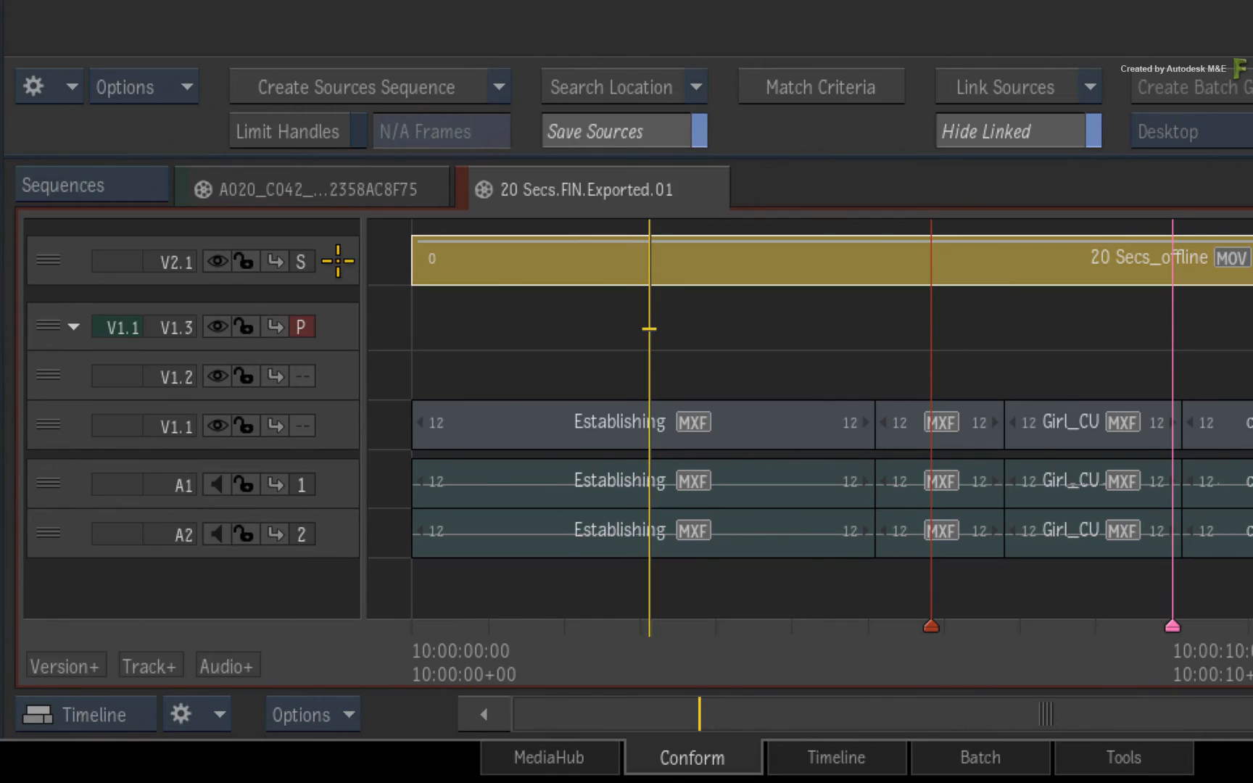
pyautogui.click(244, 262)
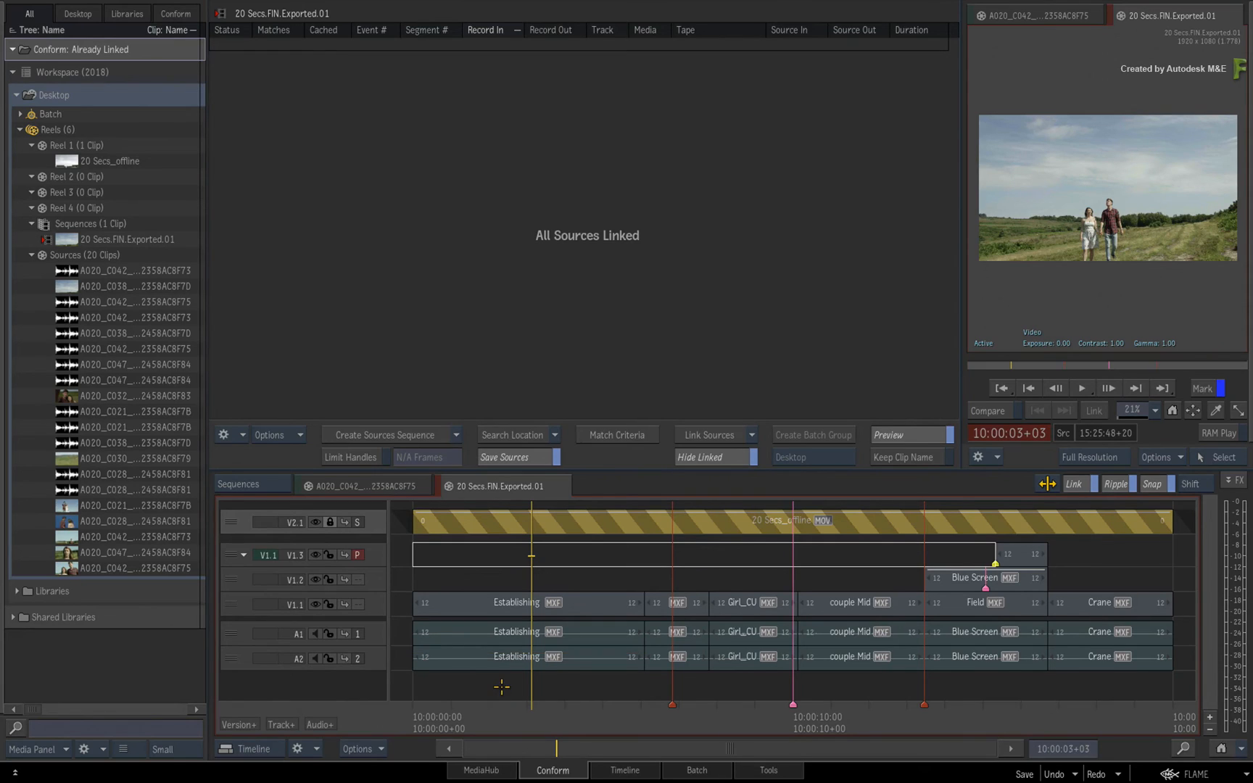
# Switch to the full Timeline workspace and inspect the notes of the pink markers at 10:00:10+00 and on the Blue Screen segment
pyautogui.click(615, 770)
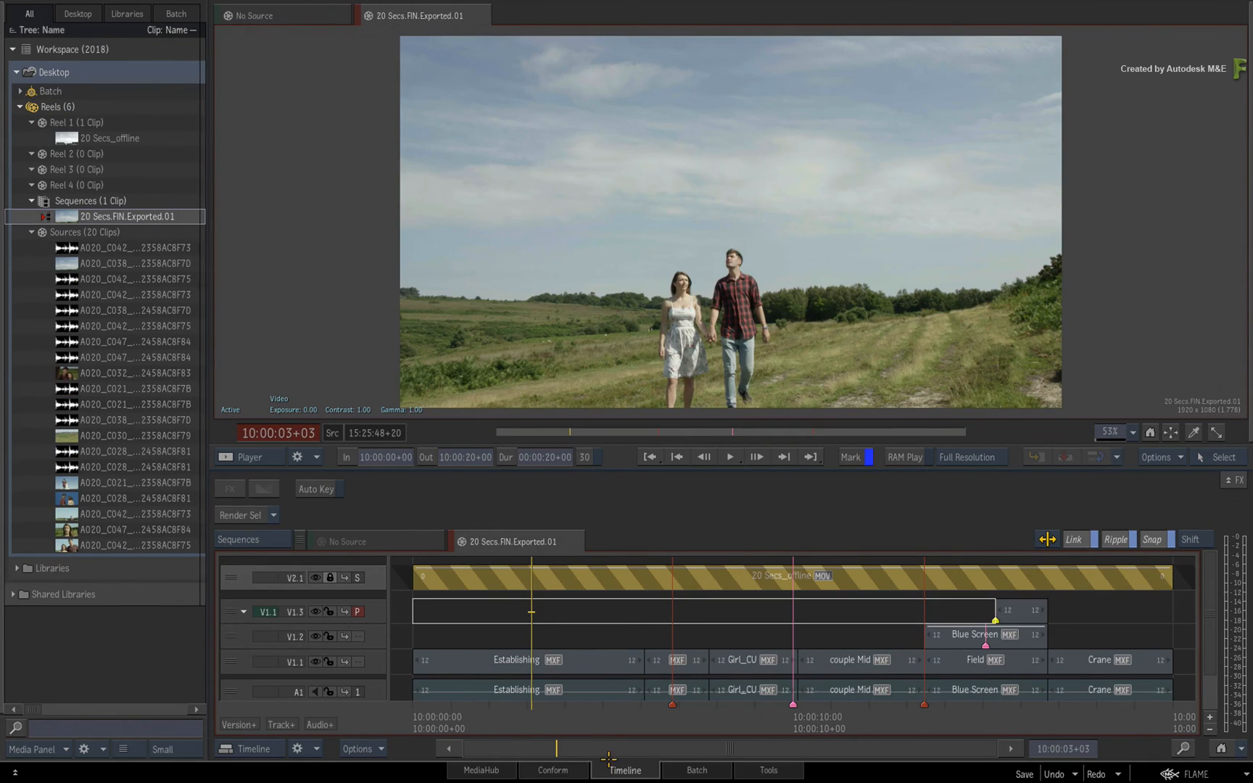
pyautogui.moveTo(537, 714); pyautogui.dragTo(565, 714)
pyautogui.moveTo(1207, 603); pyautogui.dragTo(1207, 621)
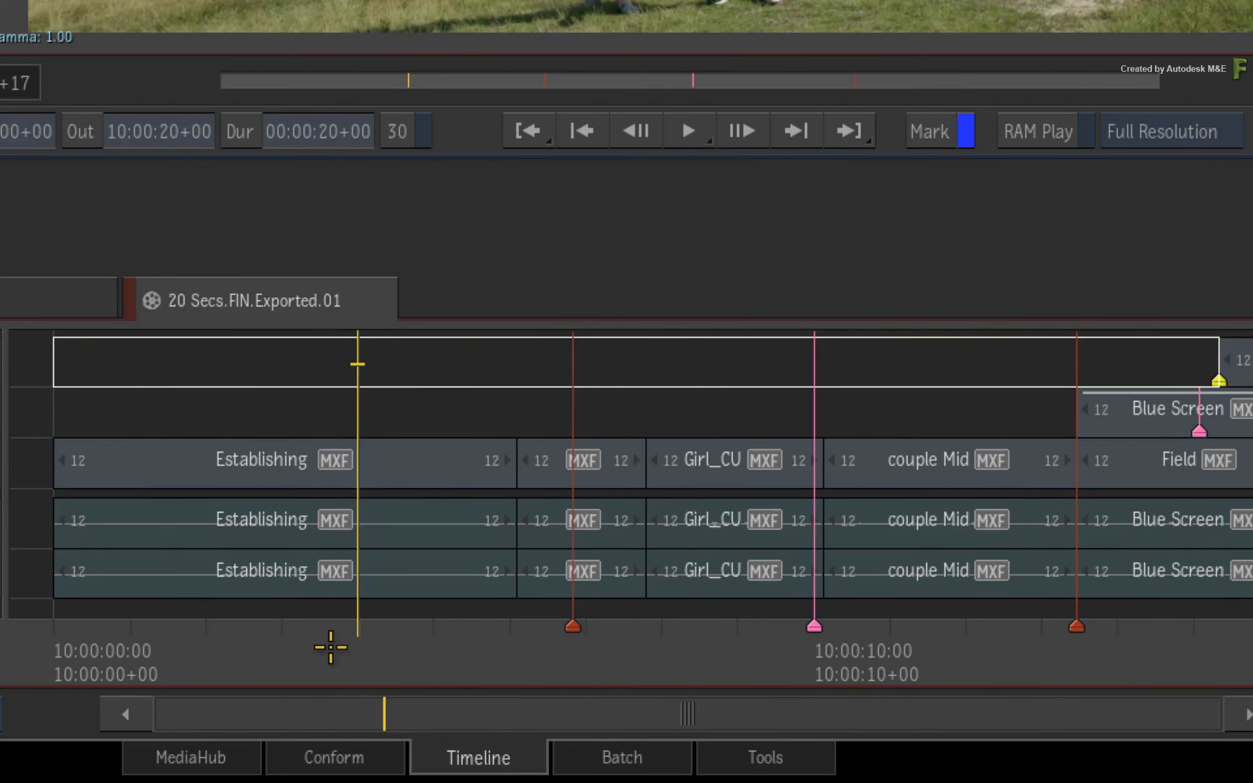
pyautogui.moveTo(331, 648)
pyautogui.mouseDown()
pyautogui.moveTo(288, 638)
pyautogui.moveTo(797, 632)
pyautogui.mouseUp()
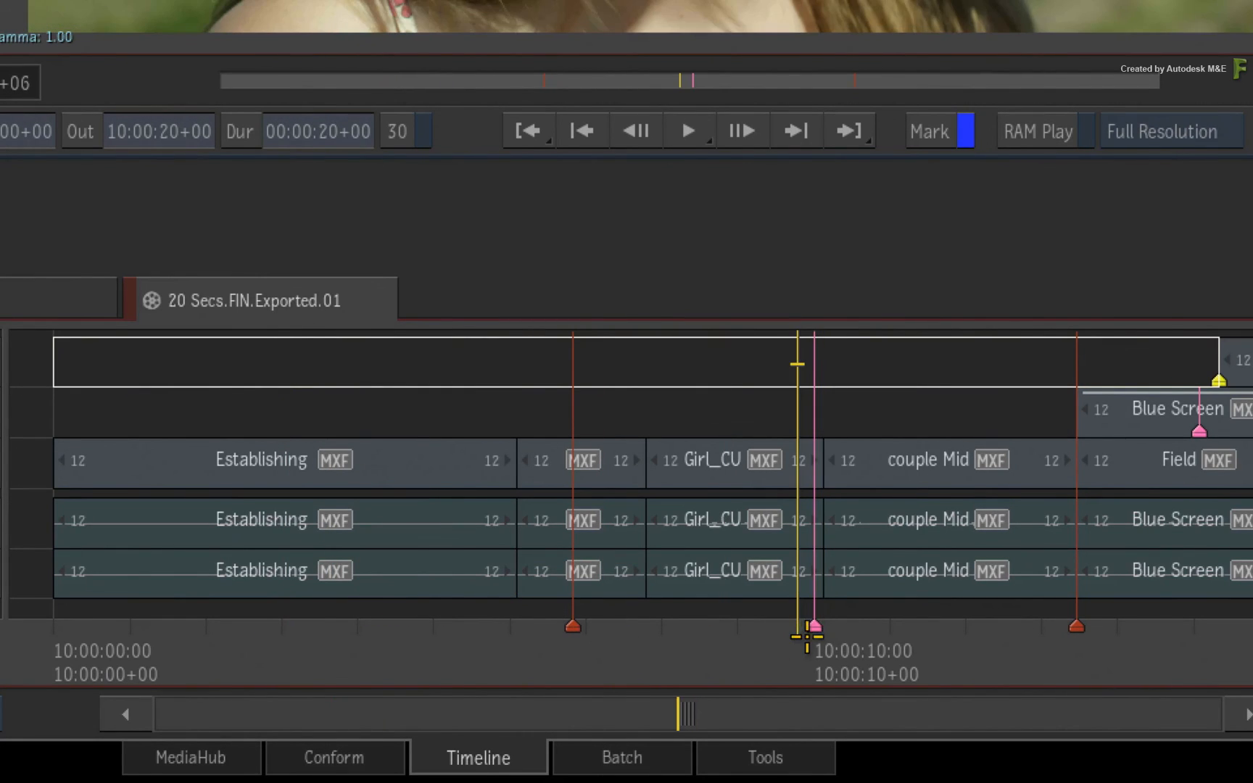
pyautogui.click(814, 627)
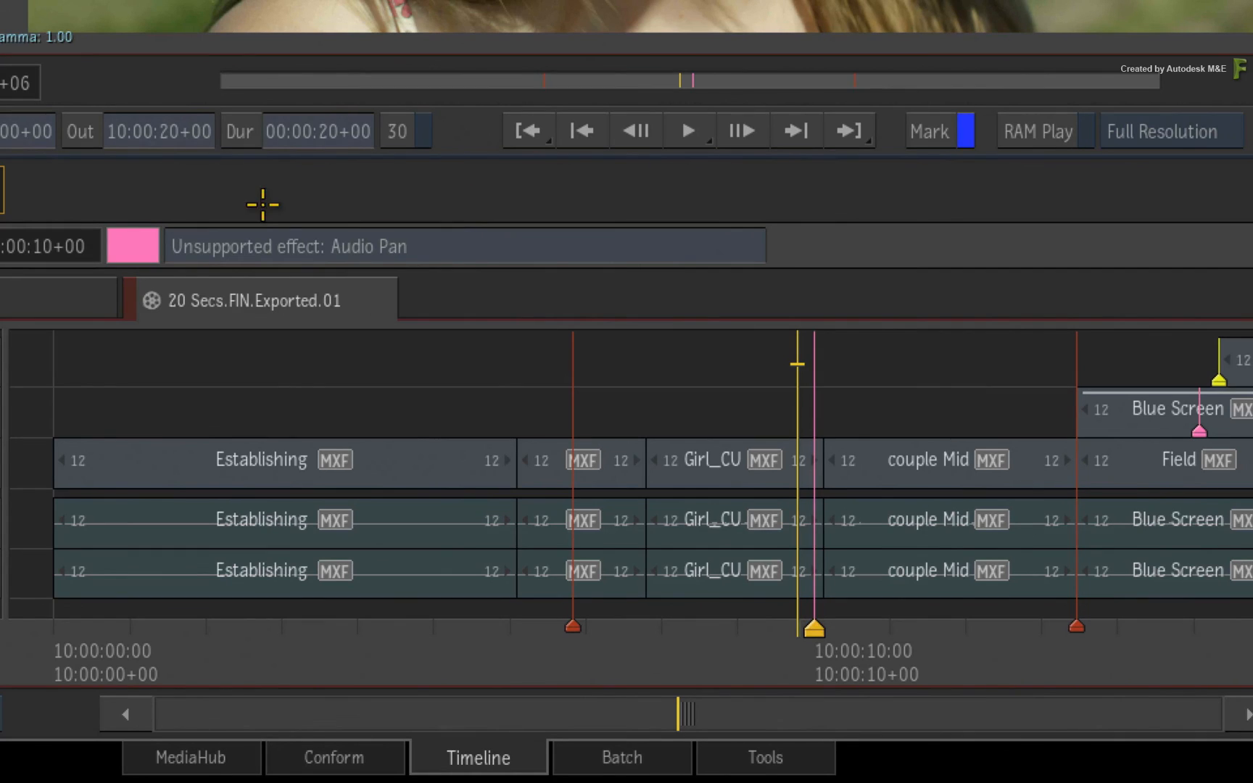
pyautogui.click(1200, 428)
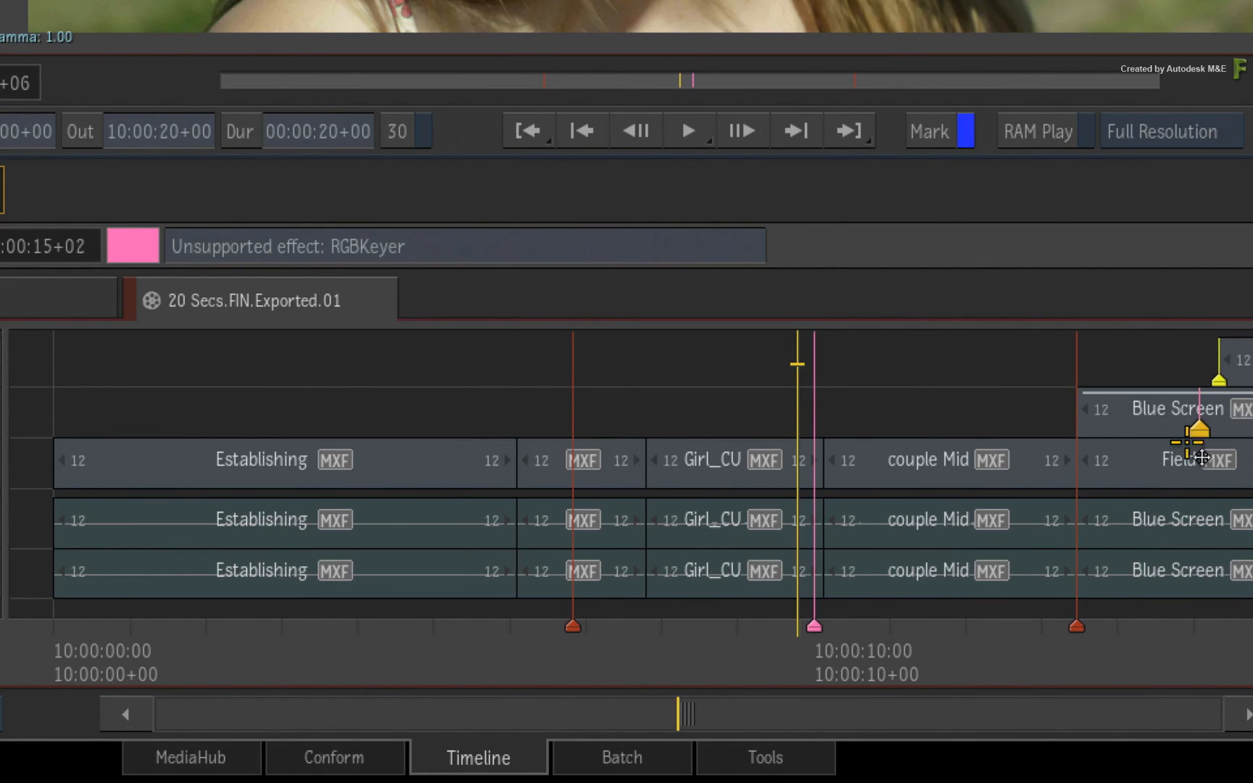
pyautogui.moveTo(957, 633); pyautogui.dragTo(1167, 627)
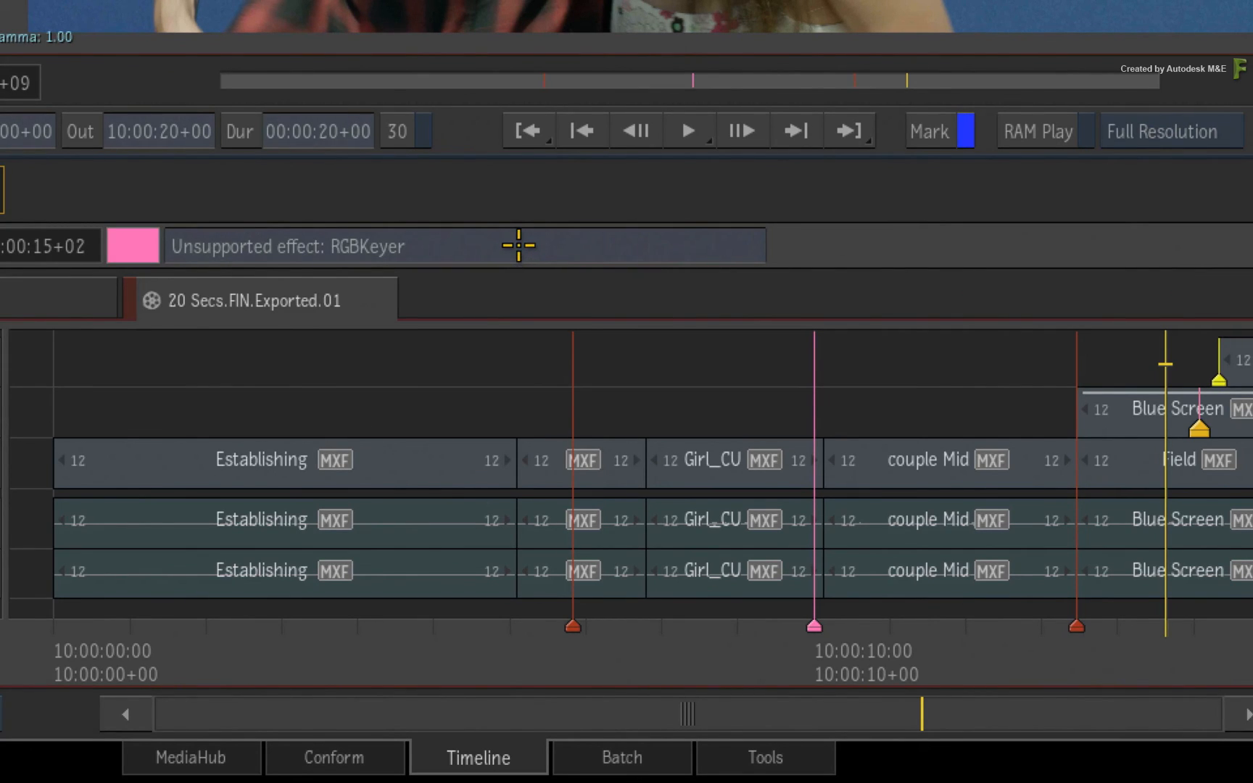
# Inspect the notes of the two red timeline markers and the yellow segment marker, and scrub back to 10:00:04+20 in the Establishing segment
pyautogui.click(573, 625)
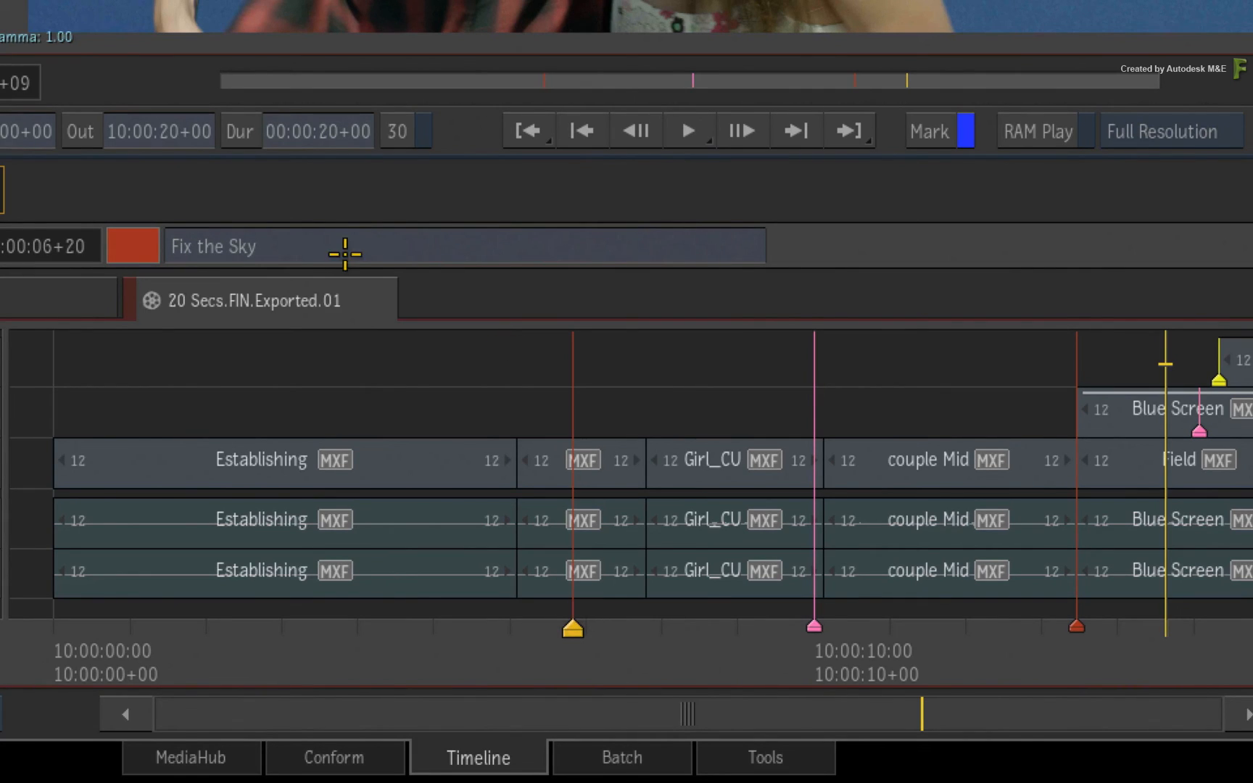
pyautogui.click(1076, 626)
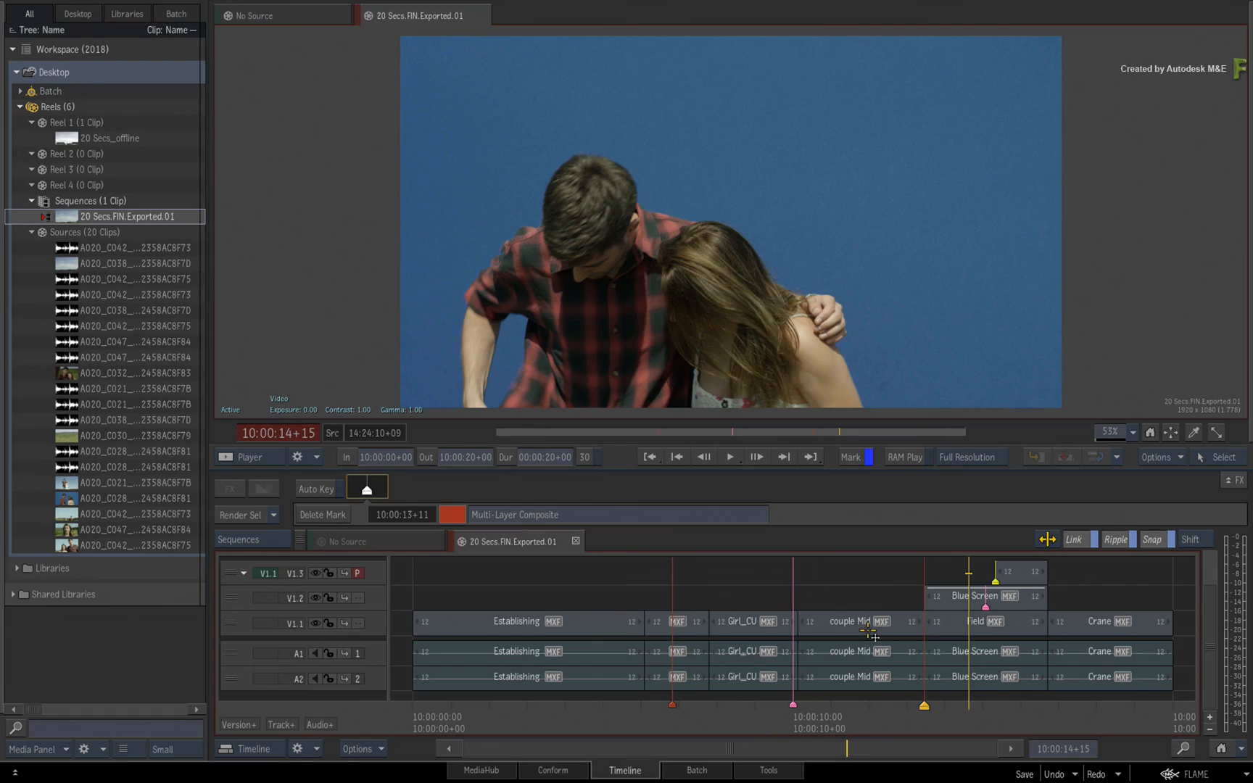
pyautogui.click(997, 583)
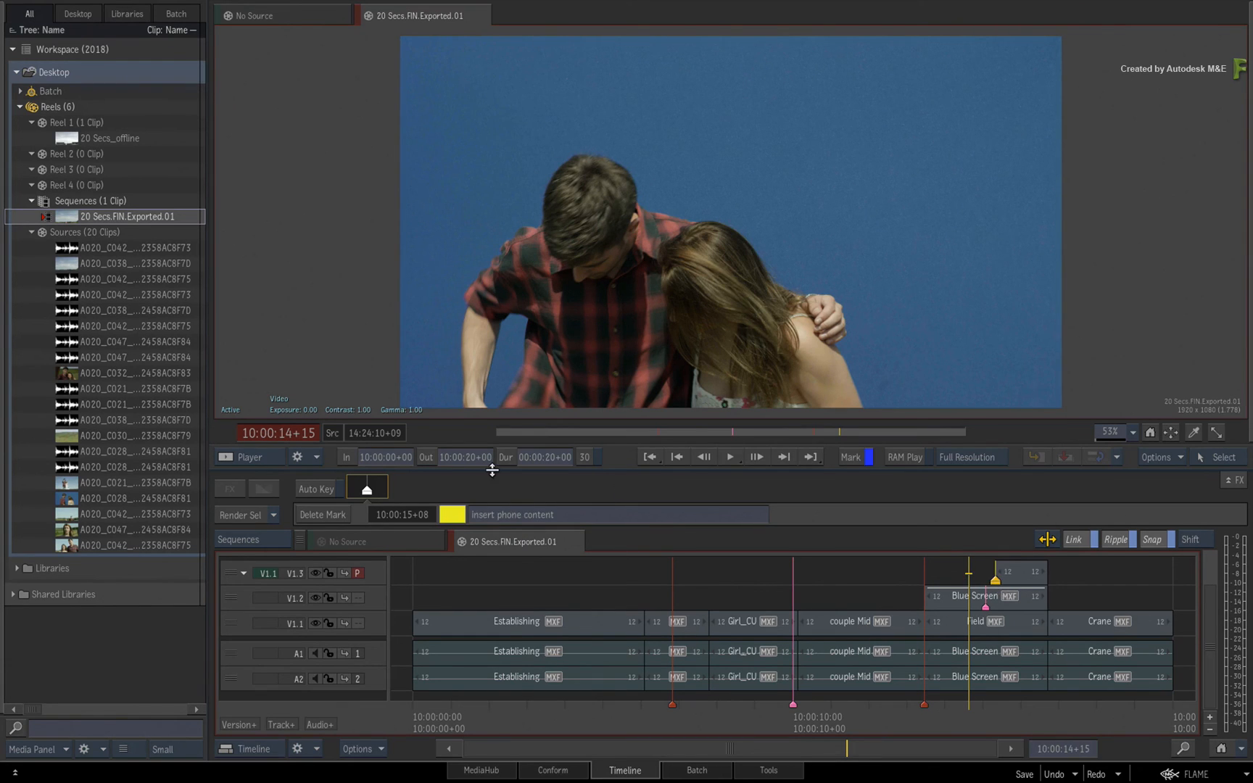
pyautogui.click(853, 578)
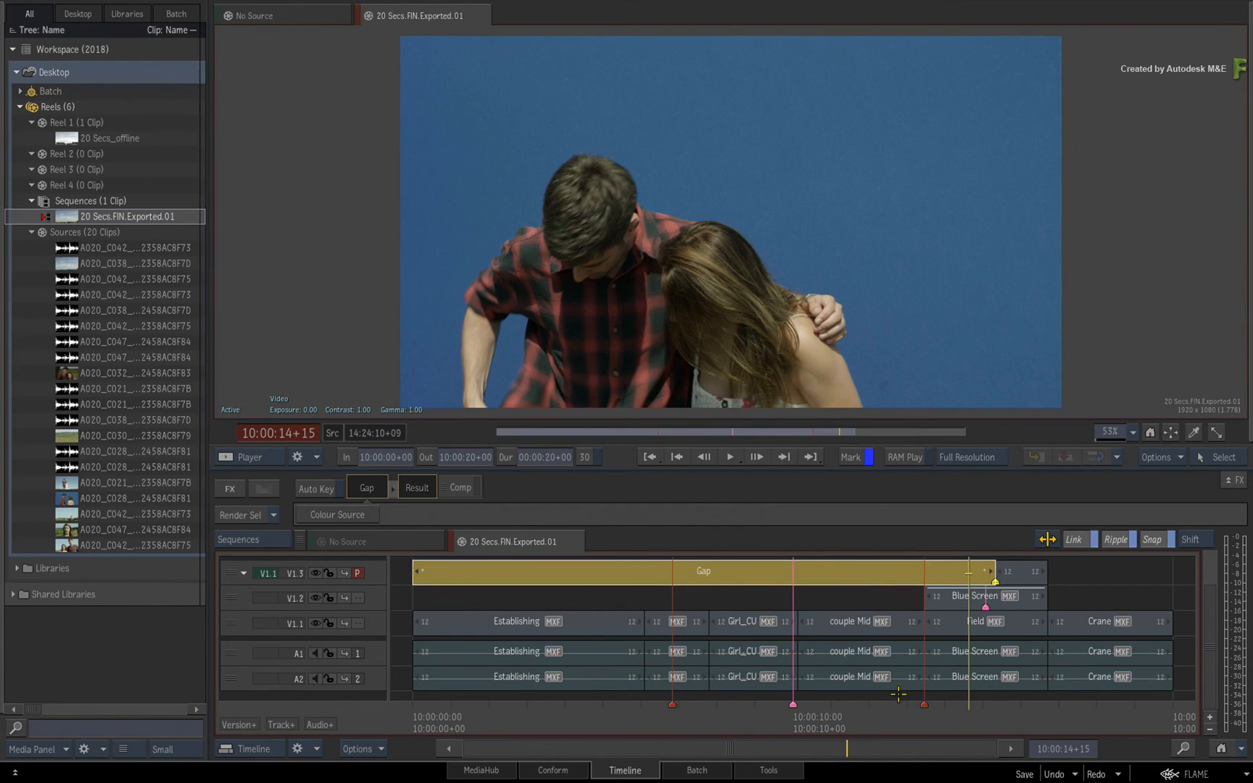
pyautogui.moveTo(898, 694); pyautogui.dragTo(596, 618)
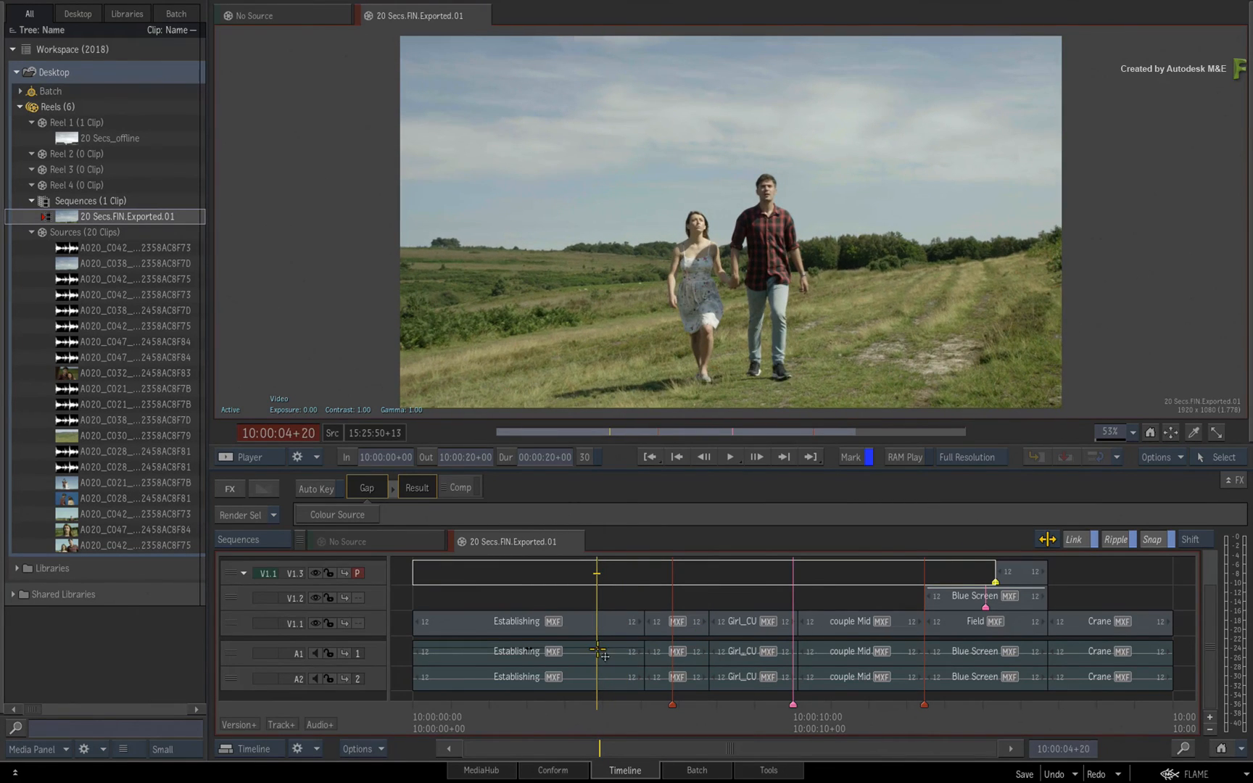